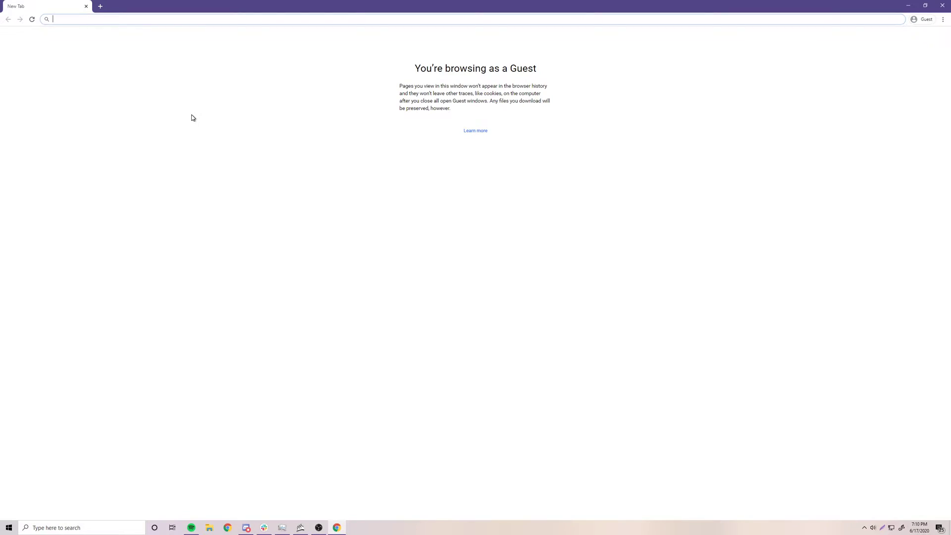
- Search the web for "java jdk"
text(java )
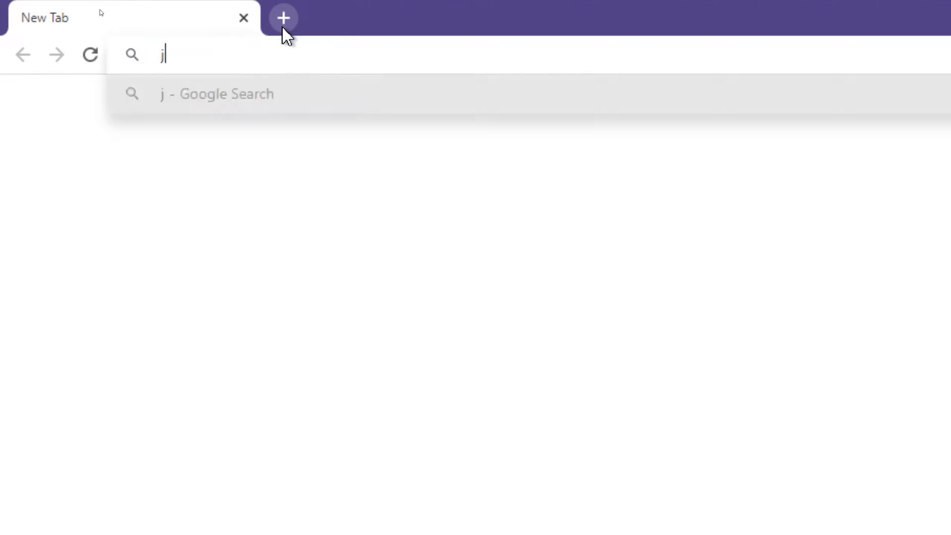
text(jdk)
key(Return)
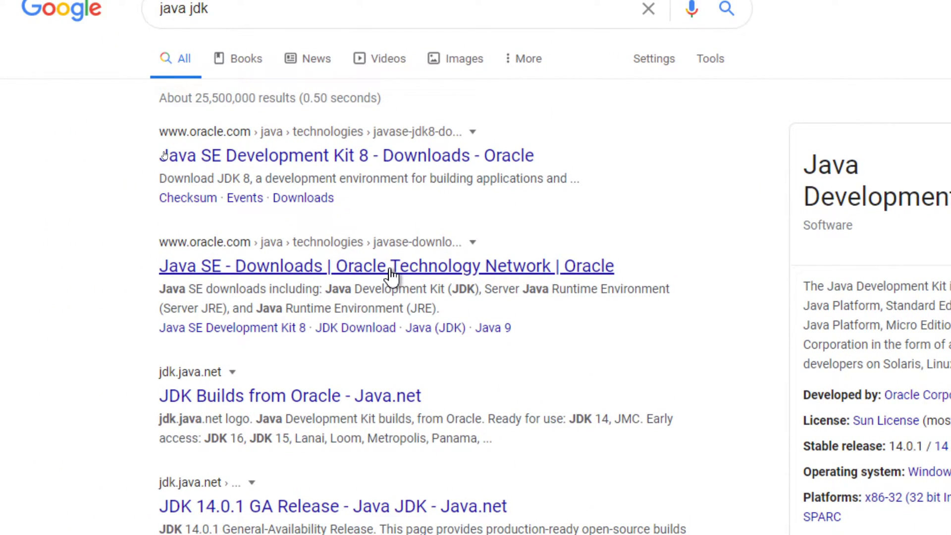
- Search for "java download" in a separate tab and open the Download Free Java Software page on java.com
key(ctrl+t)
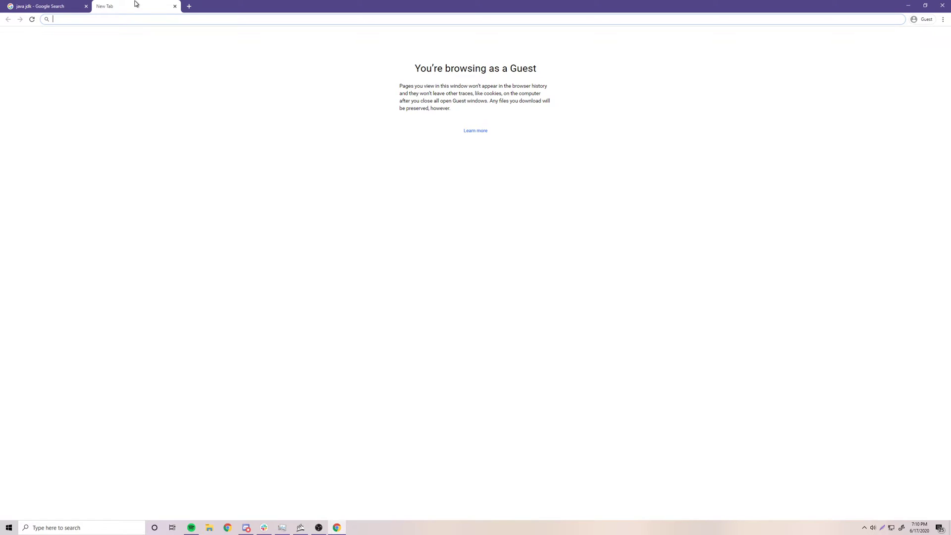
text(jav)
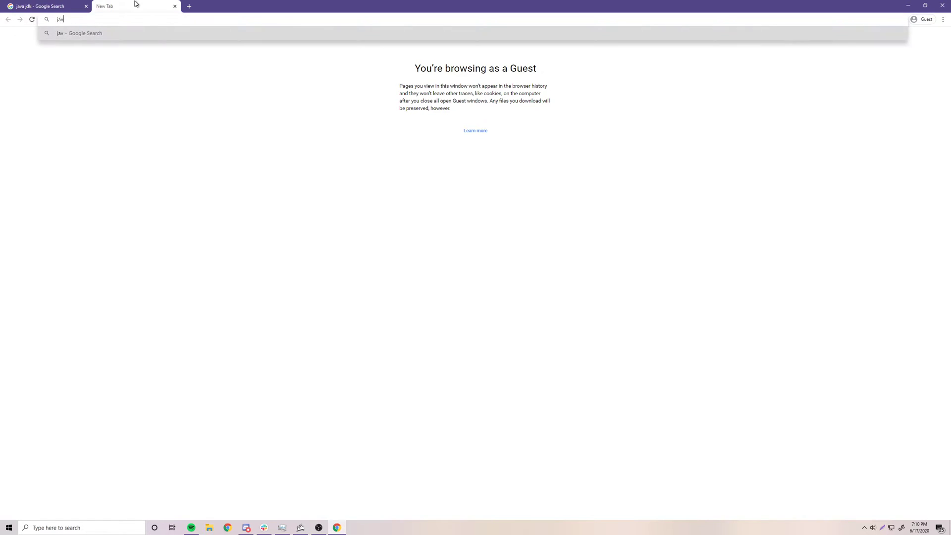
text(a)
text( download)
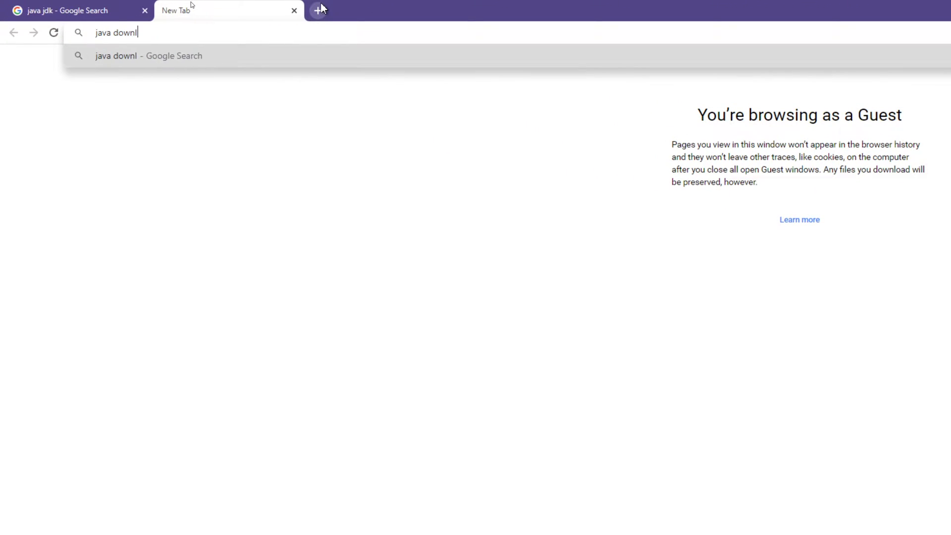
key(Return)
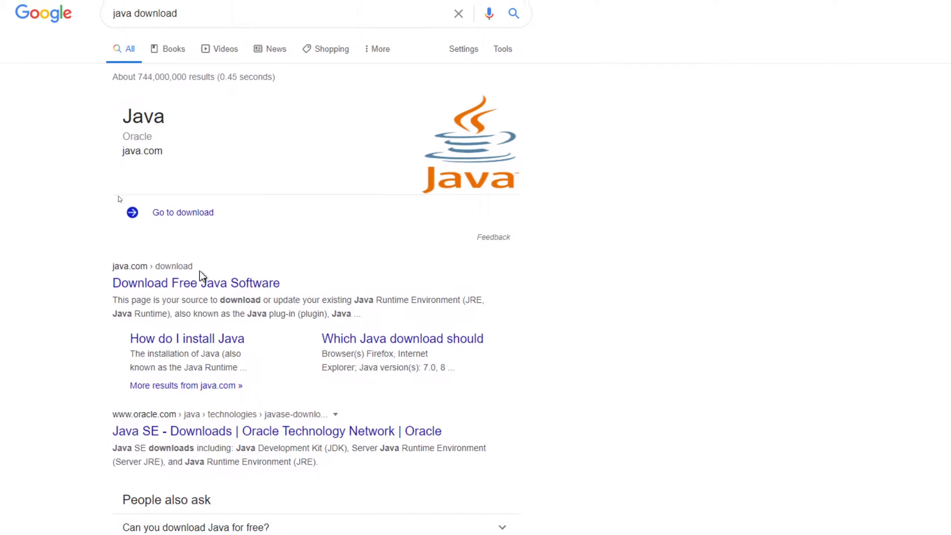
click(198, 273)
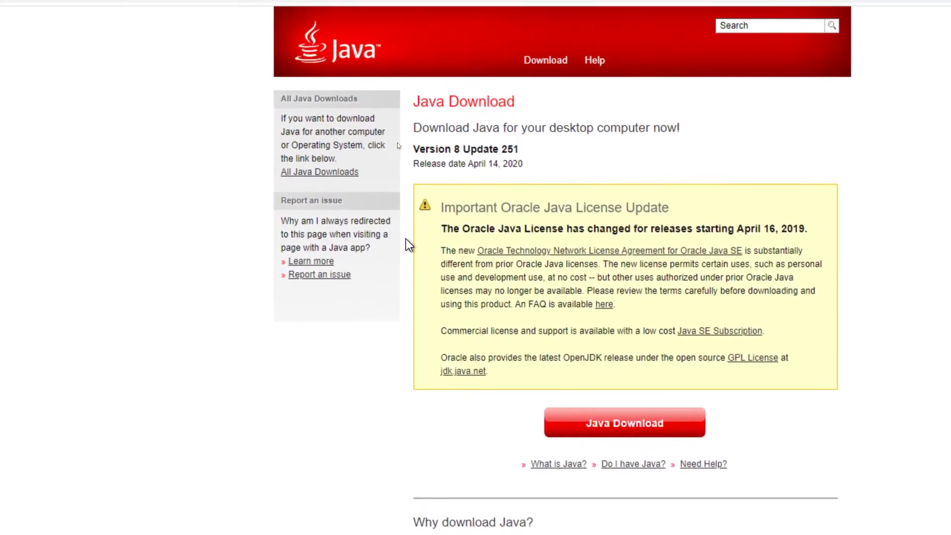
- Return to the "java jdk" results, open Oracle's Java SE Downloads page and highlight the version number in the Java SE 14 heading
click(49, 5)
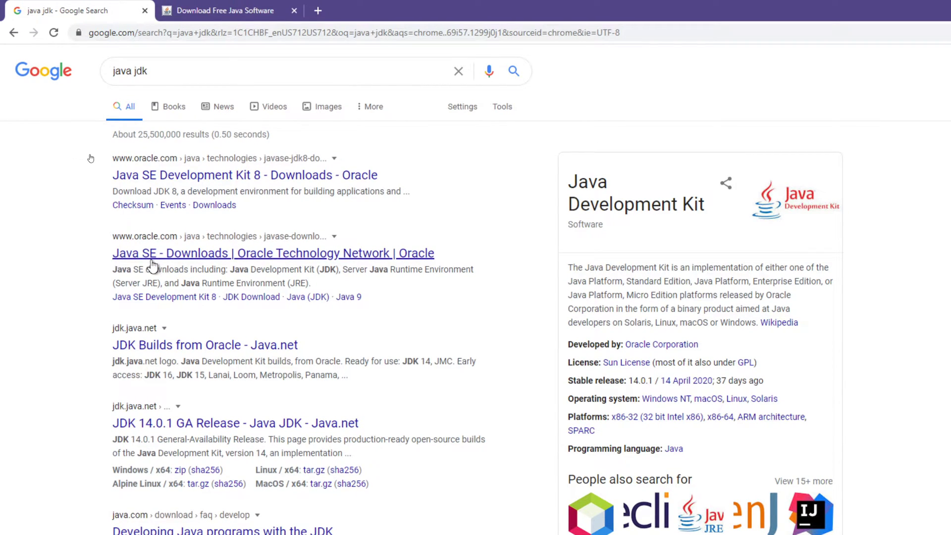
click(214, 258)
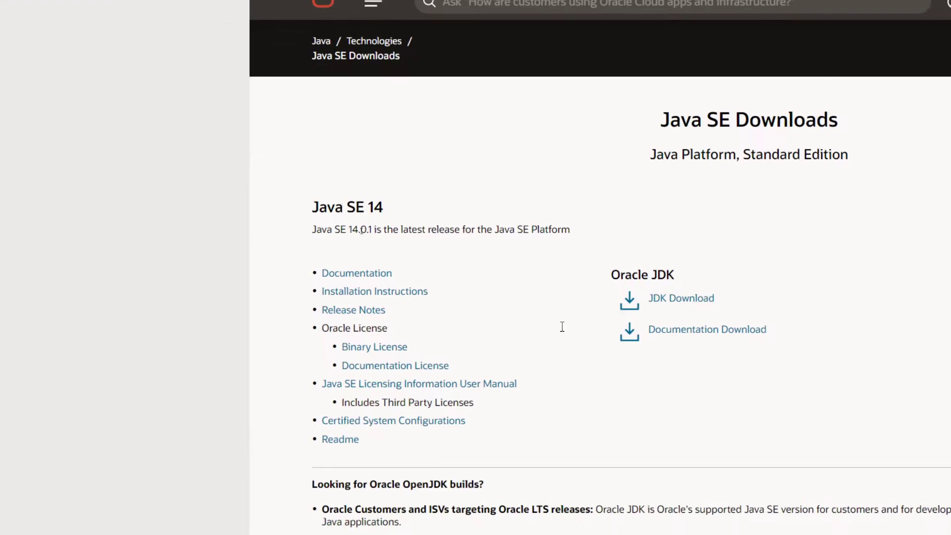
double_click(375, 207)
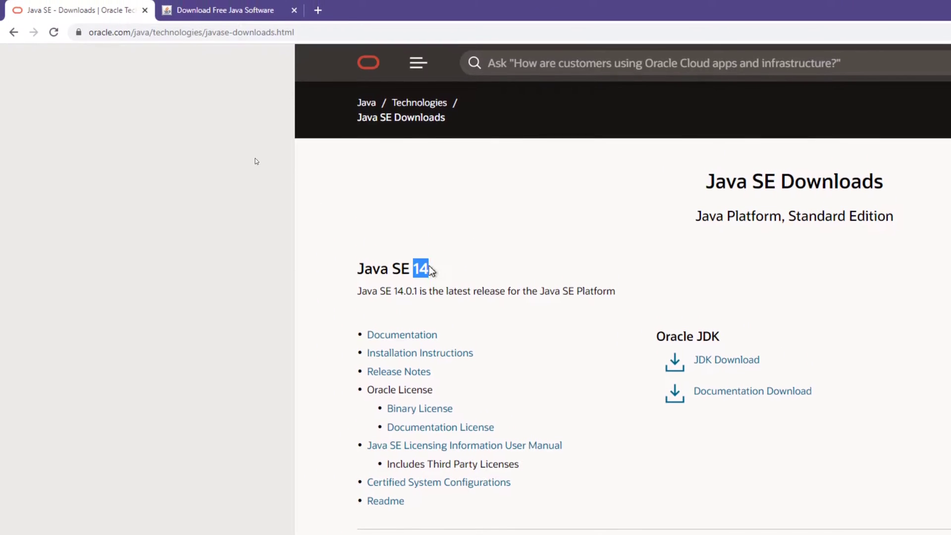
click(389, 269)
double_click(399, 269)
click(417, 245)
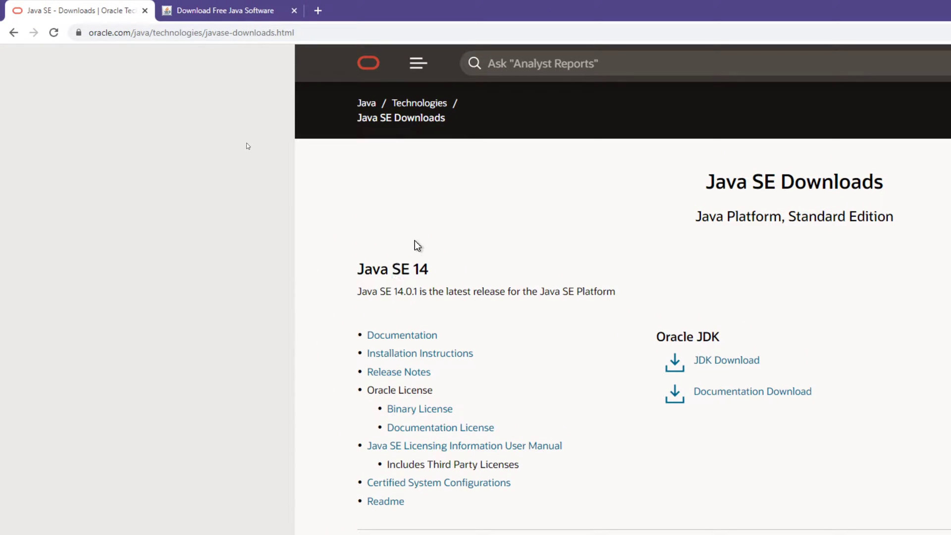
double_click(422, 269)
scroll(489, 277, down, 1)
click(546, 301)
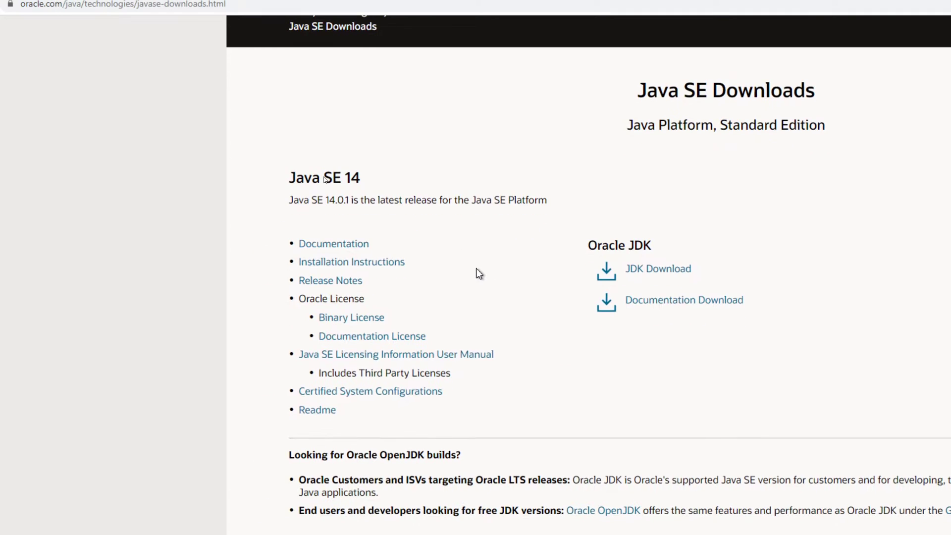
- Open the JDK Download page for Java SE 14, accept the Oracle license agreement and download jdk-14.0.1_windows-x64_bin.exe
click(669, 270)
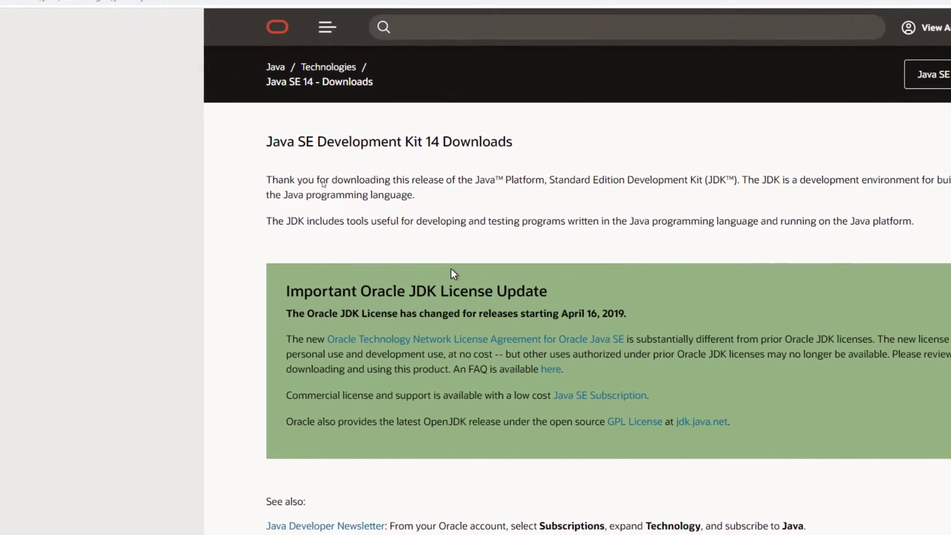
scroll(454, 274, down, 8)
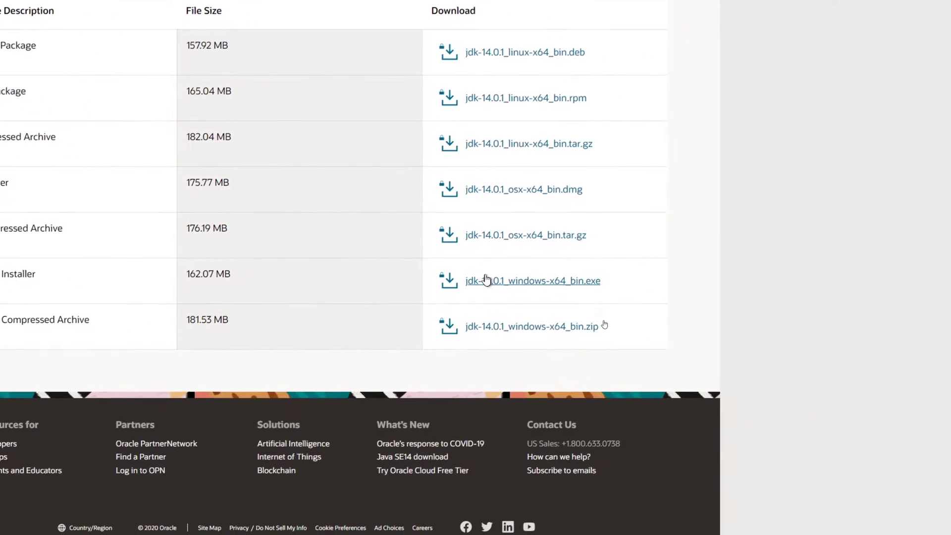
click(486, 280)
click(92, 178)
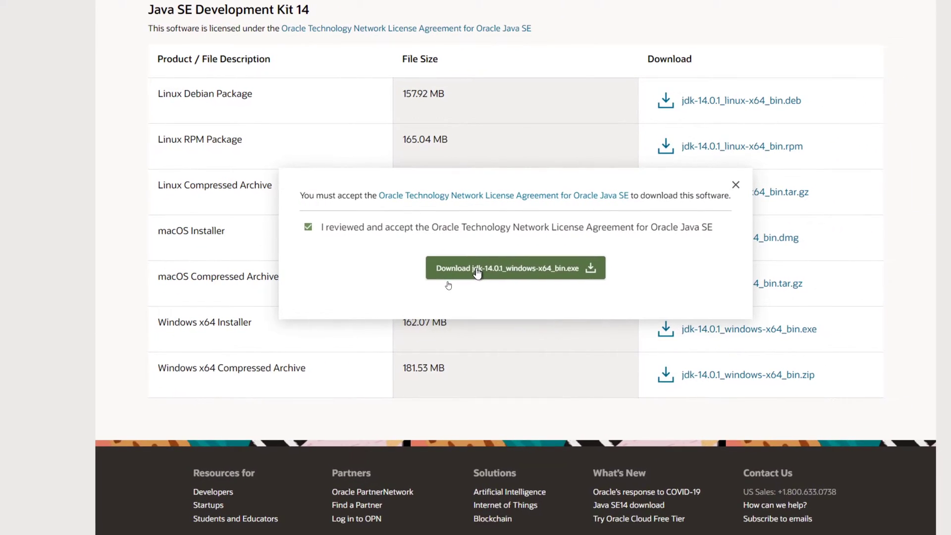
click(477, 272)
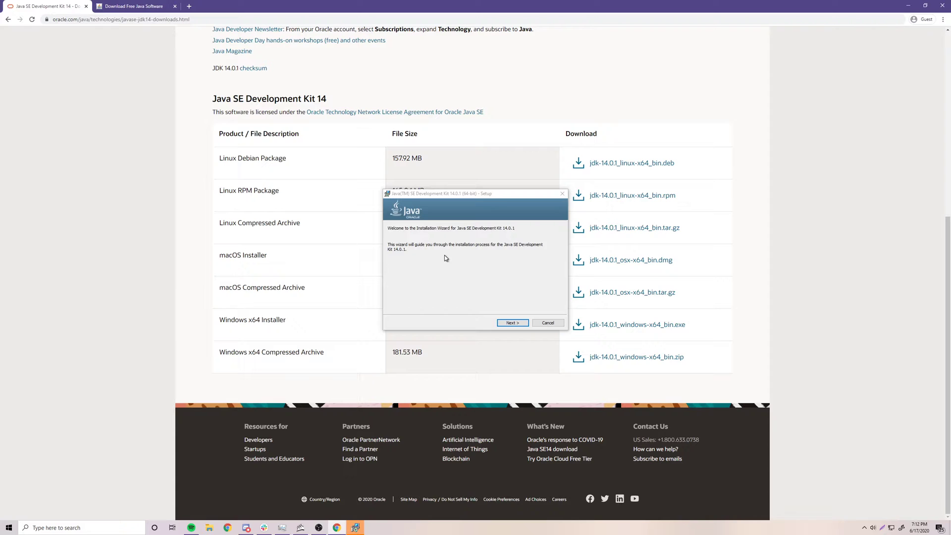
- Open Command Prompt and run java to check whether the command is recognized
click(82, 528)
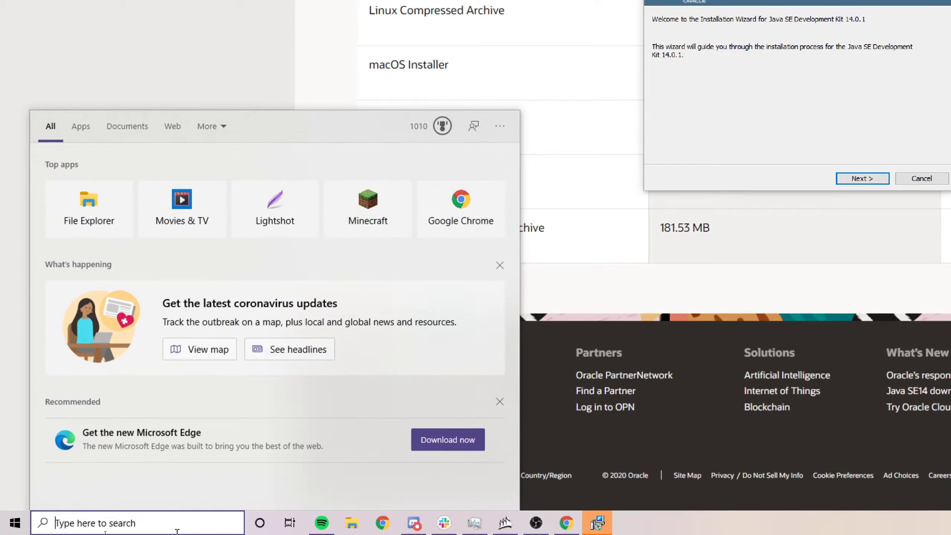
text(command p)
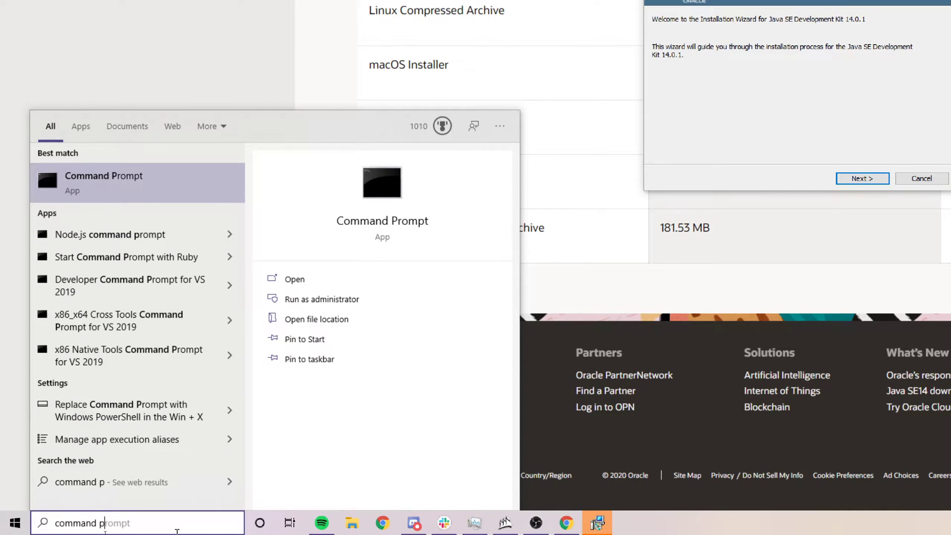
key(Return)
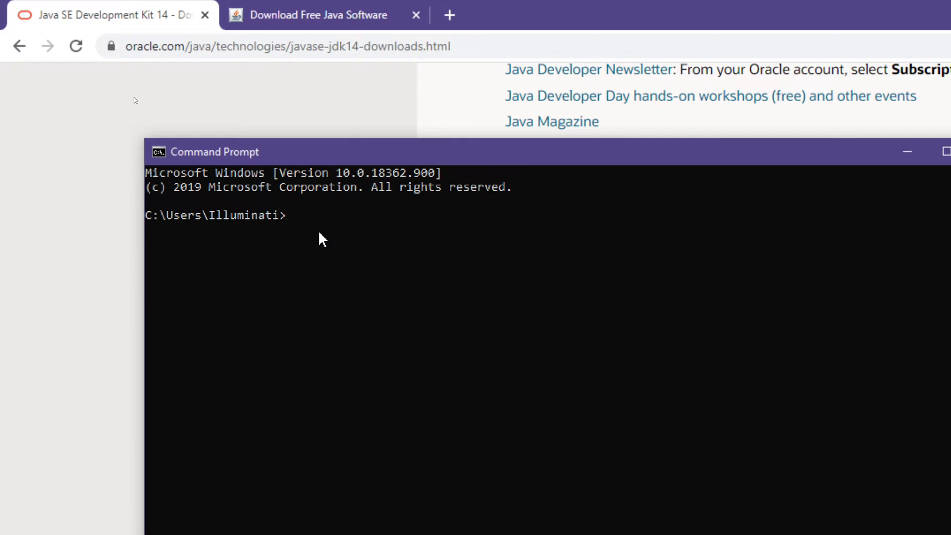
text(java)
key(Return)
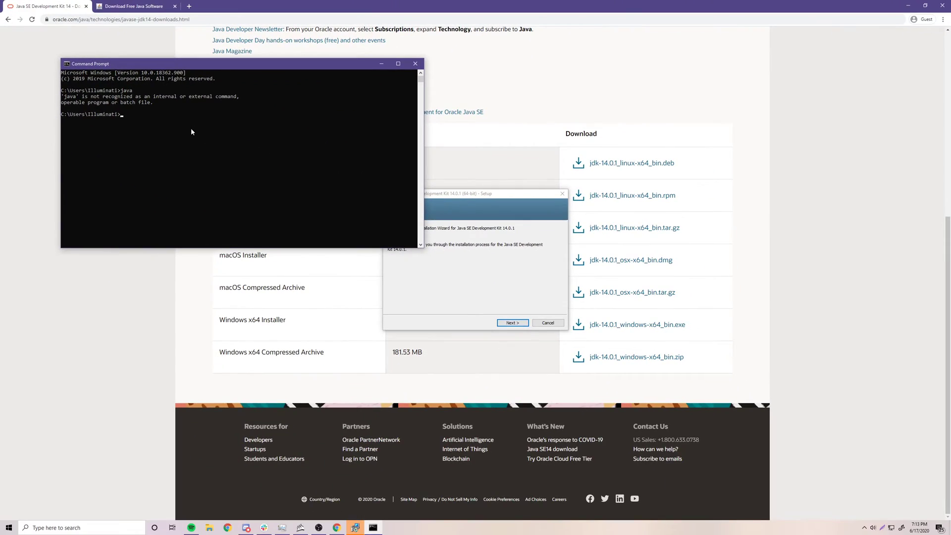
- Return to the setup wizard and install Java SE Development Kit 14.0.1 in the default folder C:\Program Files\Java\jdk-14.0.1\
click(472, 278)
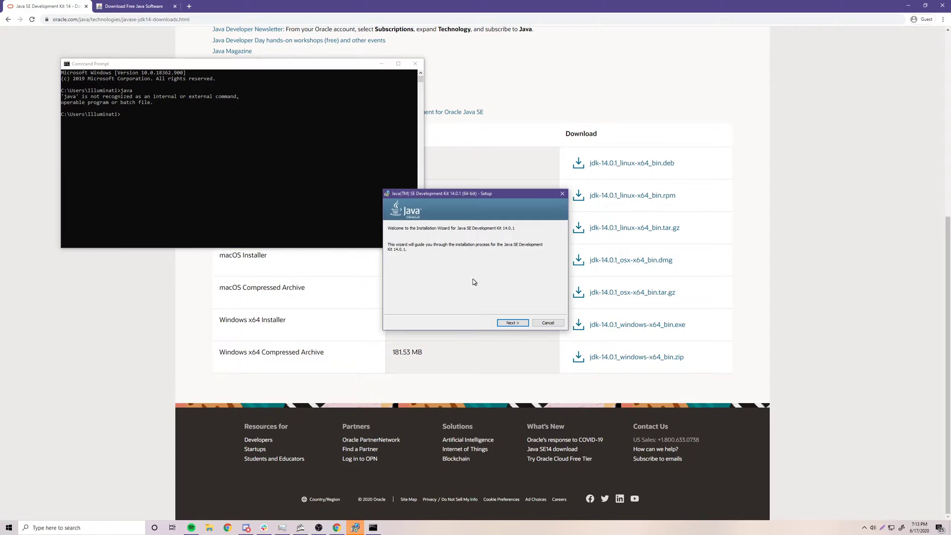
click(514, 323)
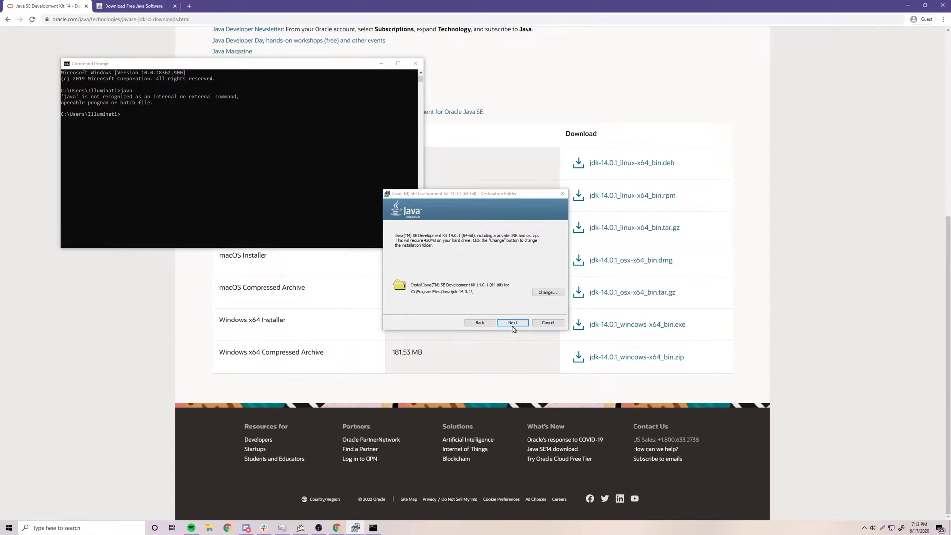
click(478, 271)
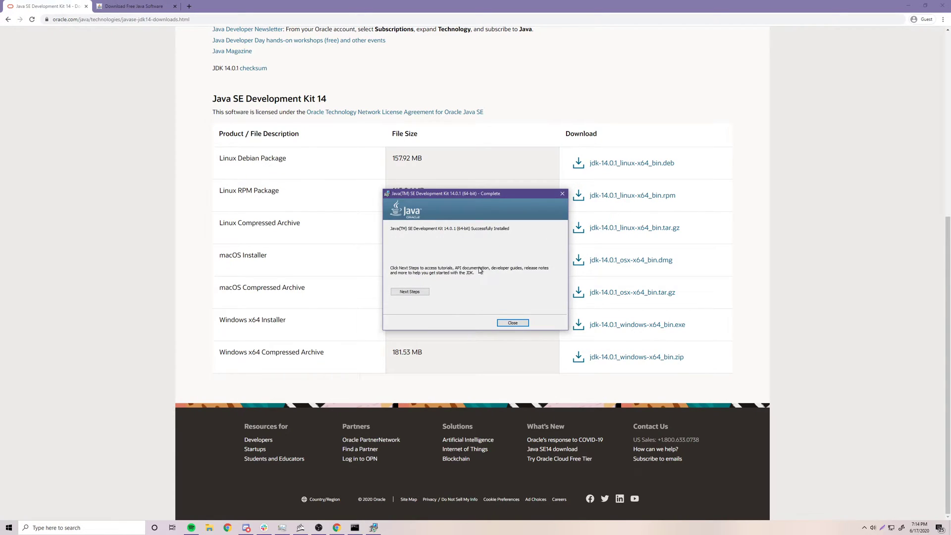
- Look through the JDK 14 documentation linked from the finished installer's next steps, and close the installer
click(409, 292)
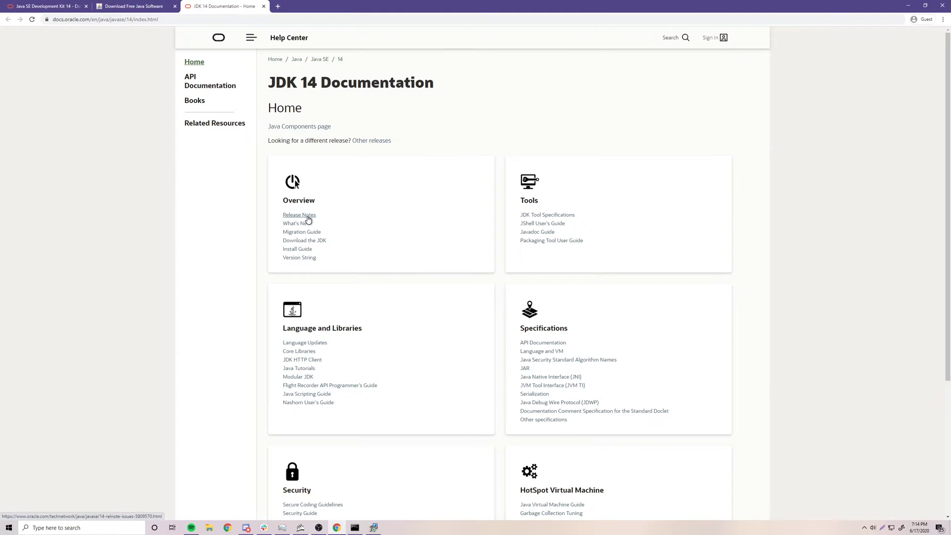
scroll(317, 248, down, 2)
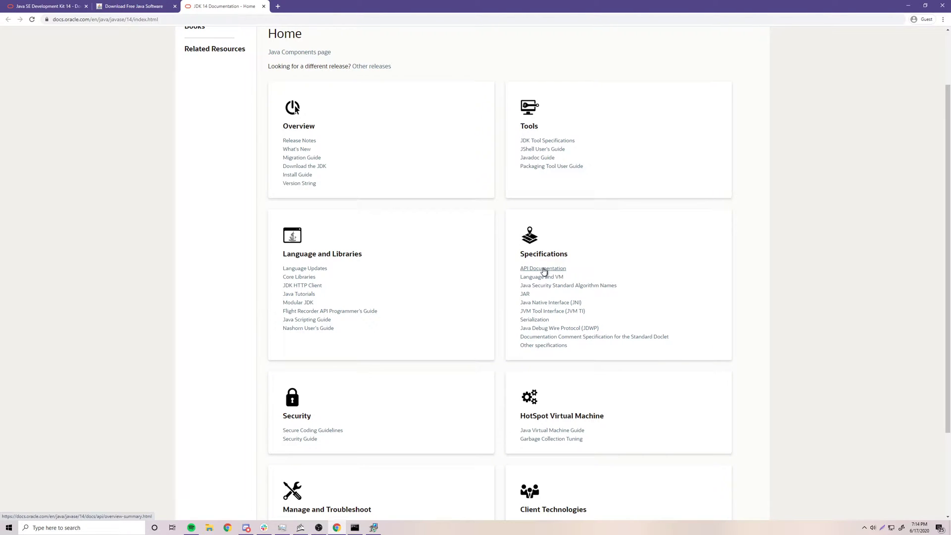
scroll(305, 281, down, 3)
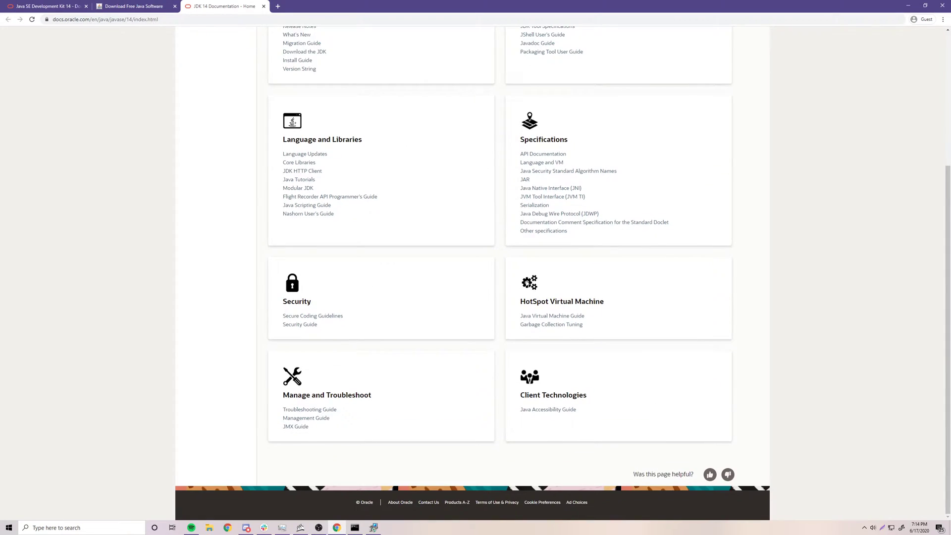
scroll(460, 286, up, 5)
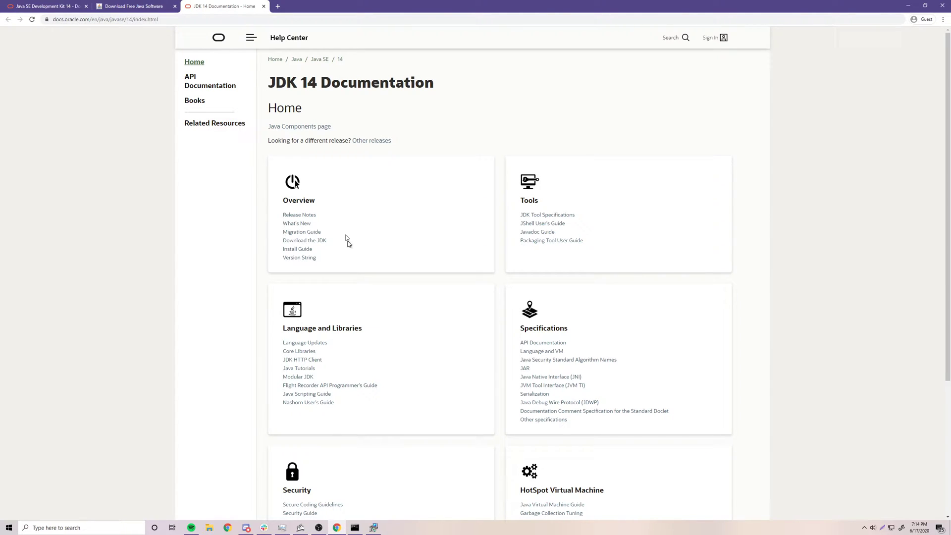
scroll(312, 272, down, 5)
scroll(266, 229, up, 5)
click(373, 527)
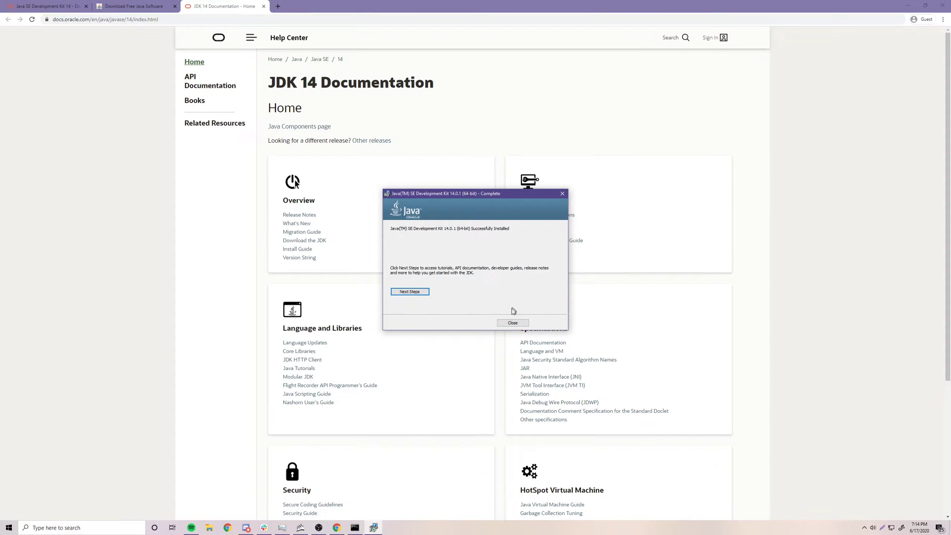
click(511, 323)
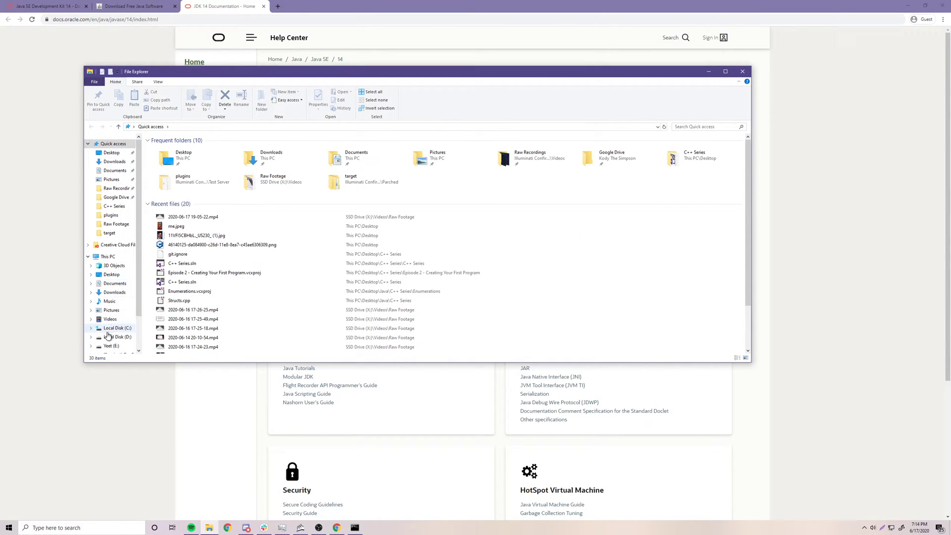
- In File Explorer, browse to C:\Program Files\Java and select the jdk-14.0.1 folder
click(104, 256)
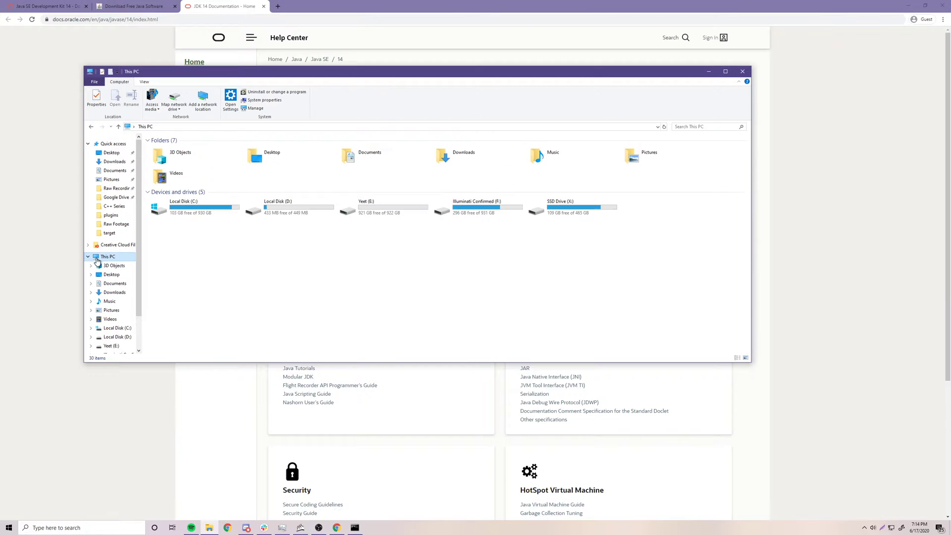
double_click(181, 207)
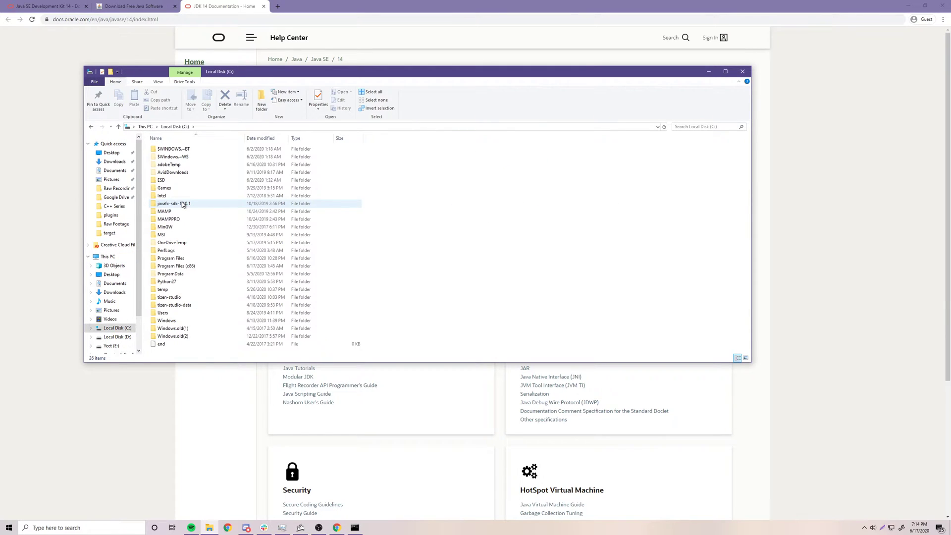
double_click(176, 258)
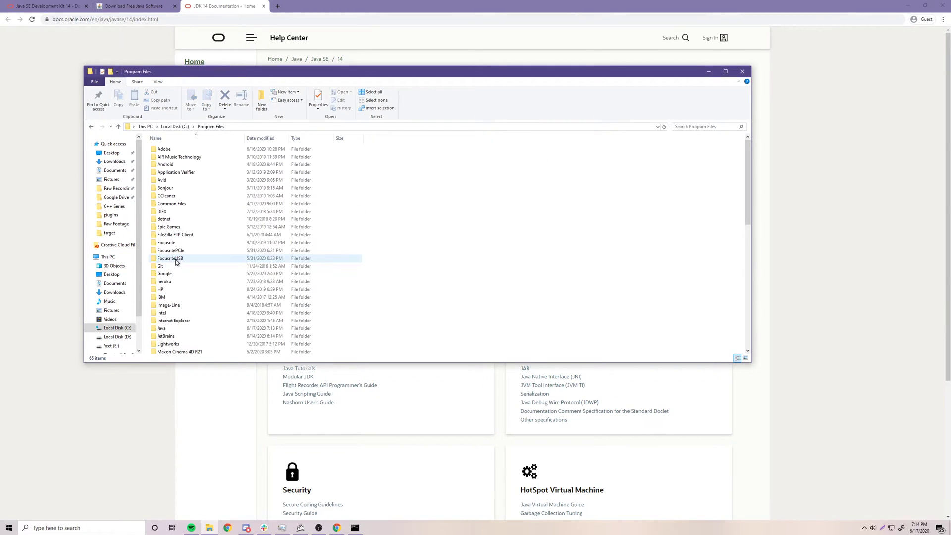
double_click(168, 327)
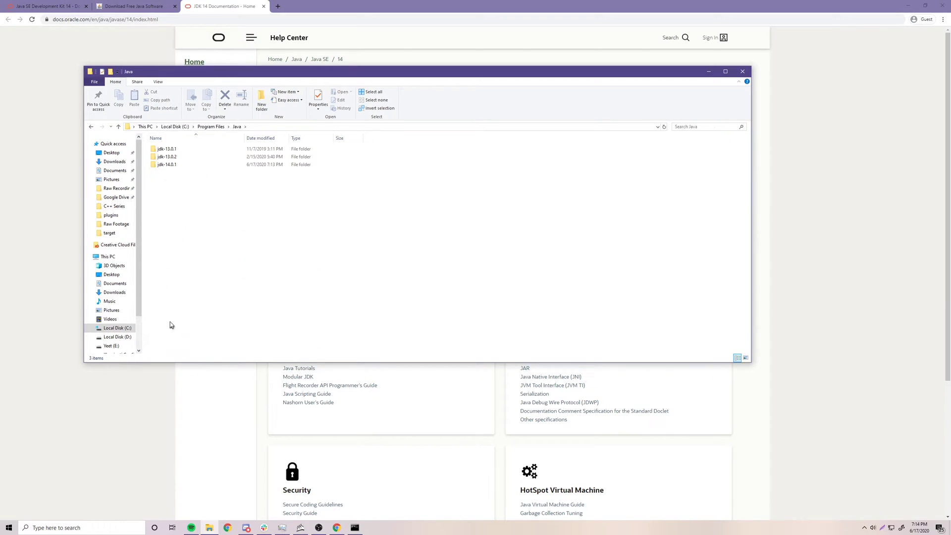
click(165, 152)
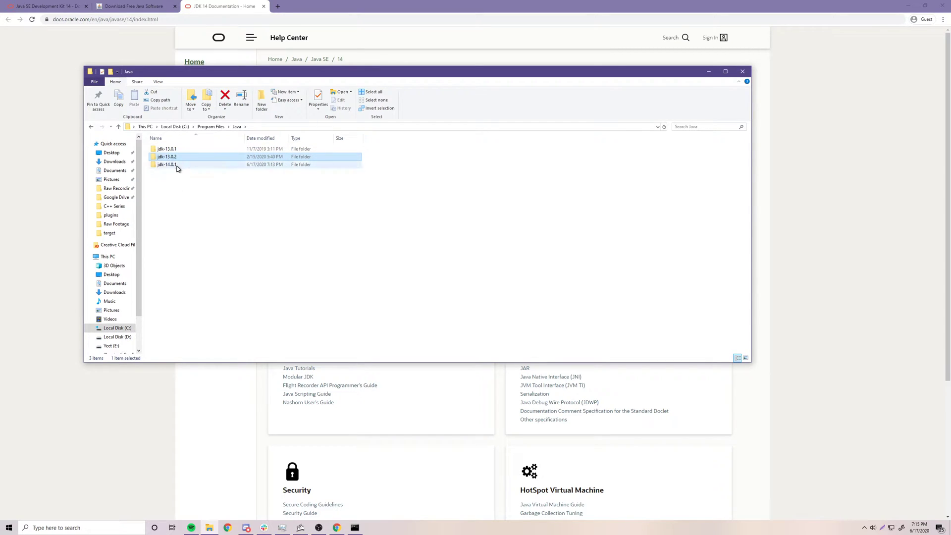
click(176, 166)
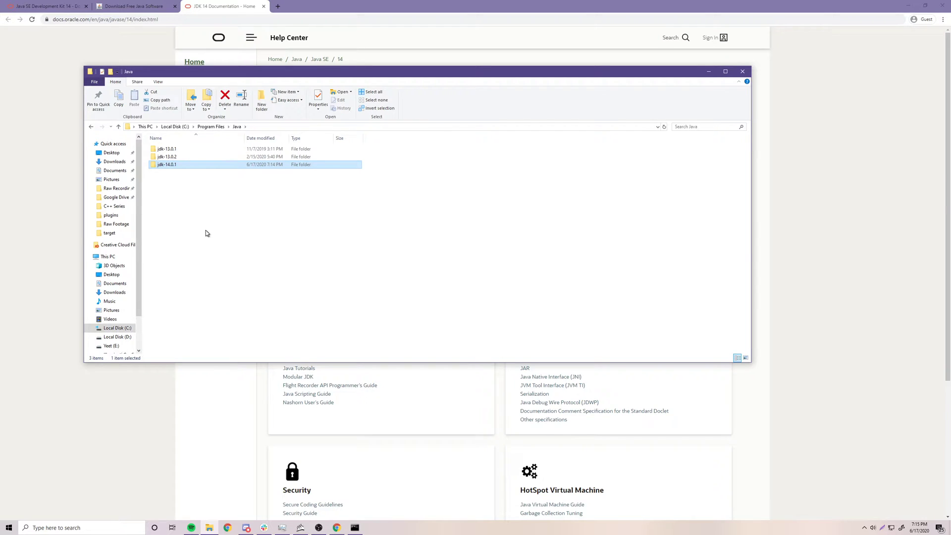
- Return to the File Explorer window showing C:\Program Files\Java and open the jdk-14.0.1 folder
click(201, 410)
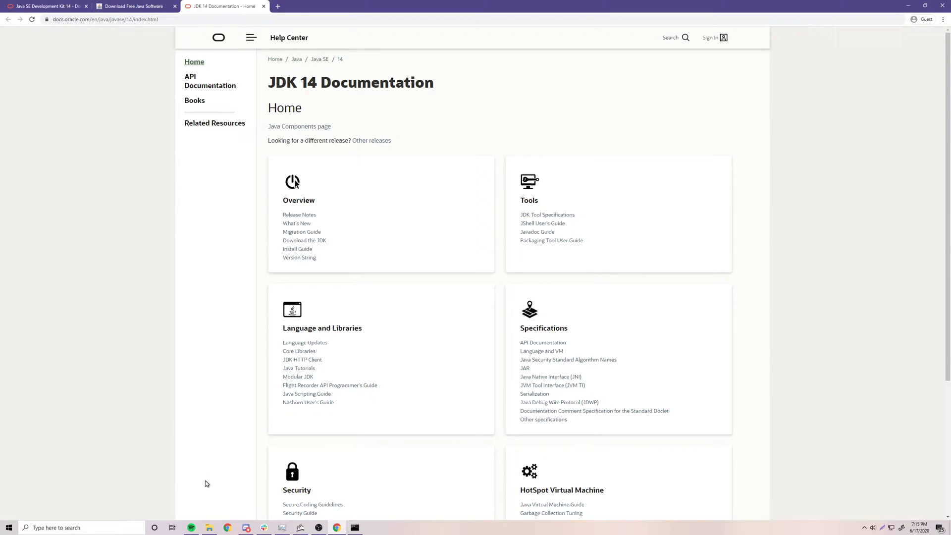
click(209, 527)
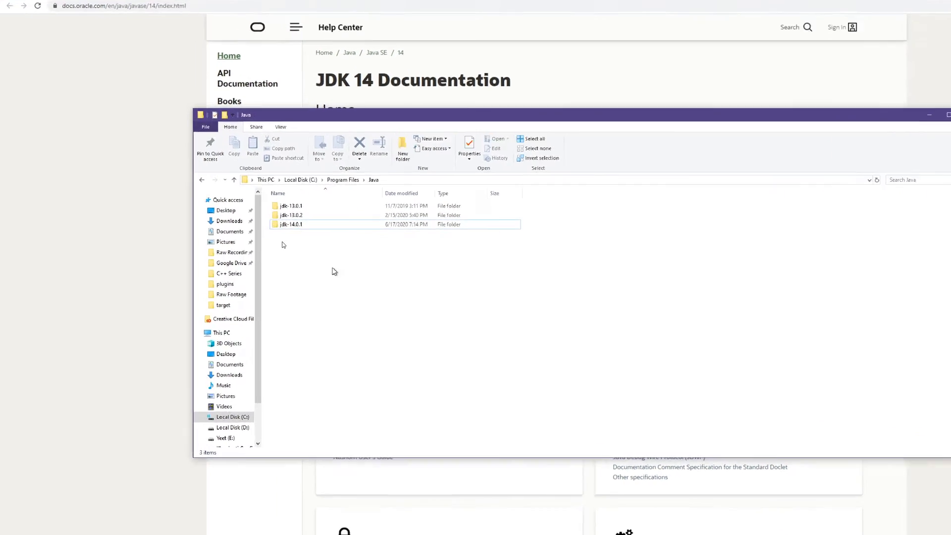
double_click(246, 204)
- Replace the open Command Prompt with a fresh one, run java to check whether the command is recognized, and close it
click(354, 528)
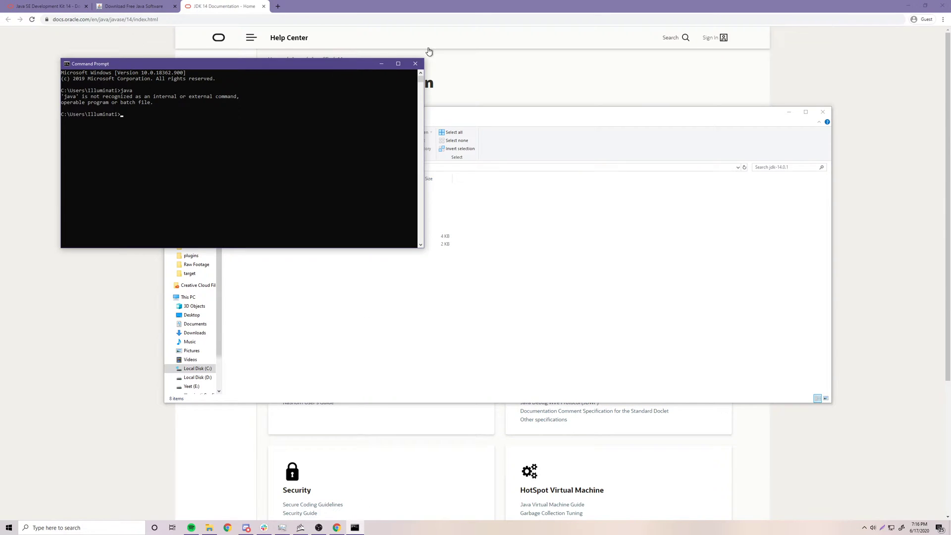
click(414, 63)
click(82, 528)
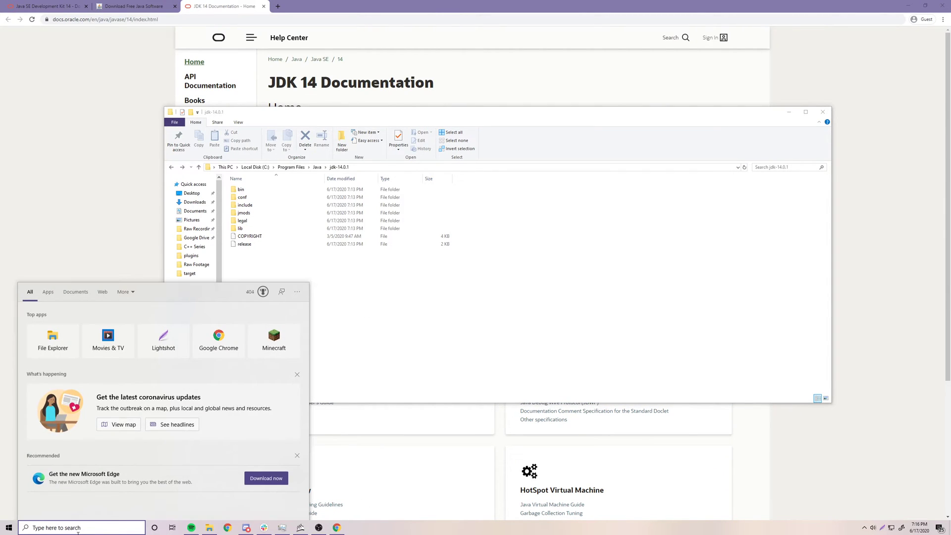
text(command)
key(Return)
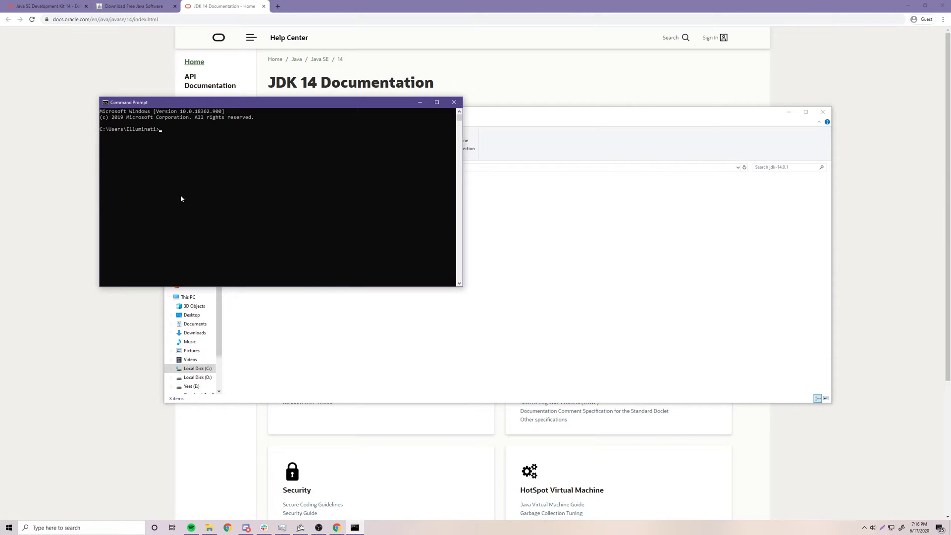
text(java)
key(Return)
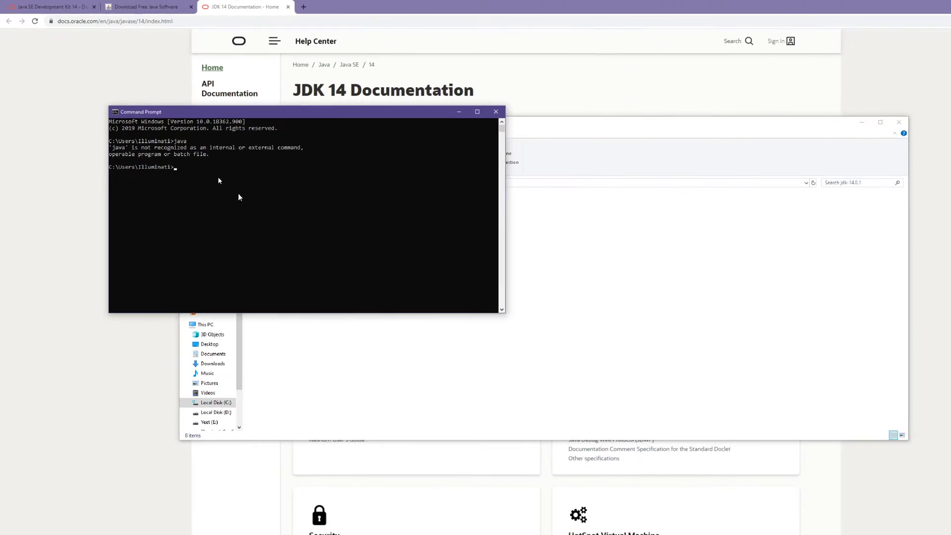
click(454, 102)
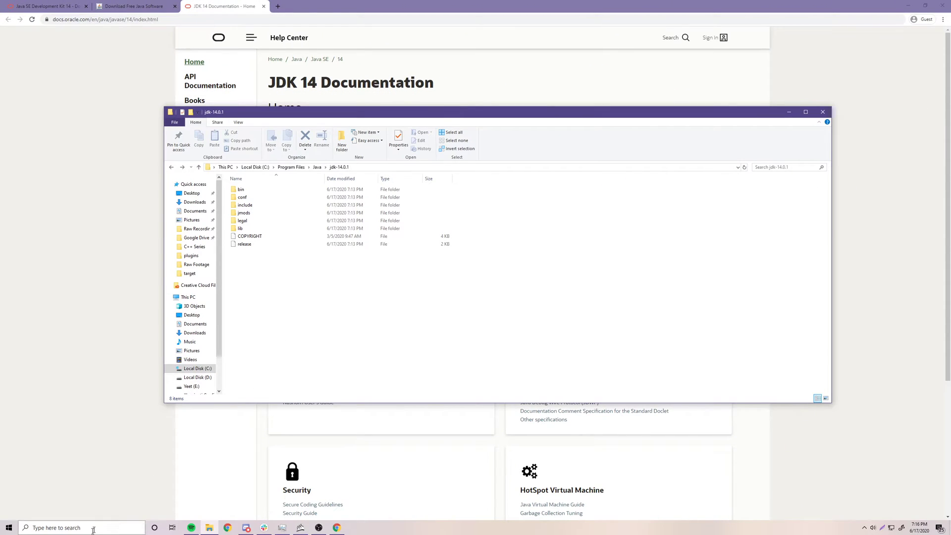
- Search Windows for the system environment variables settings, open System Properties, and move its window clear of the folder window
click(56, 530)
text(envir)
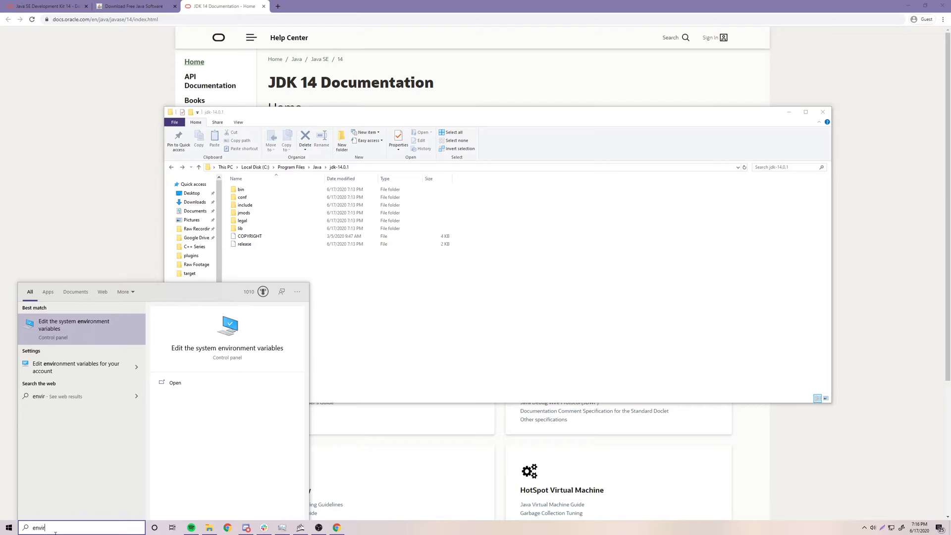
key(Return)
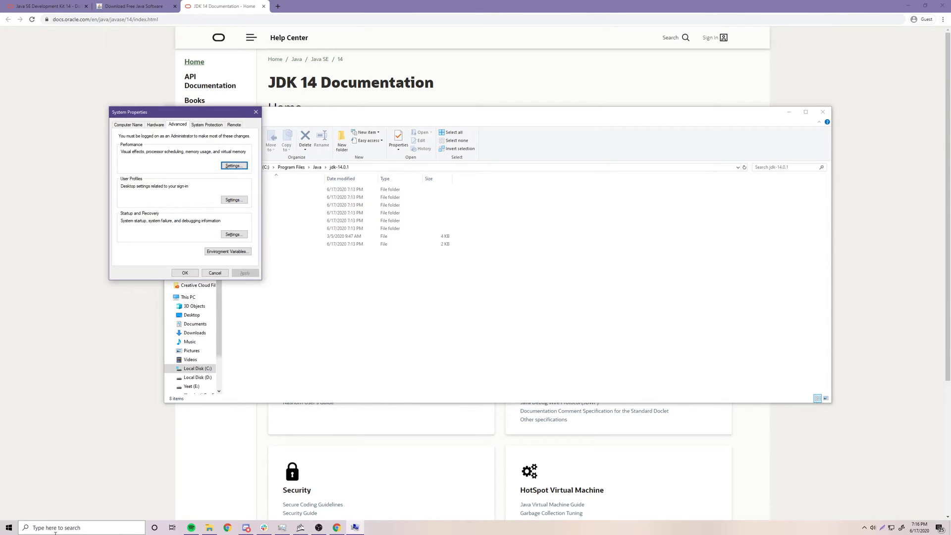
drag(177, 119, 86, 138)
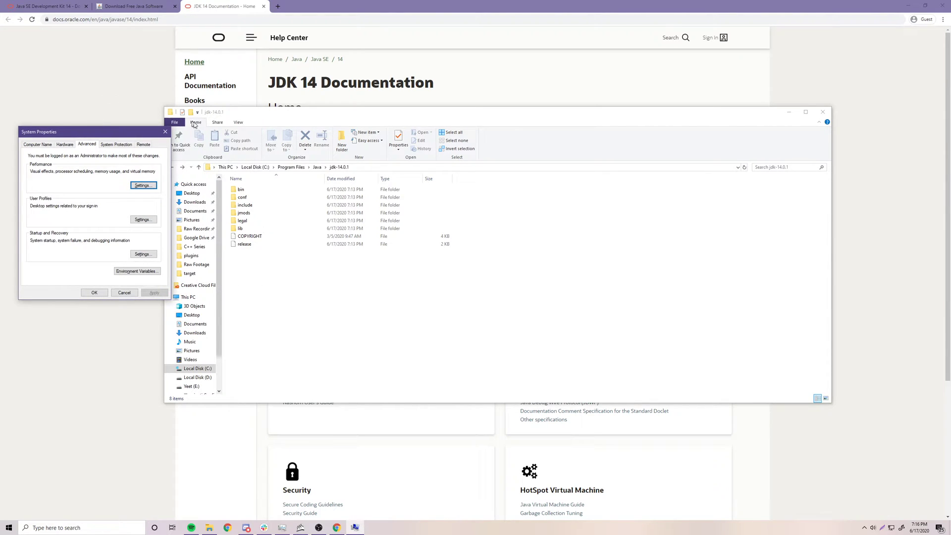
click(194, 62)
click(278, 6)
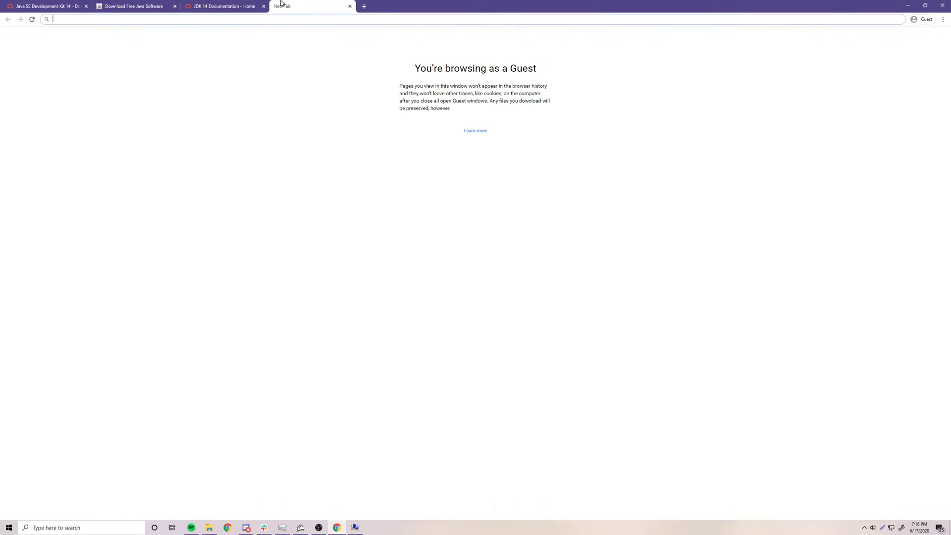
click(149, 6)
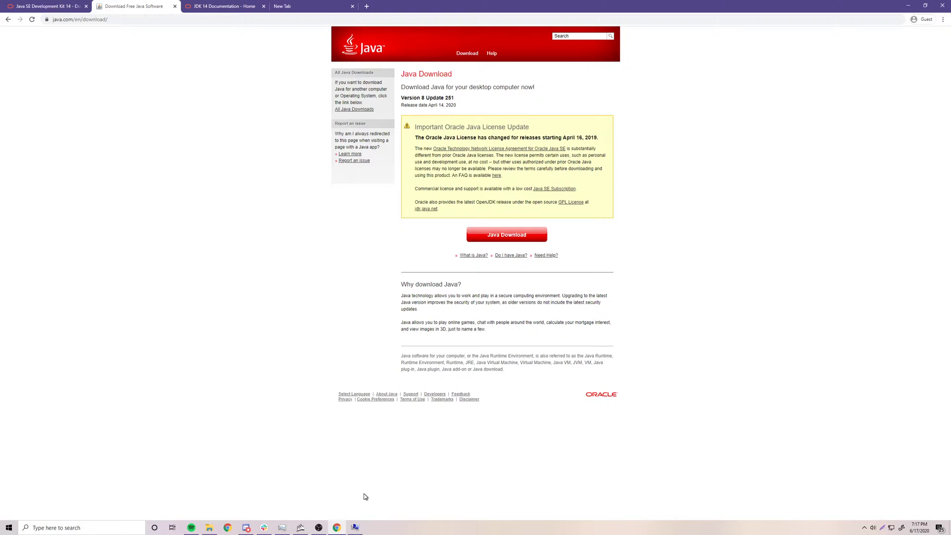
- Return to System Properties, open the Environment Variables dialog, and look through the system variables
click(355, 527)
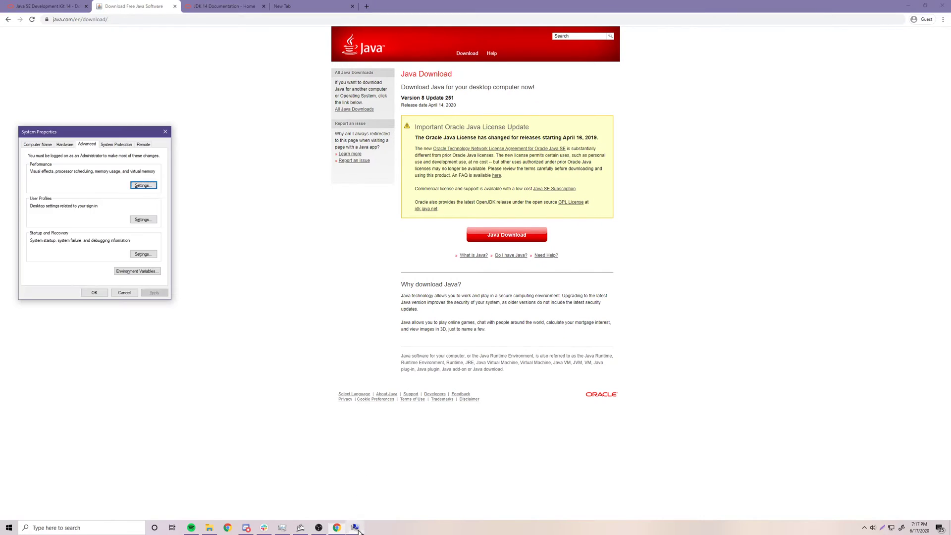
click(120, 273)
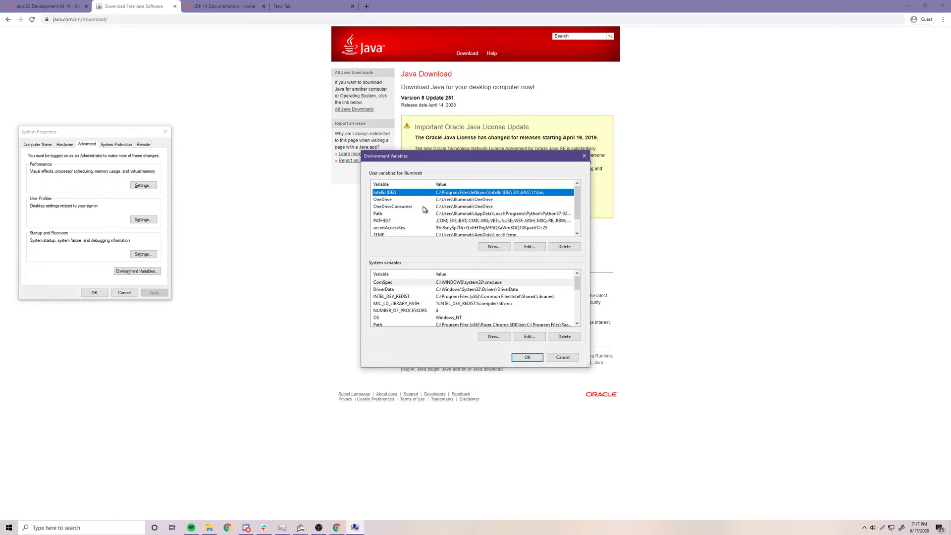
scroll(469, 296, down, 2)
scroll(465, 303, up, 2)
scroll(429, 309, down, 2)
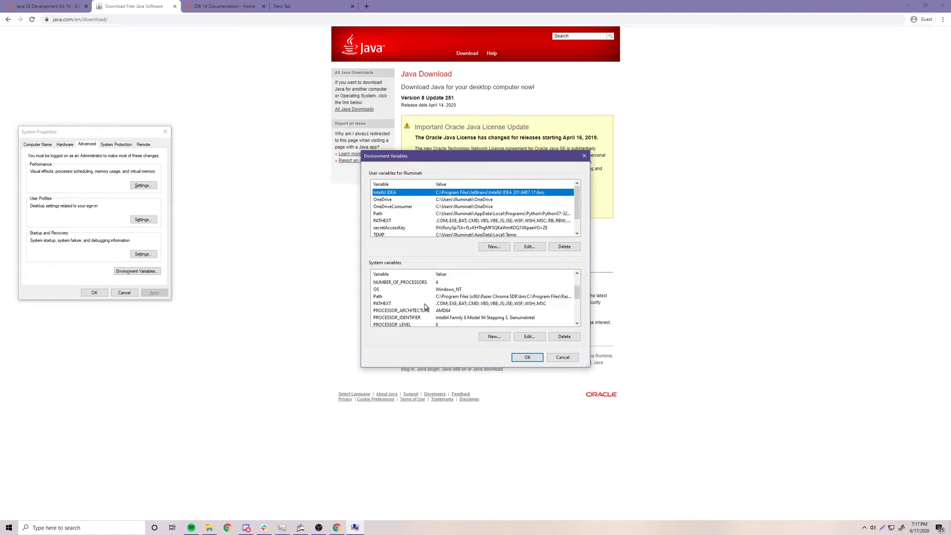
scroll(430, 313, up, 2)
scroll(431, 313, down, 2)
- Create a system variable named JAVA_HOME with the directory C:\Program Files\Java\jdk-14.0.1 as its value
click(500, 339)
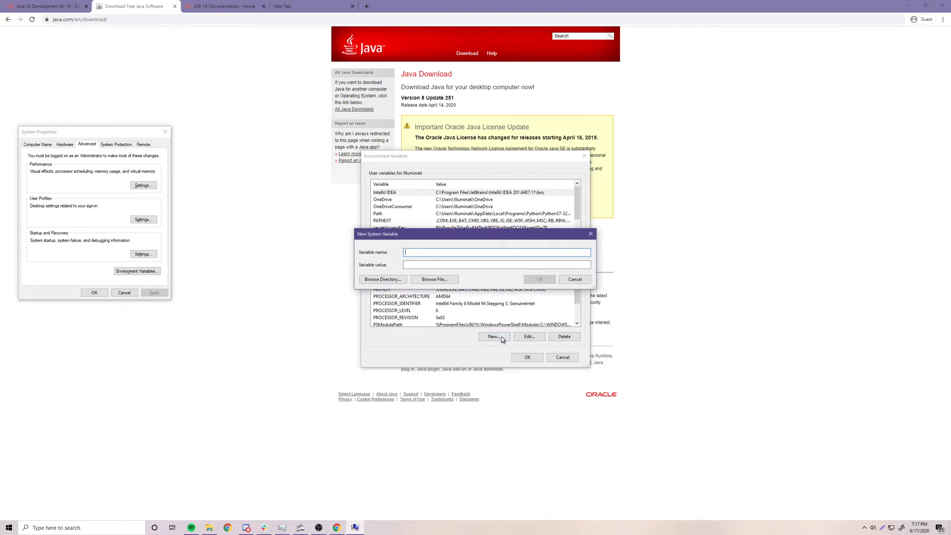
click(438, 263)
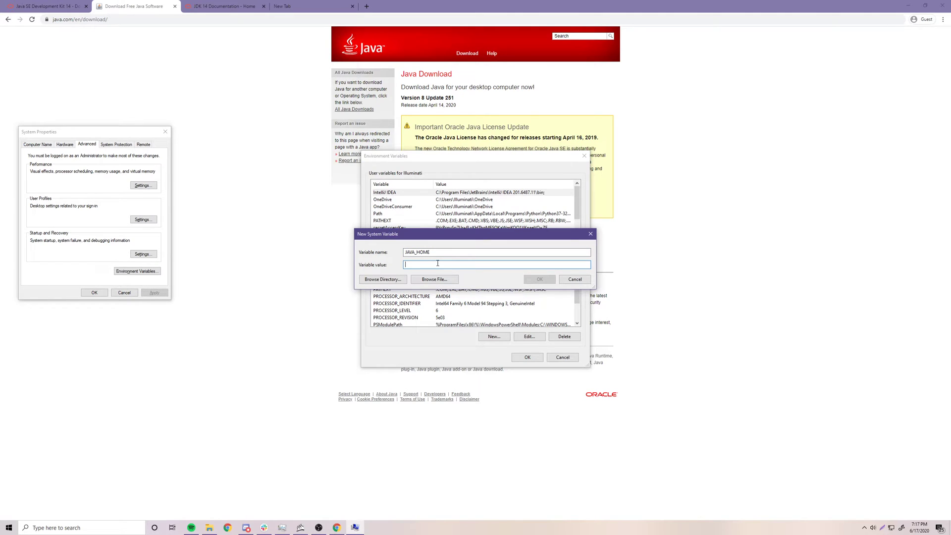
click(386, 279)
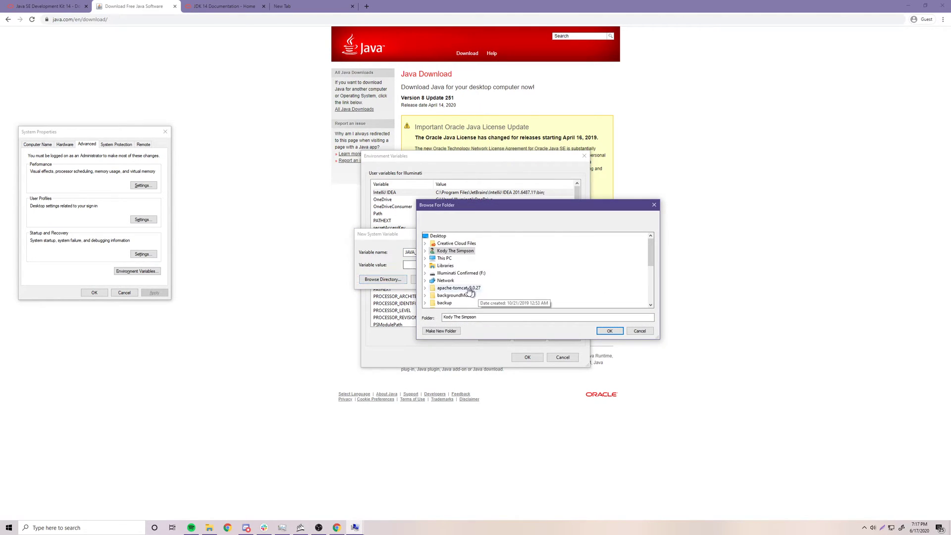
click(425, 259)
double_click(457, 295)
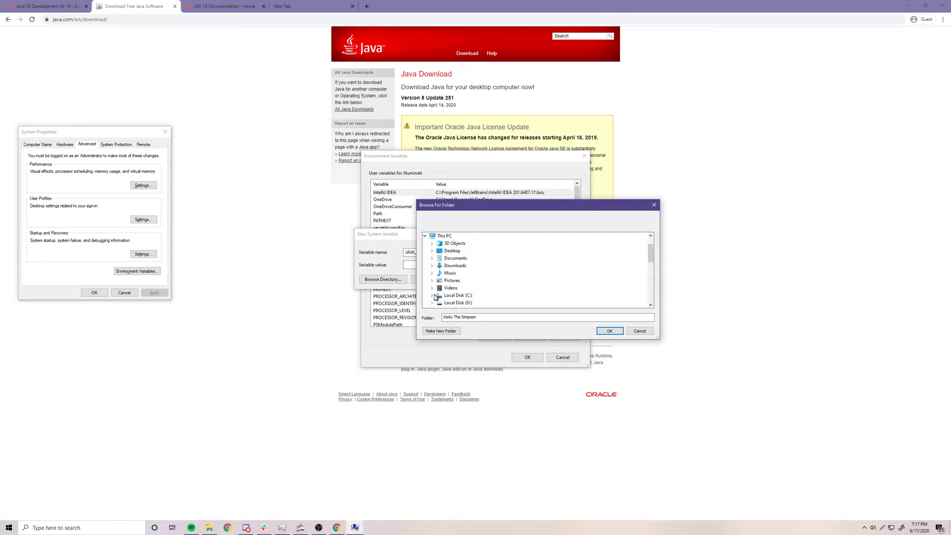
scroll(468, 281, down, 1)
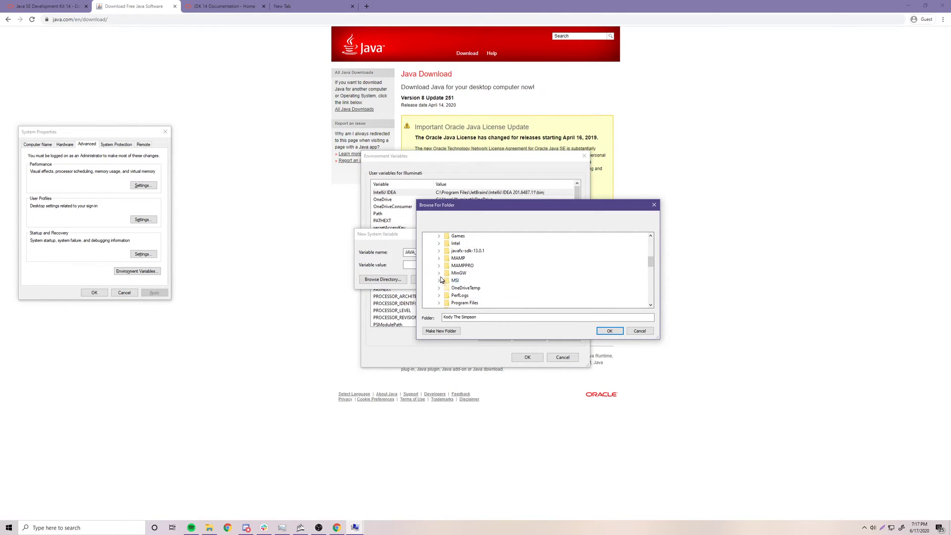
scroll(443, 278, down, 3)
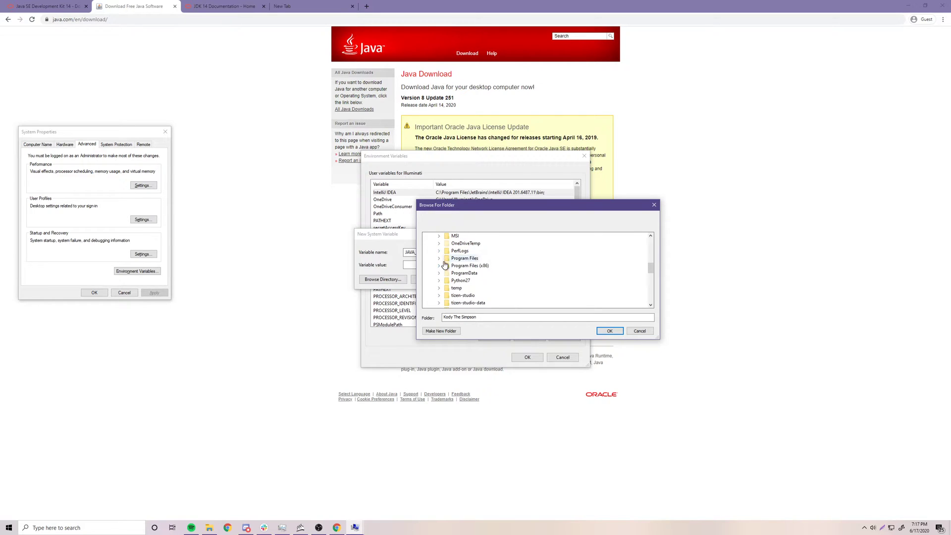
click(439, 257)
scroll(480, 279, down, 5)
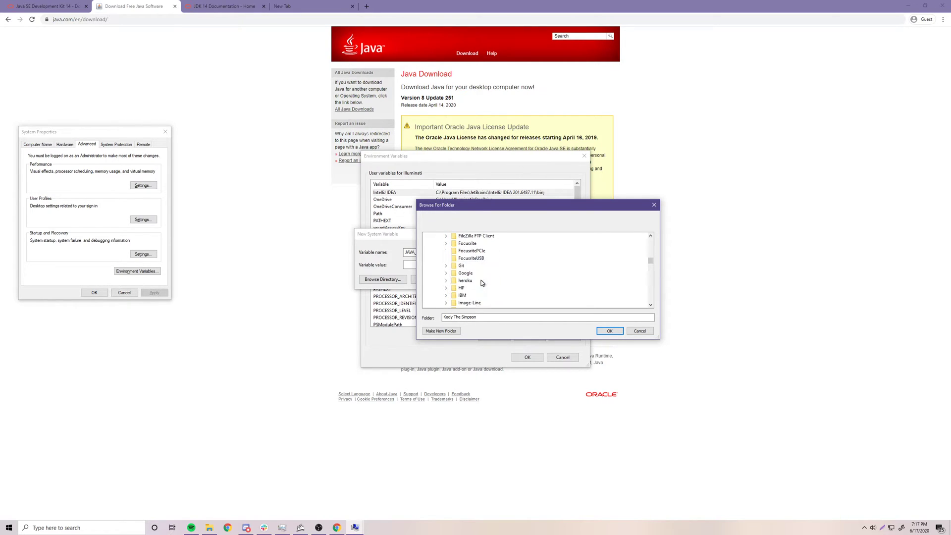
click(445, 258)
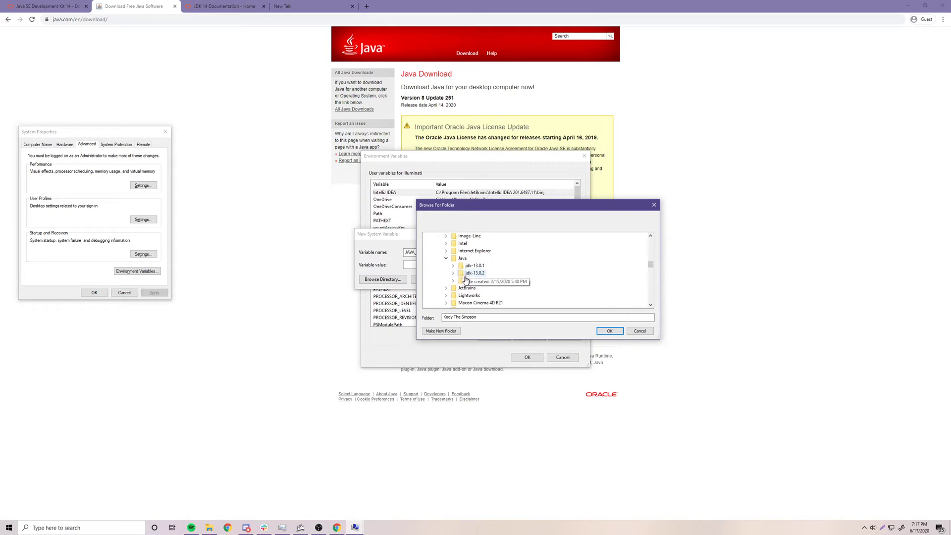
double_click(475, 280)
click(609, 330)
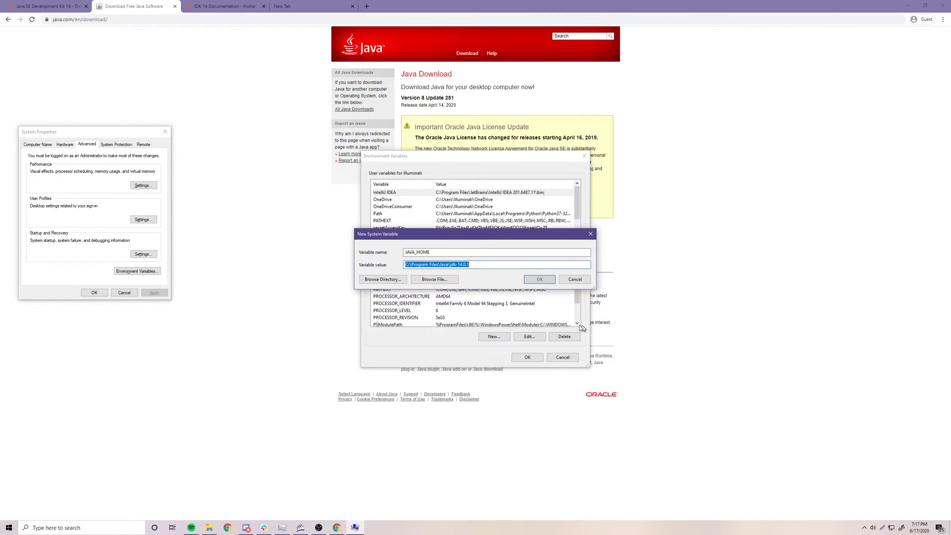
click(409, 264)
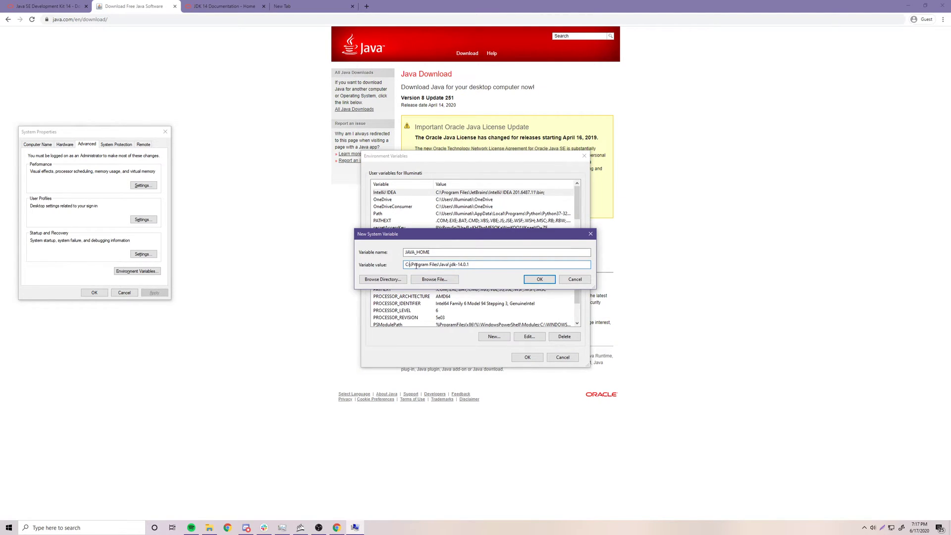
click(469, 264)
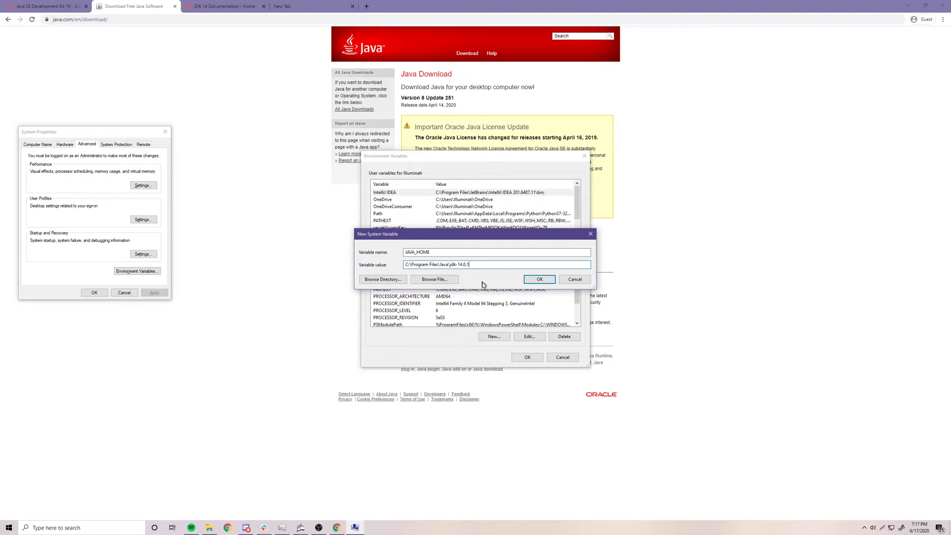
click(540, 279)
- Find the JAVA_HOME entry among the system variables and select it to check its value
scroll(492, 317, down, 5)
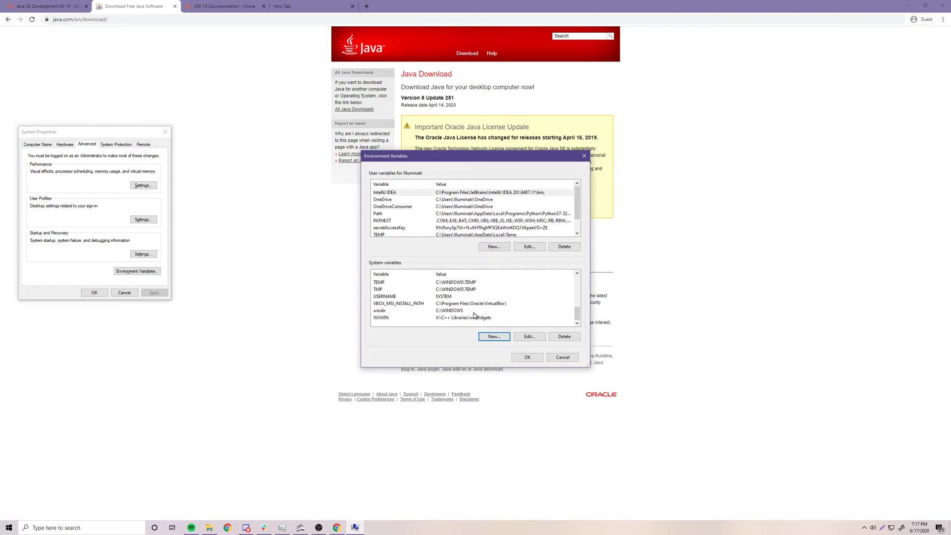
scroll(470, 310, up, 4)
scroll(470, 309, up, 1)
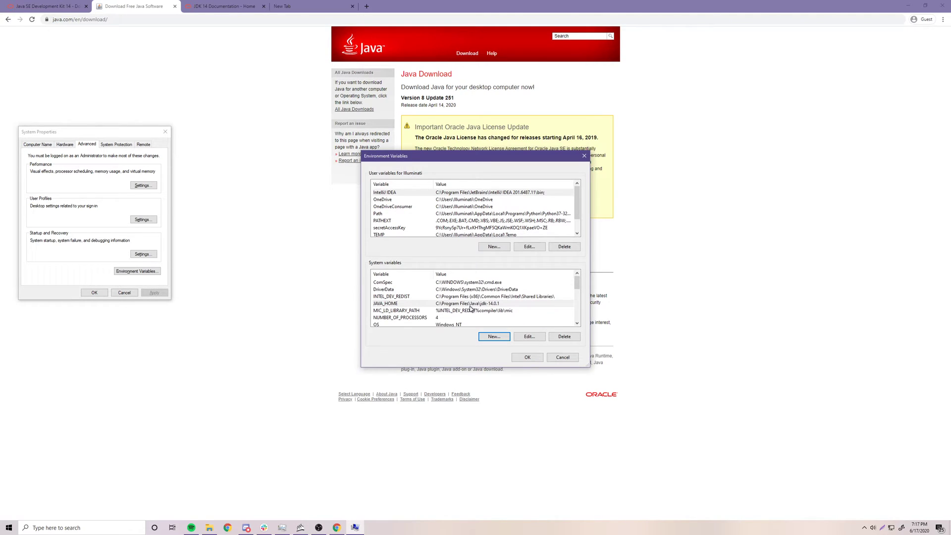
click(458, 296)
click(456, 303)
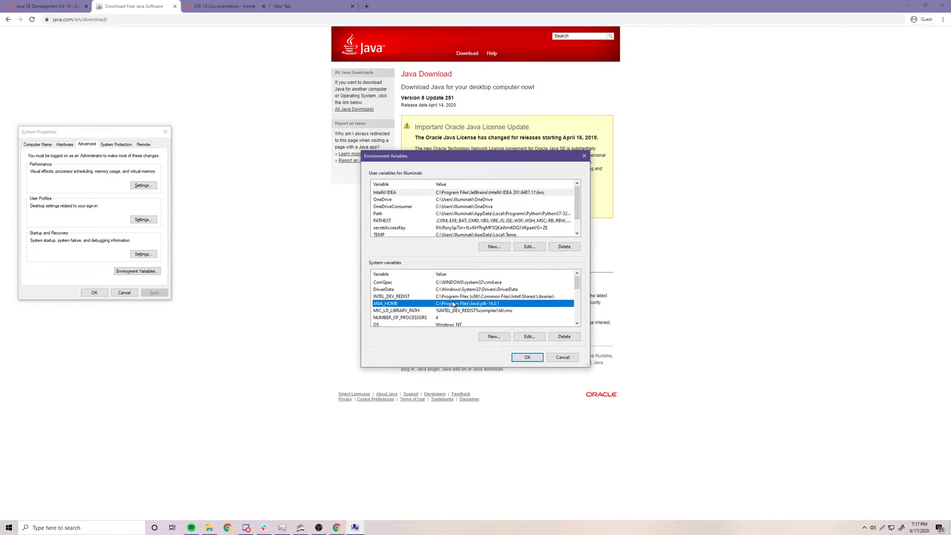
- Add %JAVA_HOME%\bin as a new entry to the system Path variable, and save all the environment variable changes
scroll(458, 309, down, 1)
double_click(396, 310)
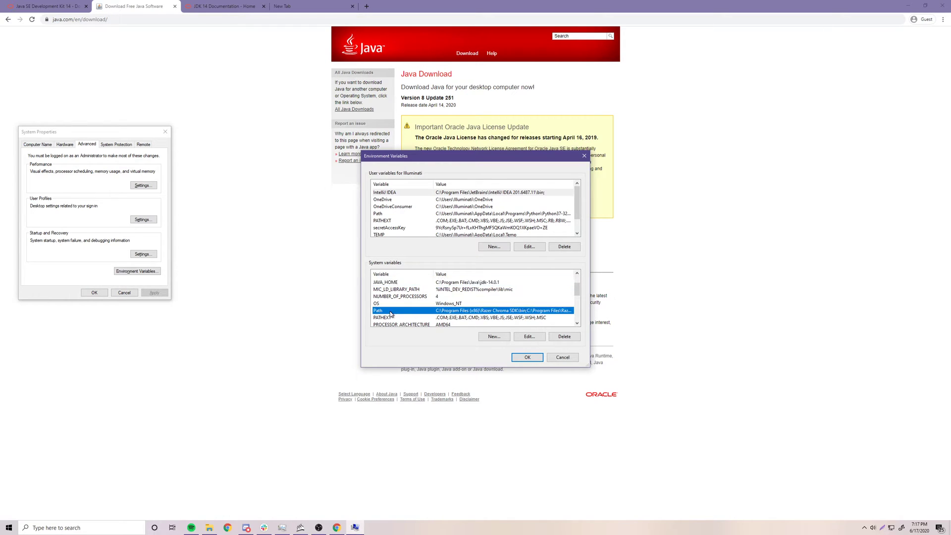
scroll(444, 259, down, 5)
scroll(446, 263, down, 3)
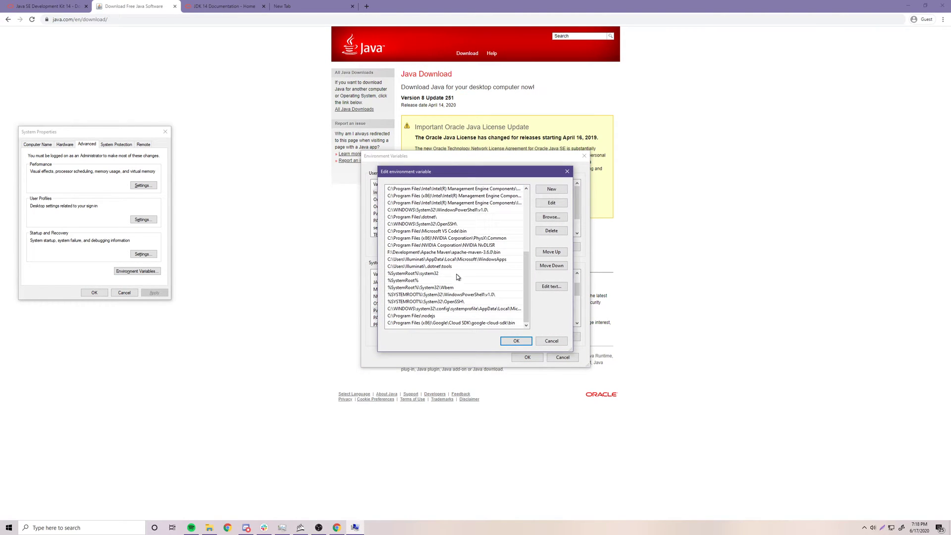
click(487, 301)
click(459, 323)
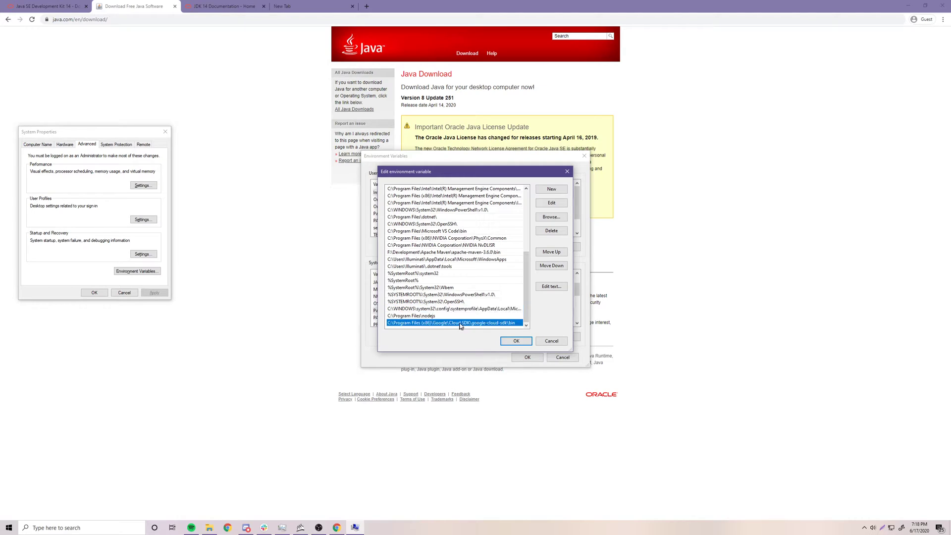
click(550, 189)
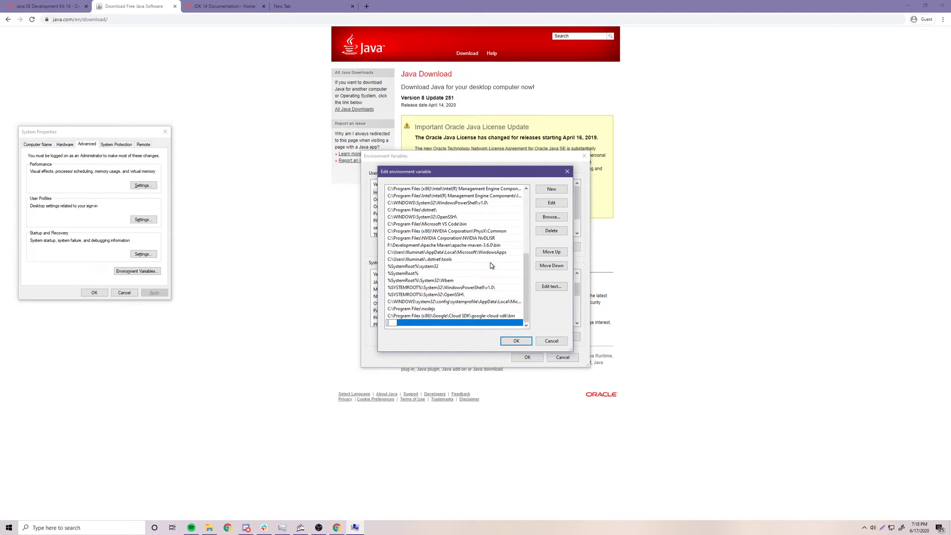
text(%JAVA)
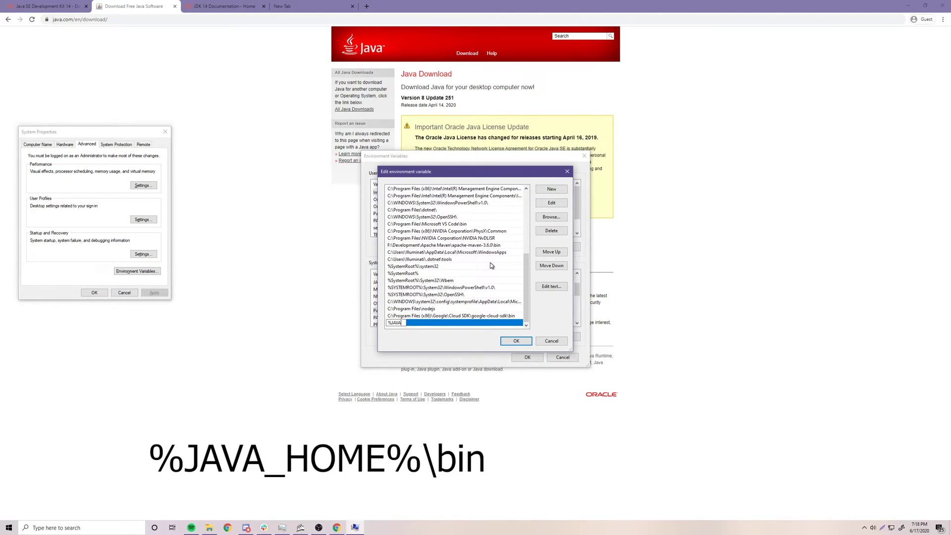
text(_HOME%\bin)
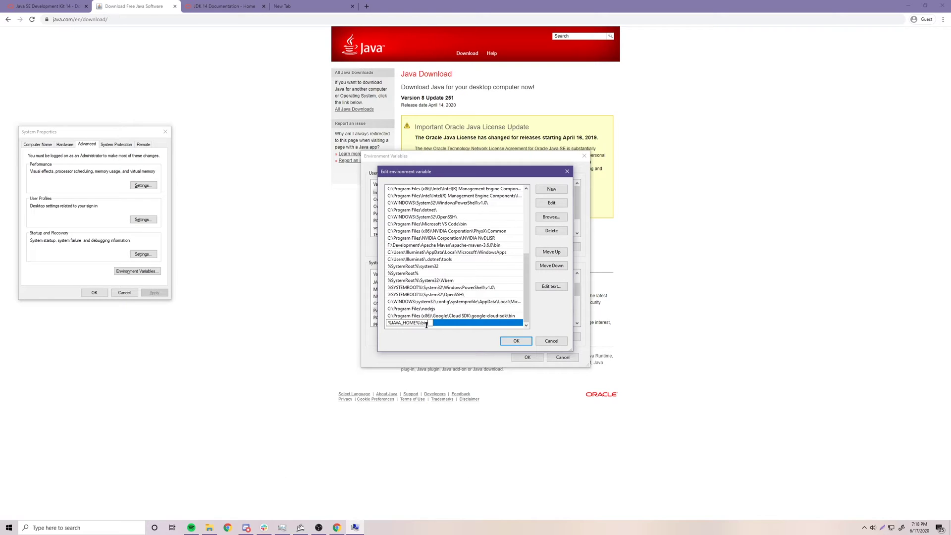
click(501, 317)
click(505, 340)
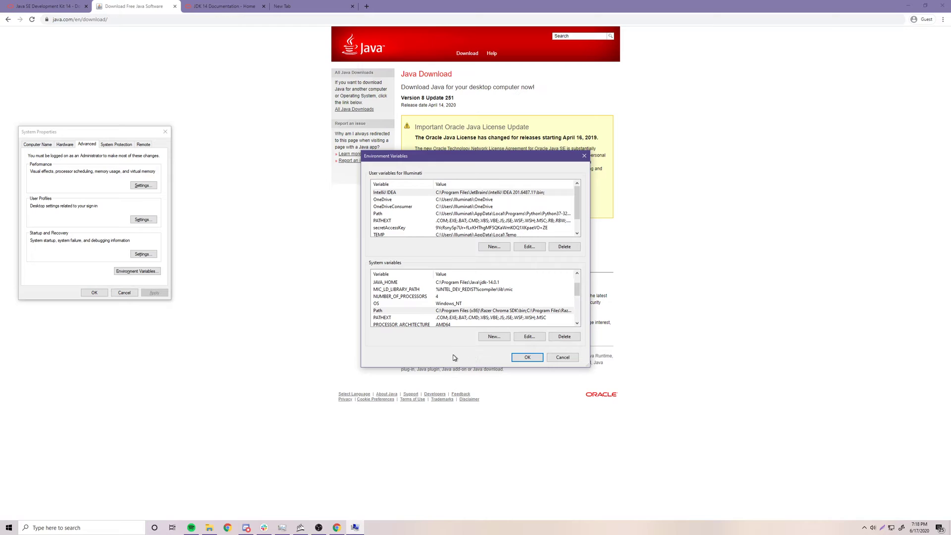
click(527, 357)
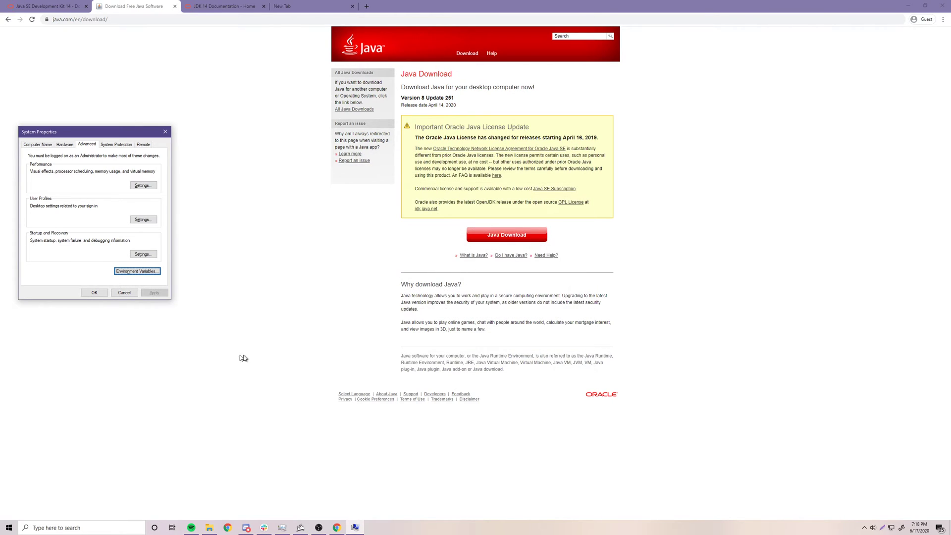
click(94, 293)
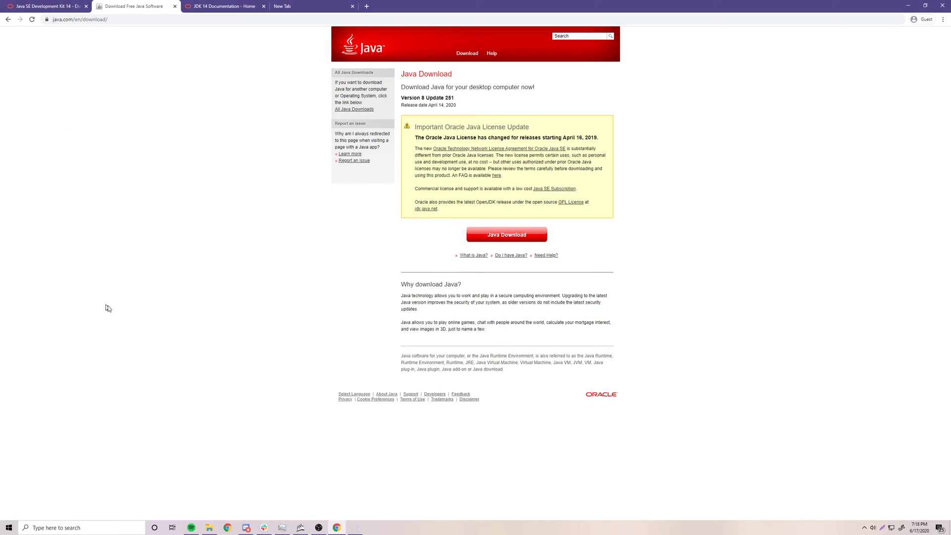
- Open Command Prompt through a Windows search, run java, and look through its usage output
click(98, 532)
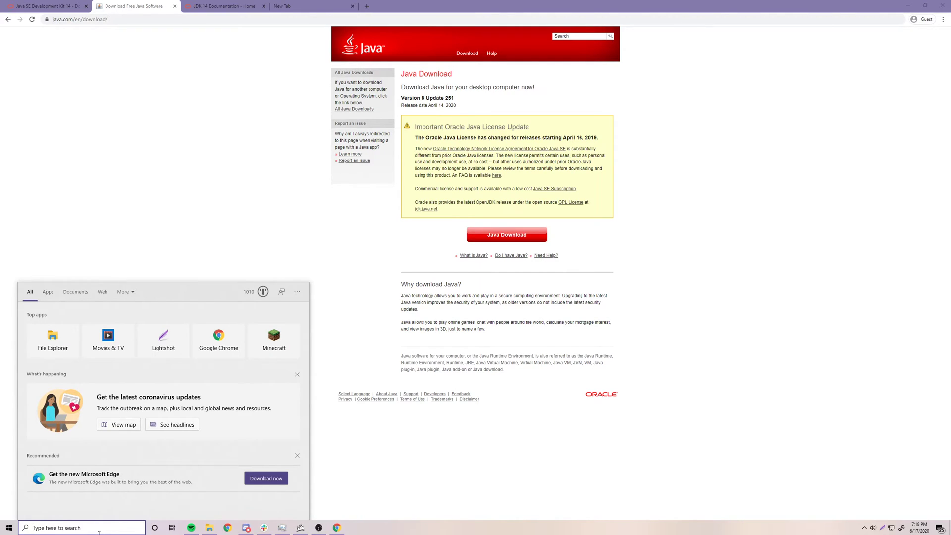
text(command)
key(Return)
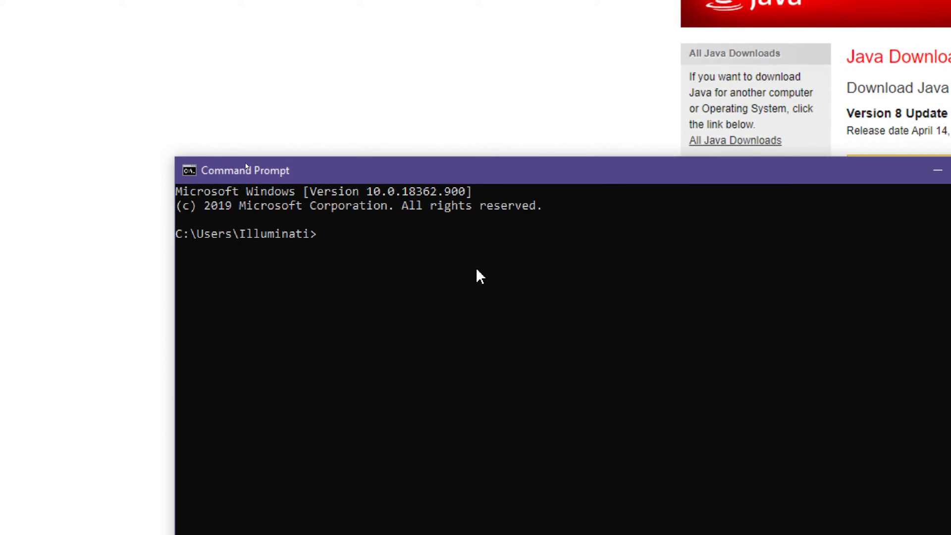
text(java)
key(Return)
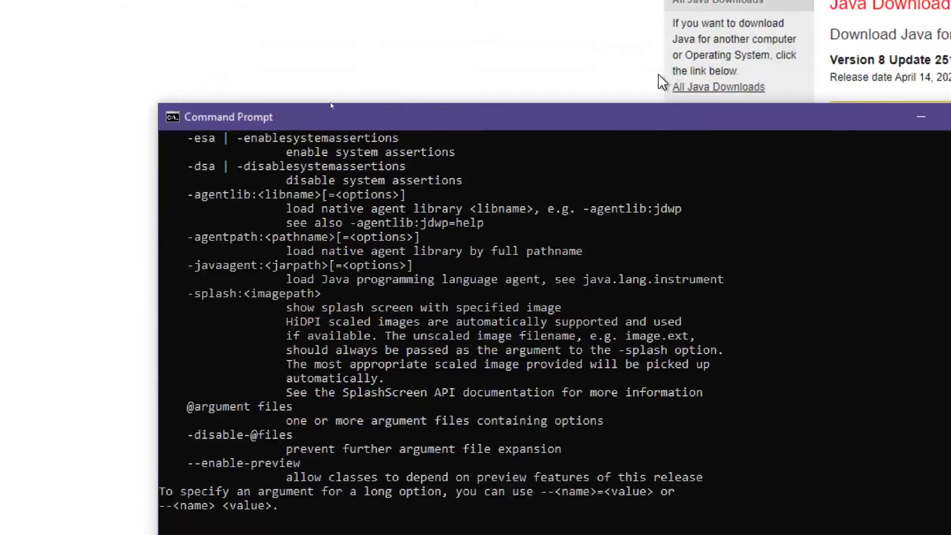
scroll(474, 285, up, 20)
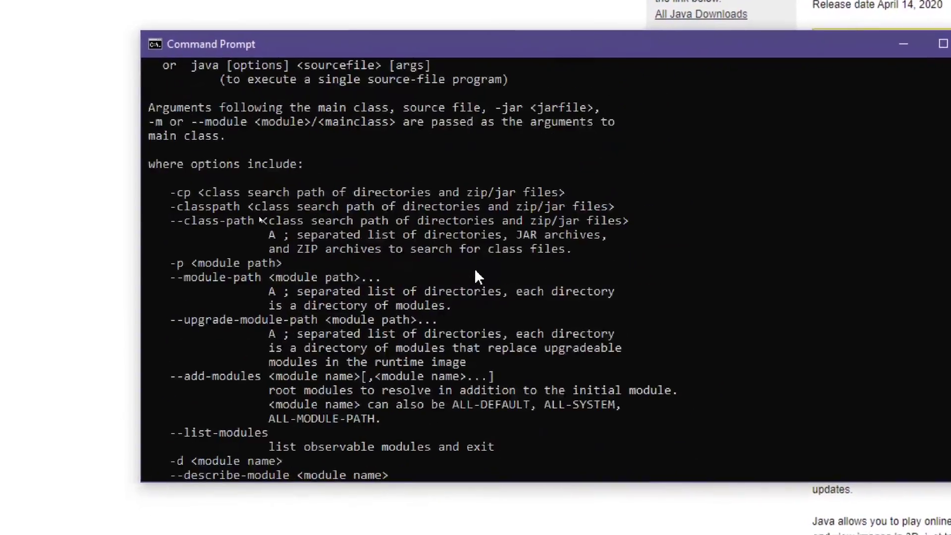
scroll(475, 273, up, 4)
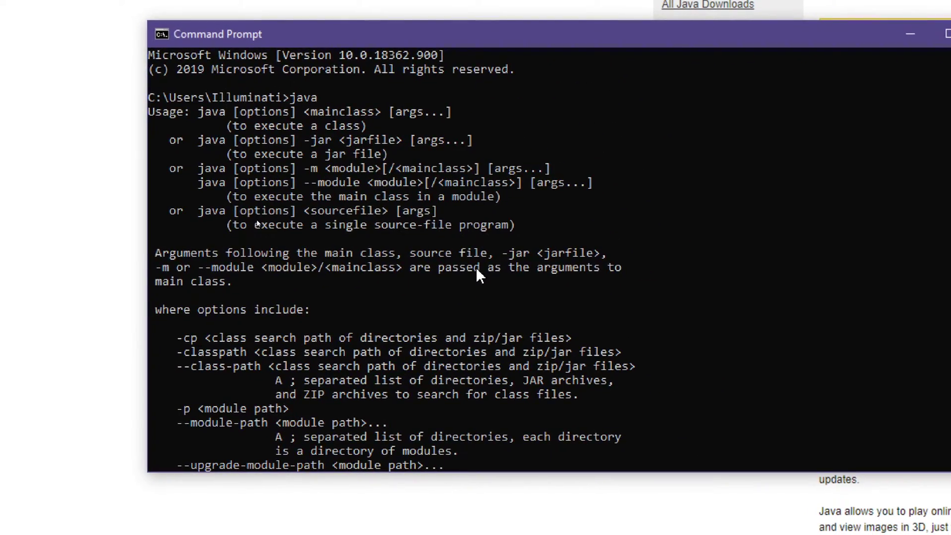
scroll(441, 275, down, 9)
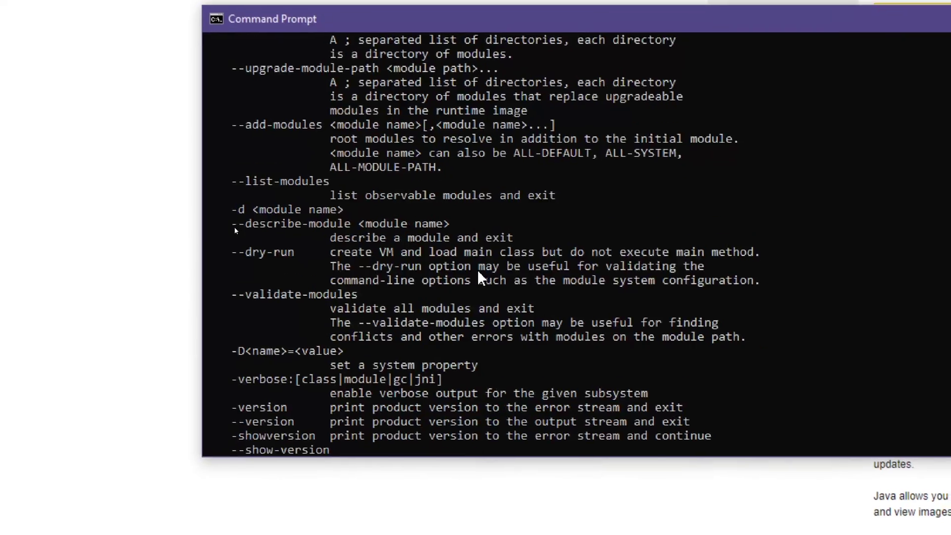
scroll(477, 269, down, 20)
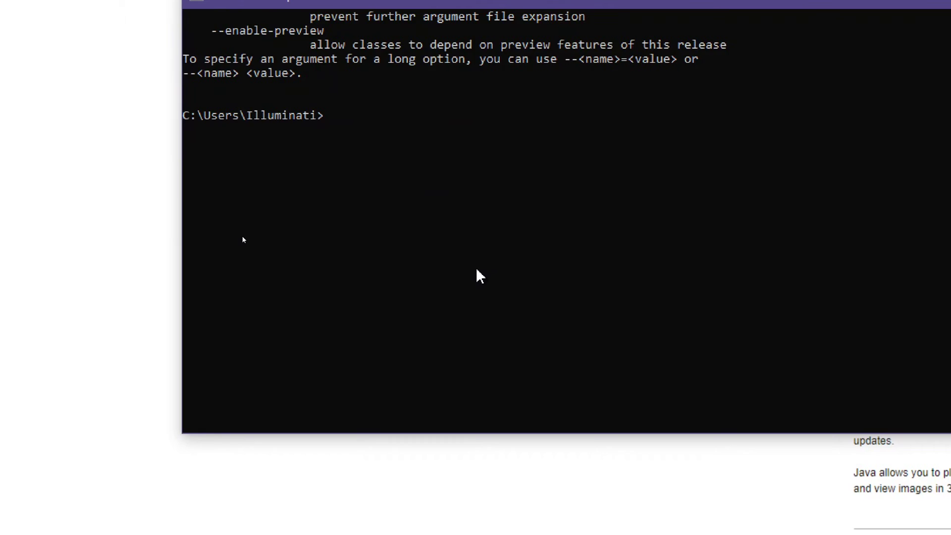
scroll(475, 267, up, 2)
- Check the Java runtime and compiler versions by running java -version and javac -version
text(java -)
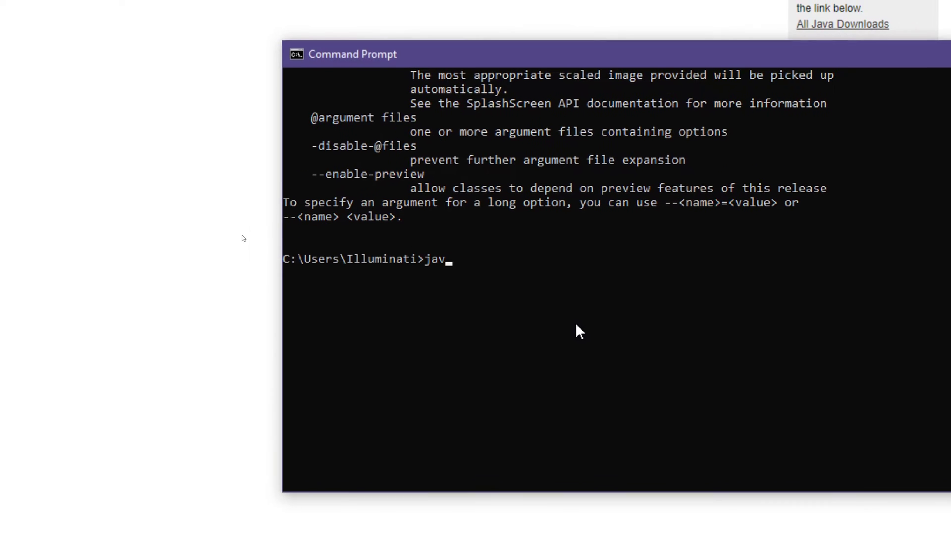
text(versio)
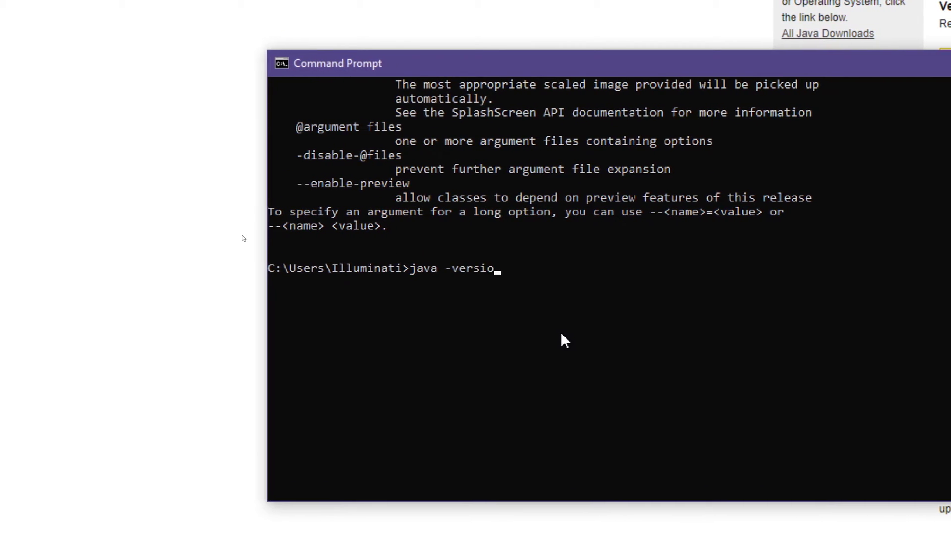
text(n)
key(Return)
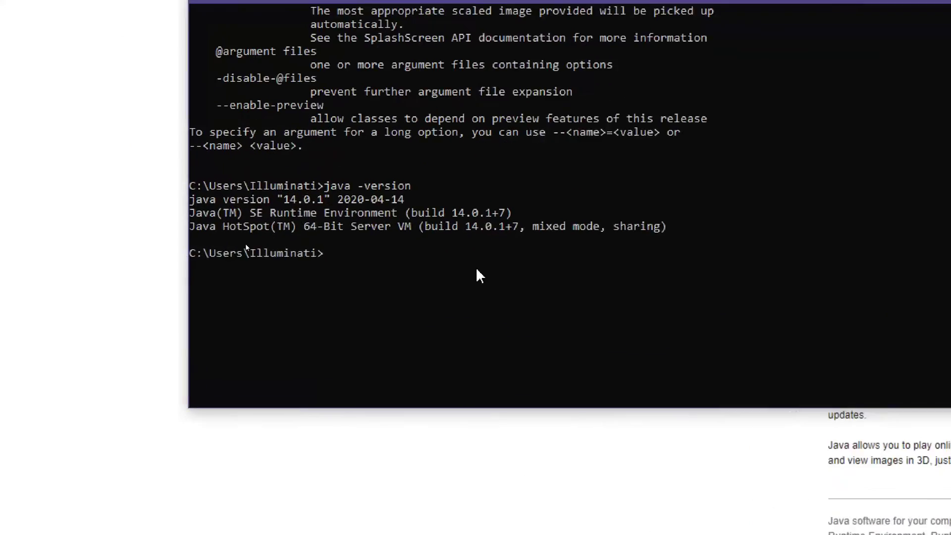
text(javac -ve)
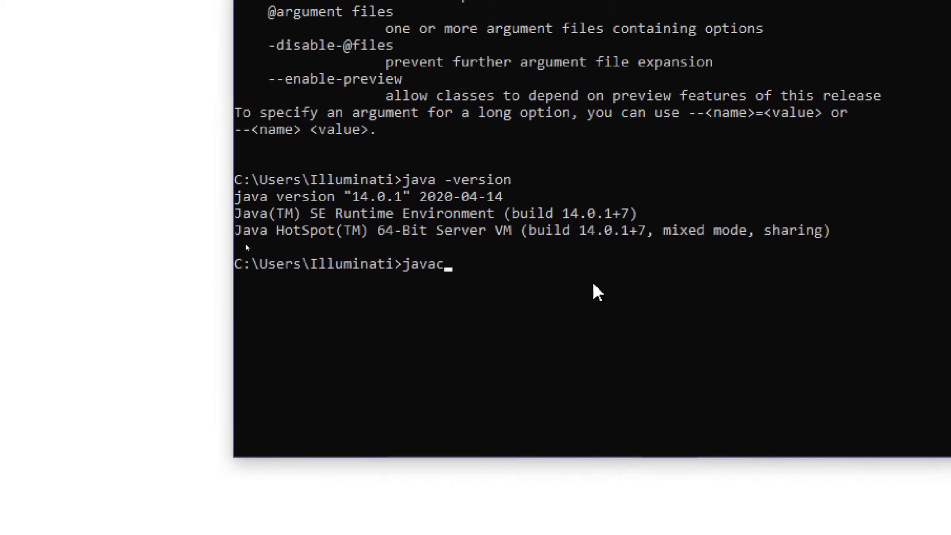
text(rsion)
key(Return)
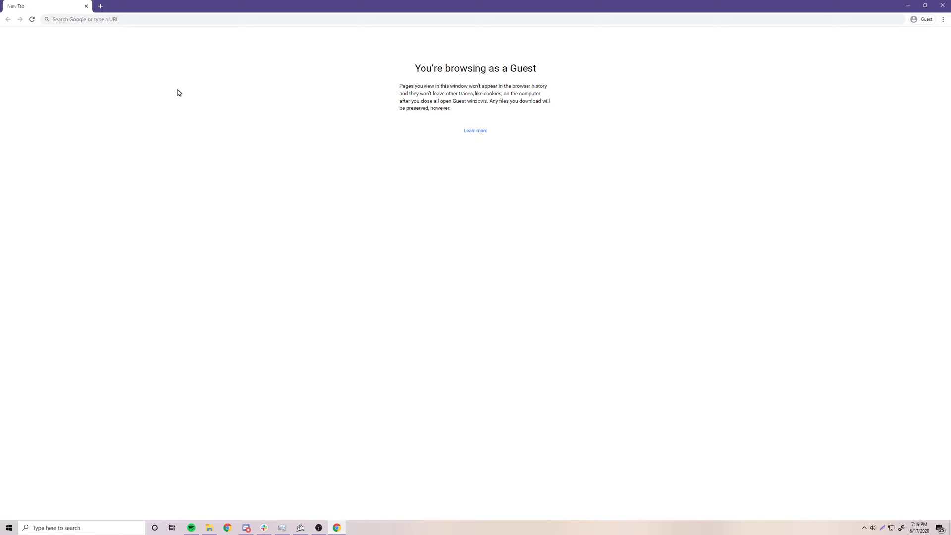
- Search the web for intellij in the browser and open the JetBrains IntelliJ IDEA page
click(101, 20)
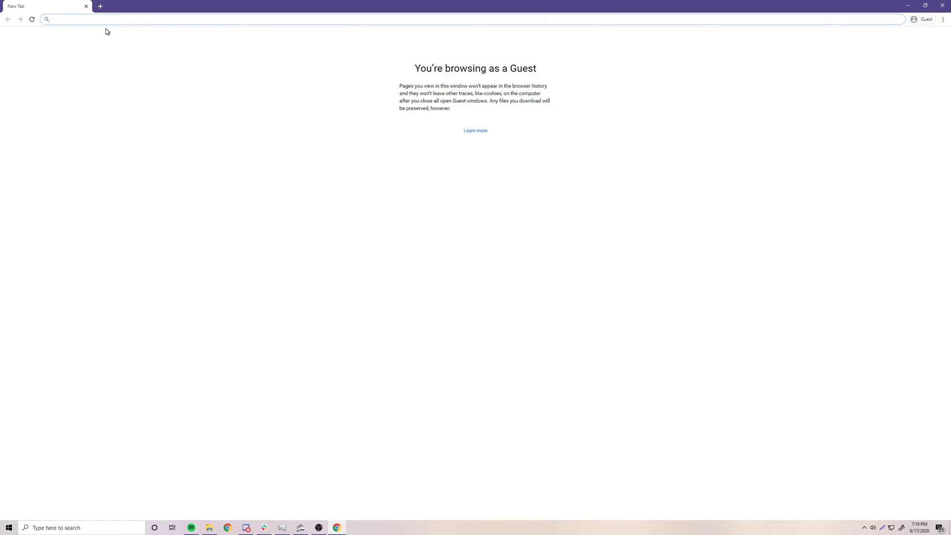
text(intell)
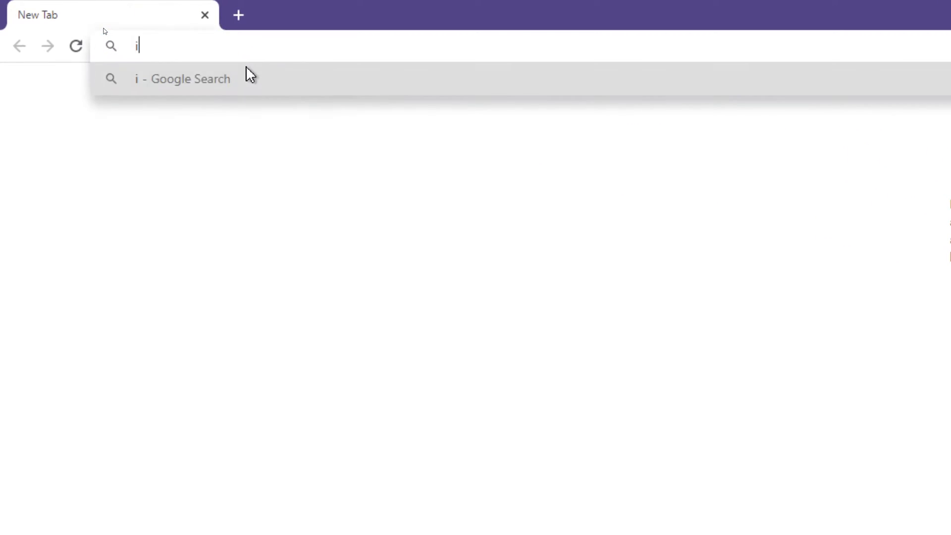
text(ij)
key(Return)
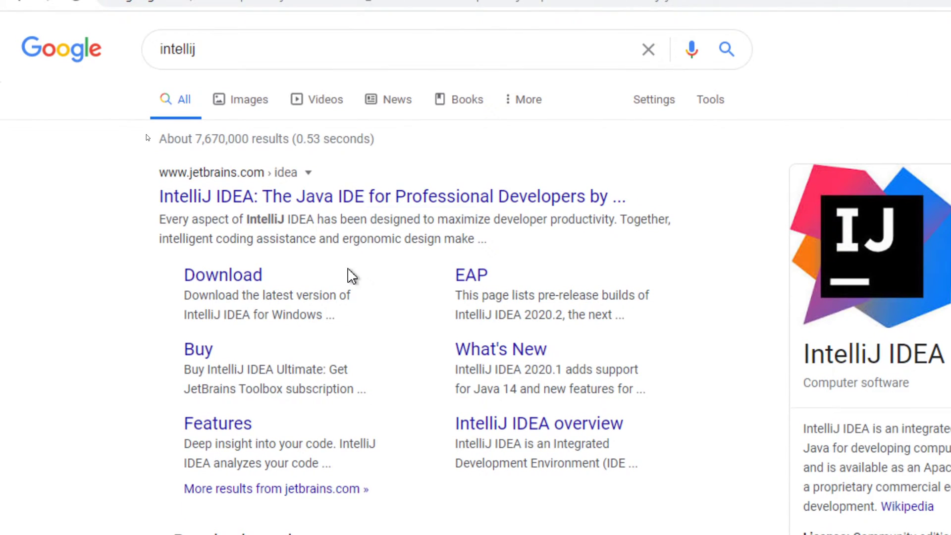
click(367, 198)
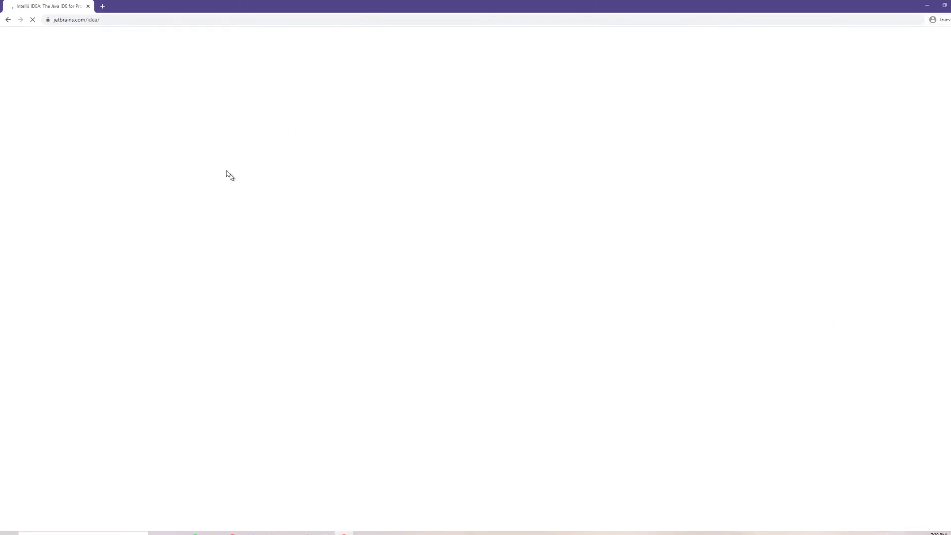
- Look through the IntelliJ IDEA product page and the JetBrains tools list, dismissing the cookie notice
scroll(309, 240, down, 4)
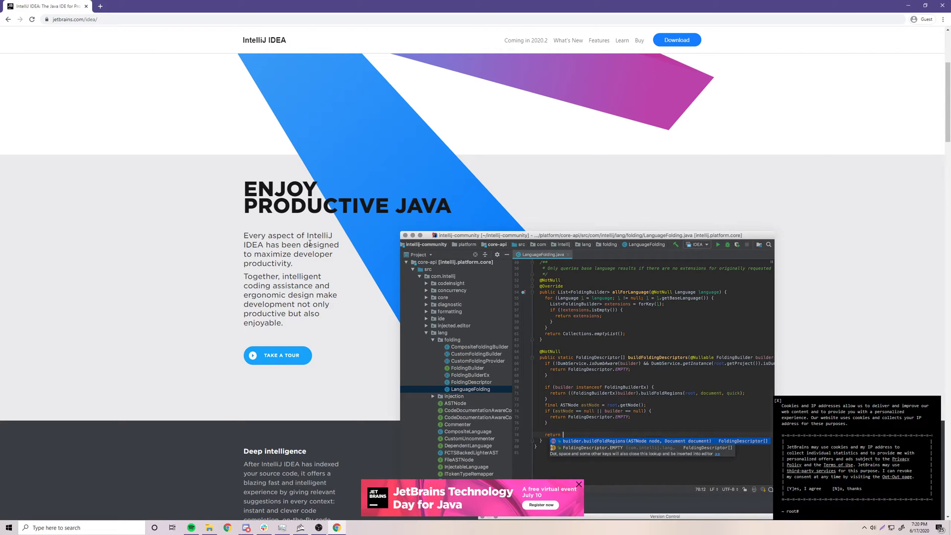
scroll(384, 278, down, 12)
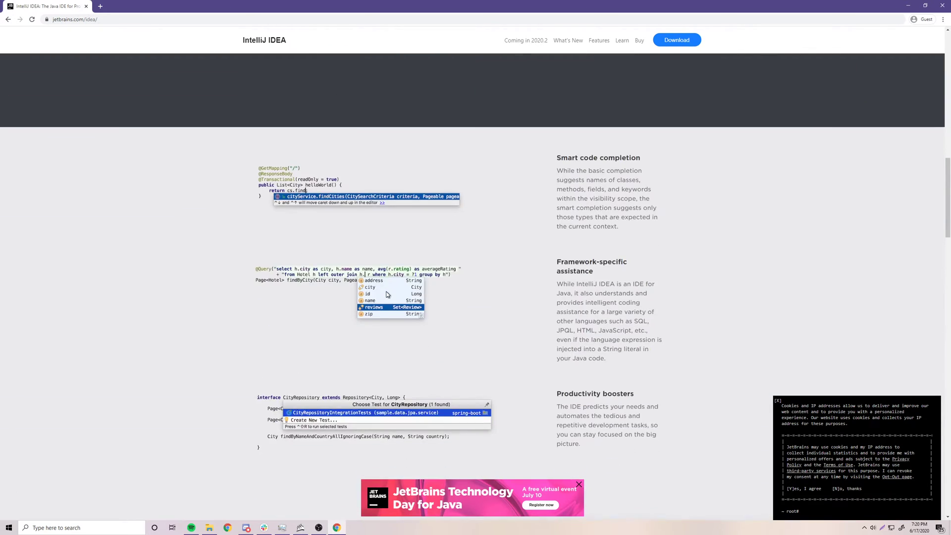
scroll(386, 292, up, 9)
scroll(387, 294, up, 7)
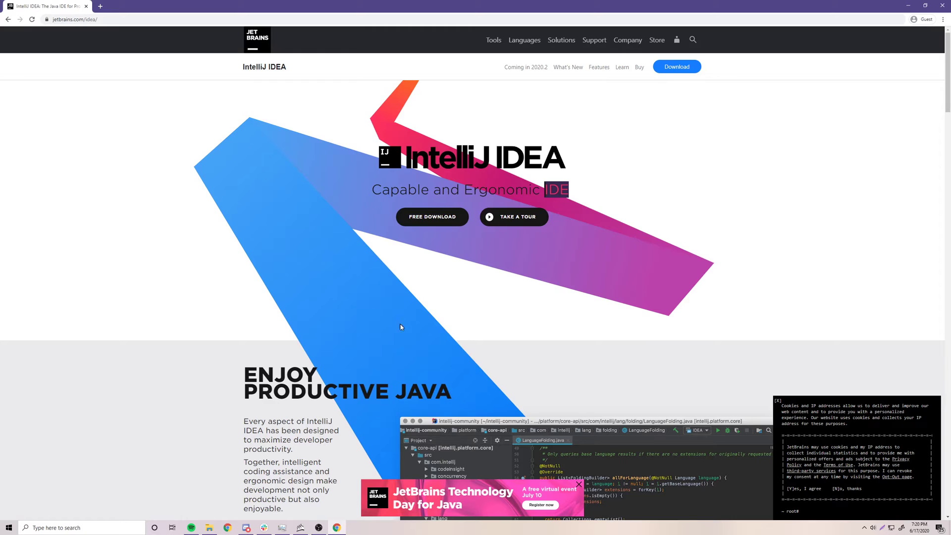
scroll(402, 327, down, 7)
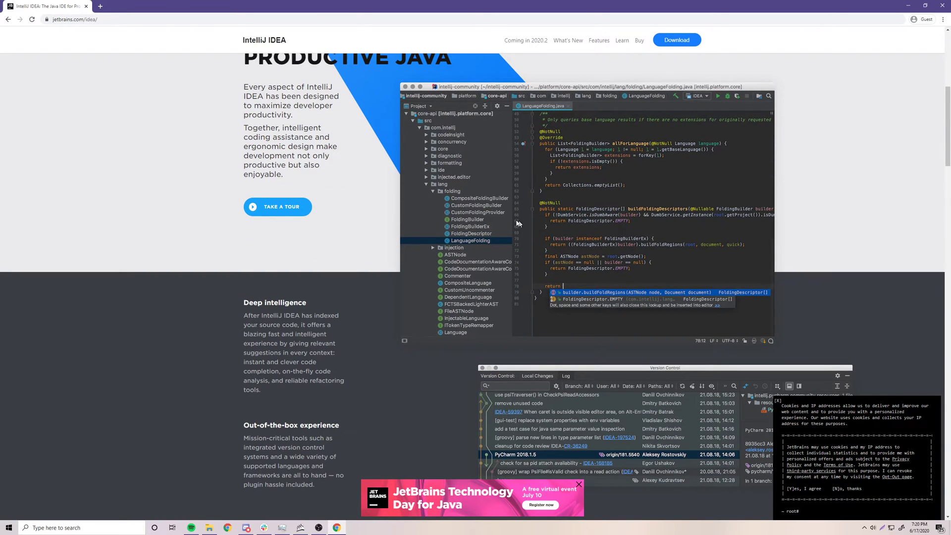
scroll(560, 255, up, 6)
click(778, 401)
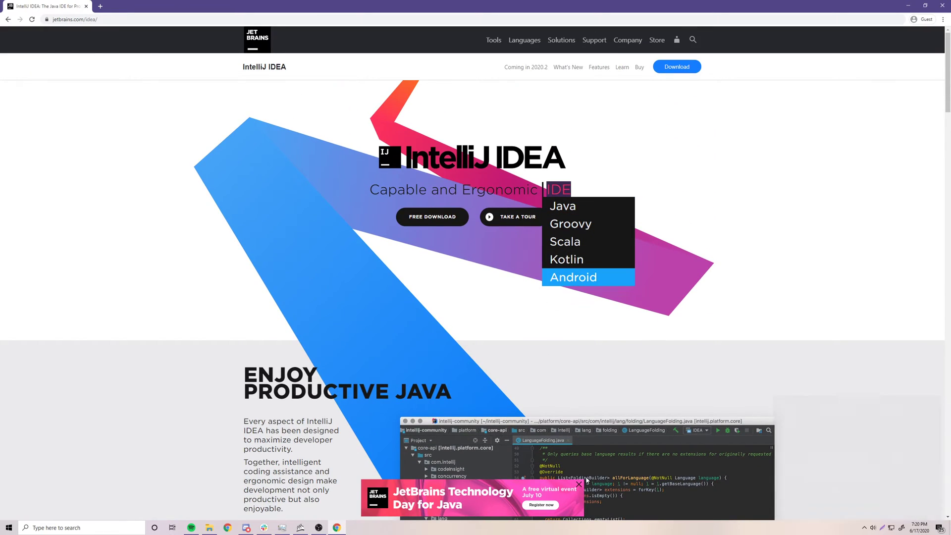
scroll(529, 297, down, 7)
scroll(529, 297, up, 7)
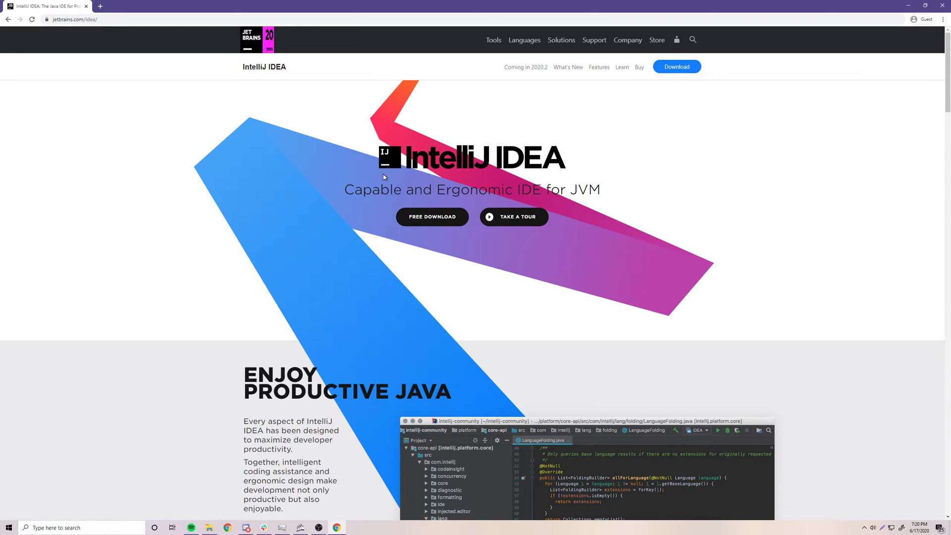
click(490, 41)
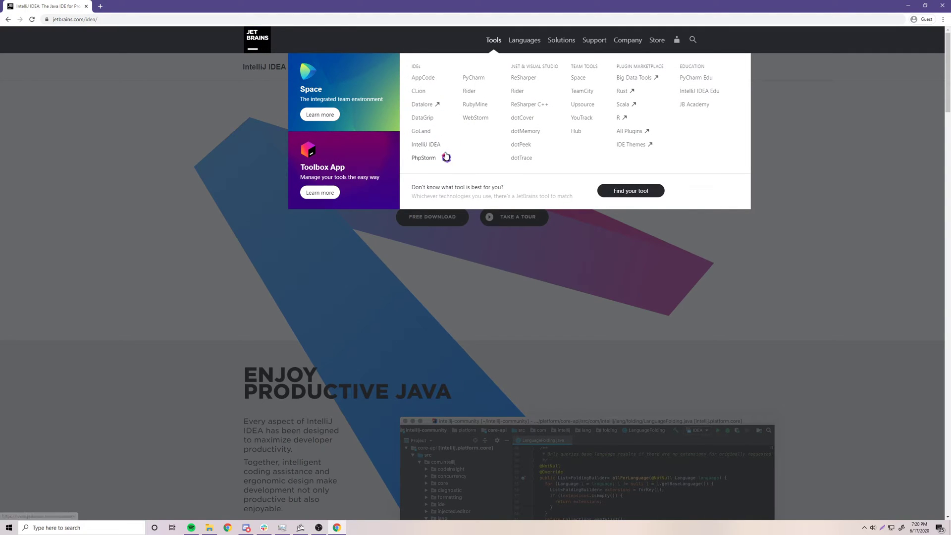
scroll(364, 278, down, 6)
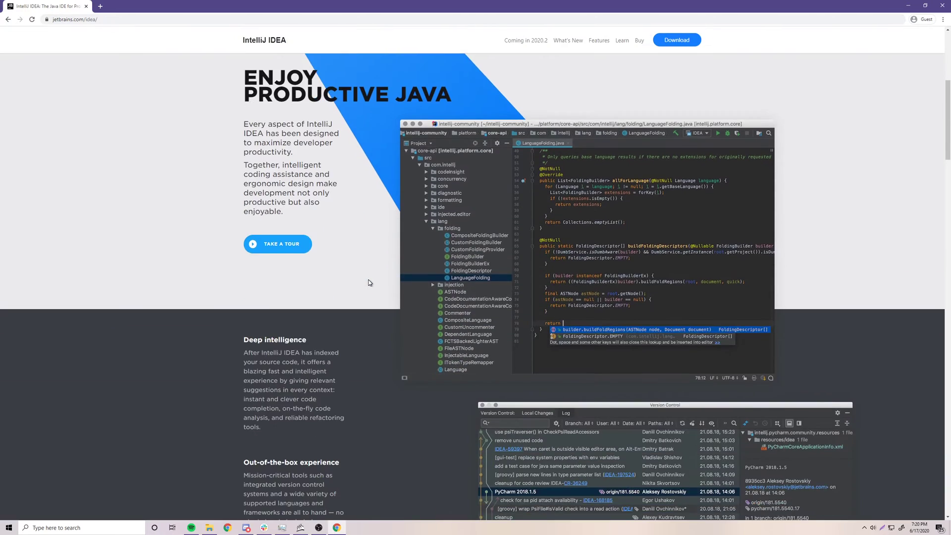
- Go to the free IntelliJ IDEA downloads and download the Community edition .exe installer for Windows
scroll(360, 282, up, 6)
click(431, 216)
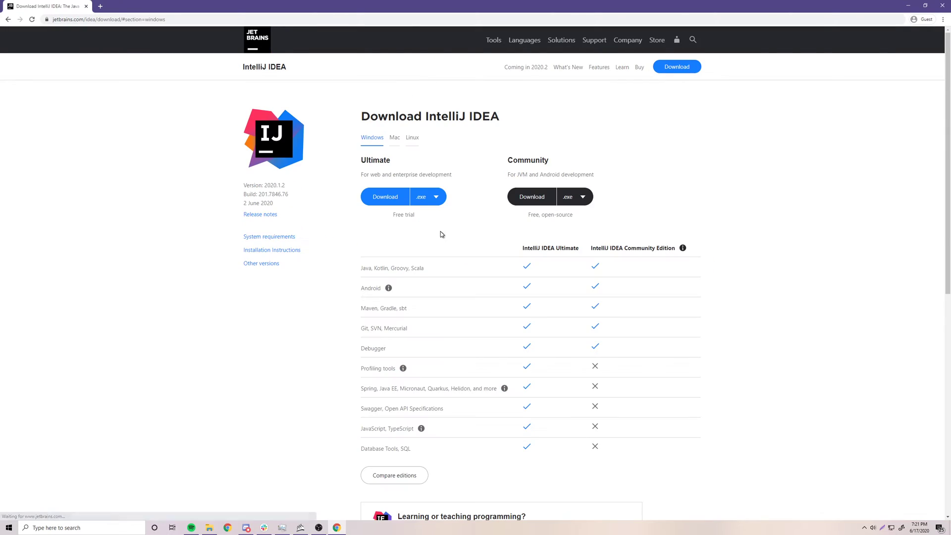
click(526, 198)
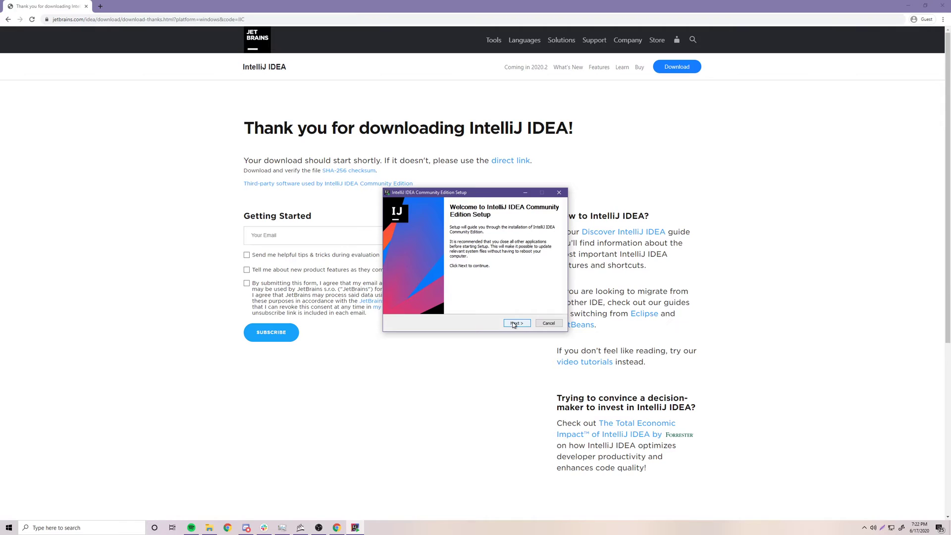
- Keep the default install folder and enable the 64-bit launcher shortcut, "Open Folder as Project" and the .java, .groovy, .kt and .kts associations
click(515, 323)
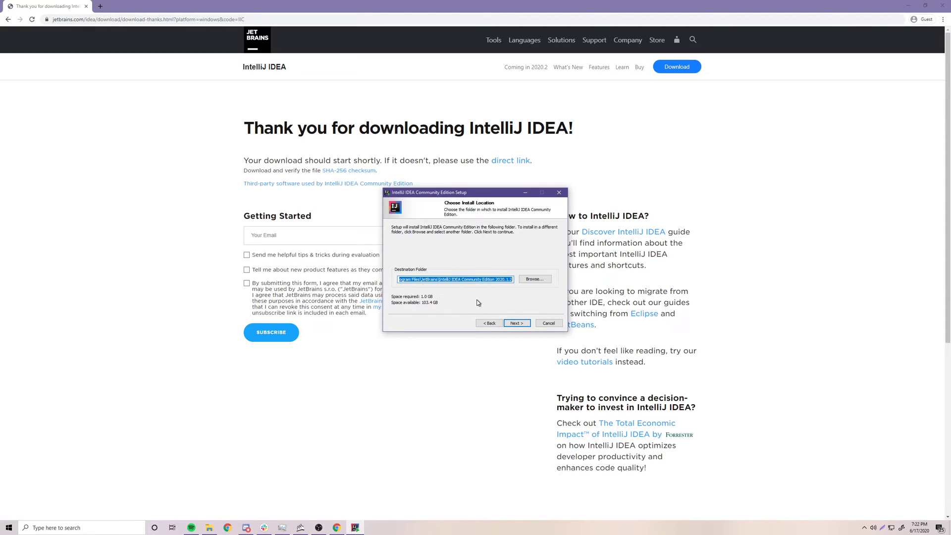
click(516, 325)
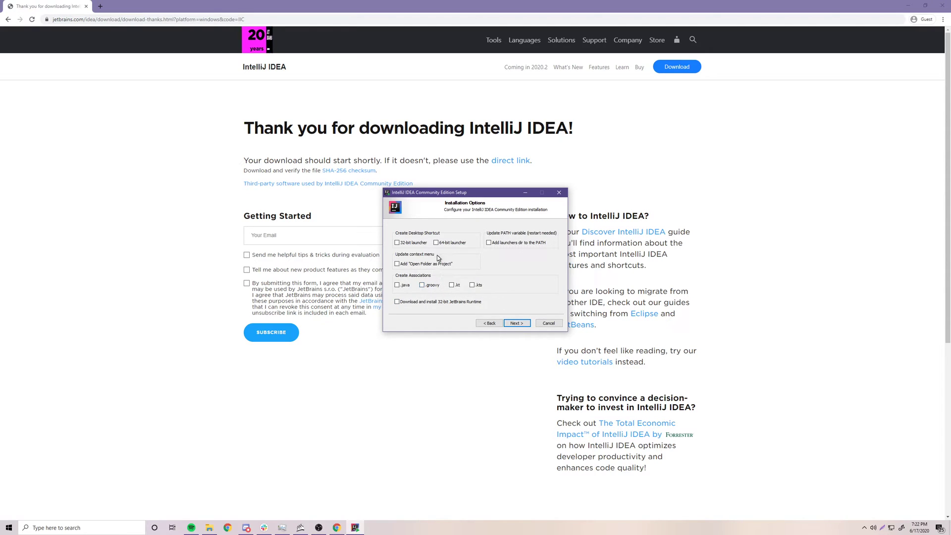
click(447, 243)
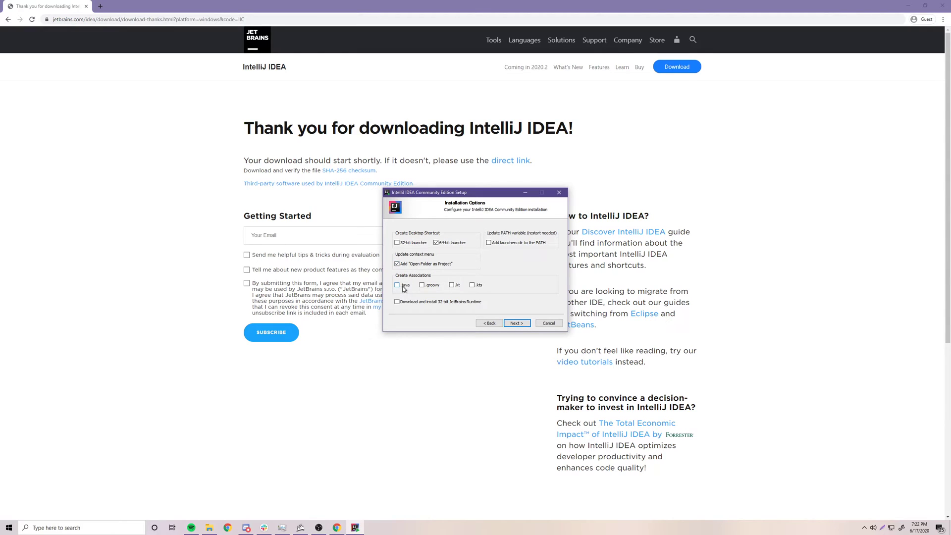
click(422, 285)
click(451, 285)
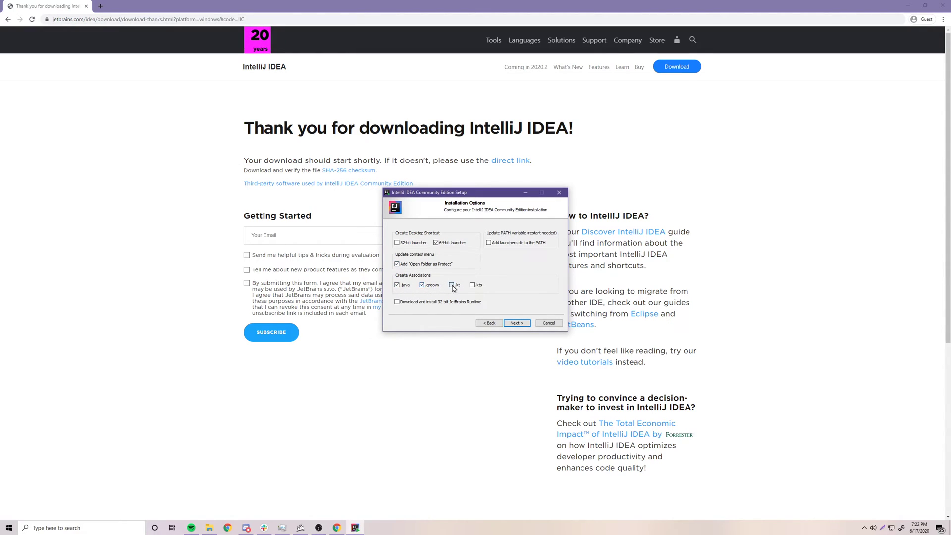
click(472, 286)
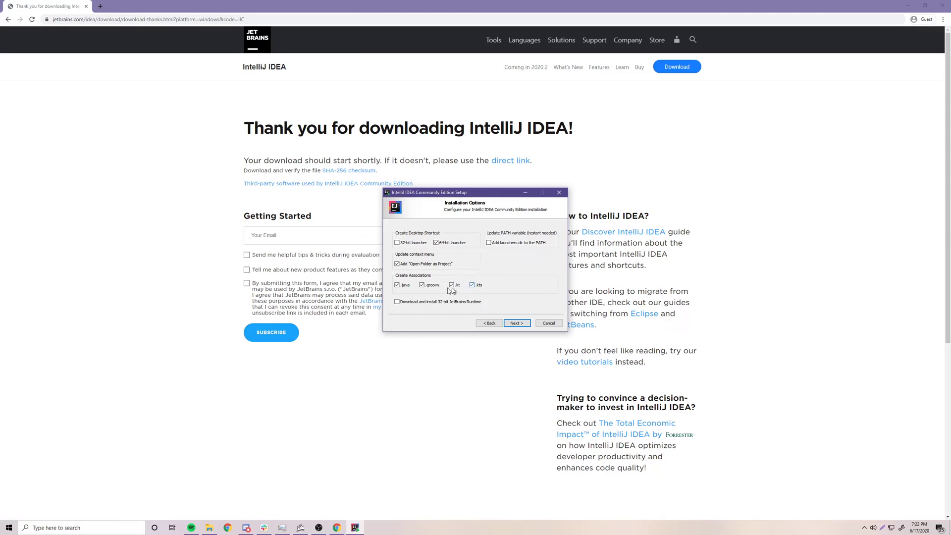
- Install IntelliJ IDEA Community Edition and finish the setup with the option to run it enabled
click(515, 323)
click(516, 323)
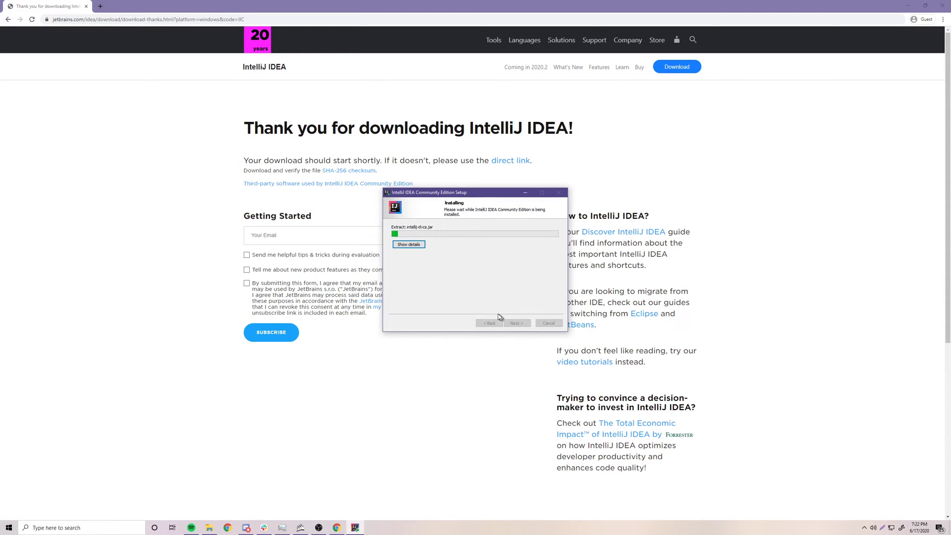
click(408, 244)
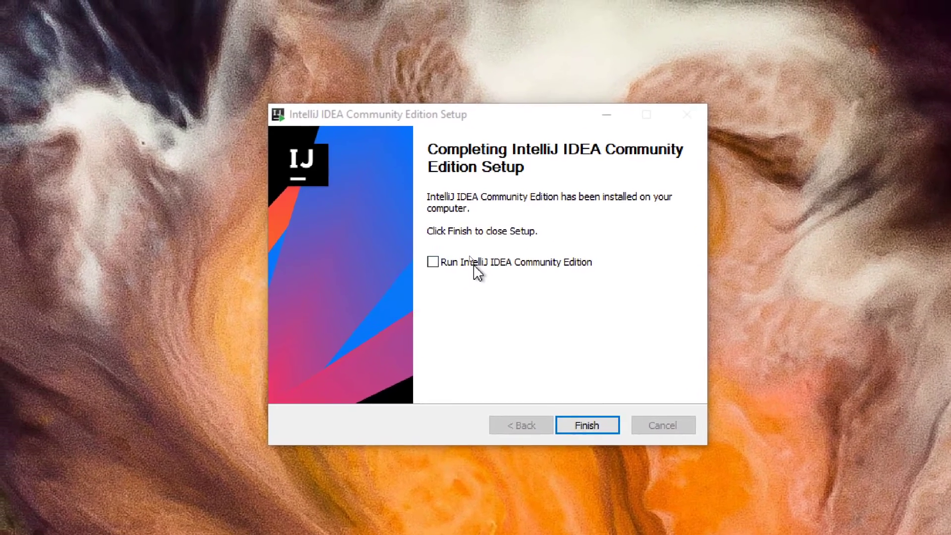
click(404, 219)
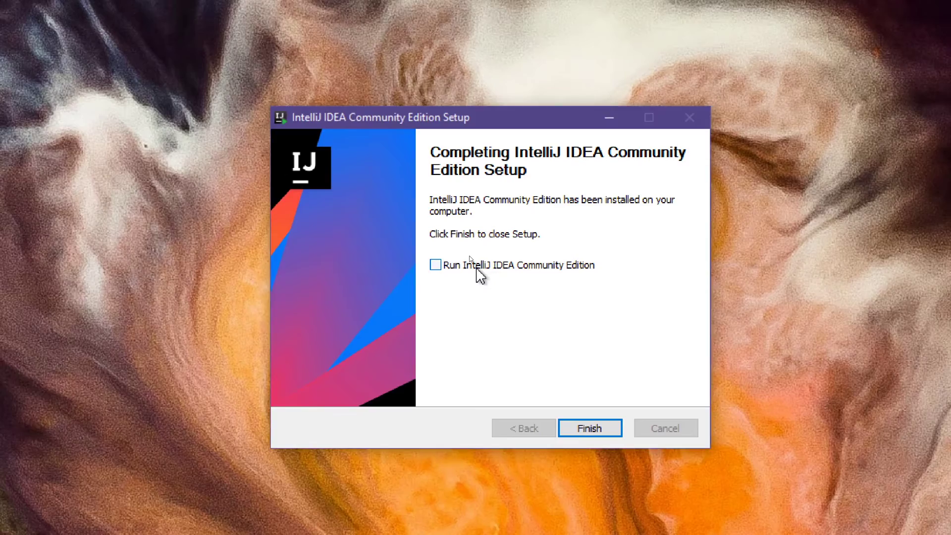
click(476, 268)
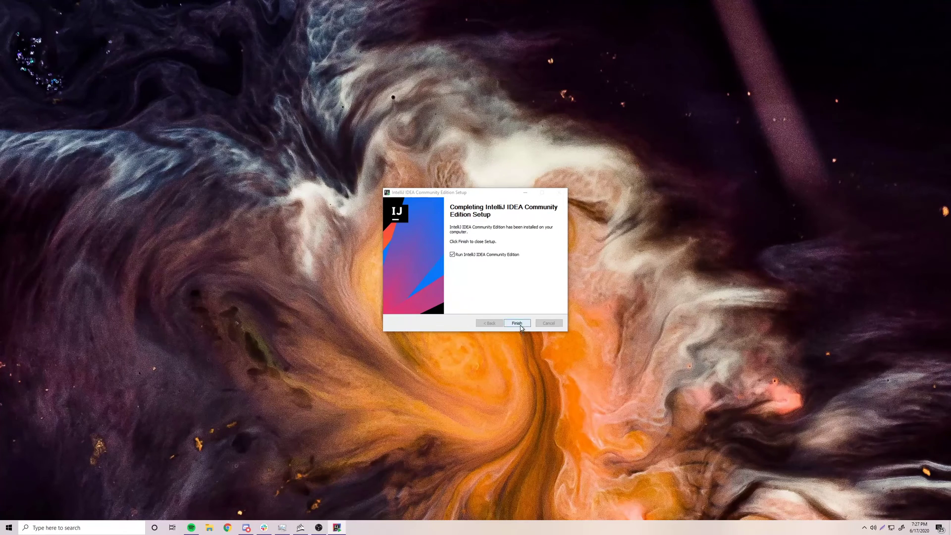
click(473, 272)
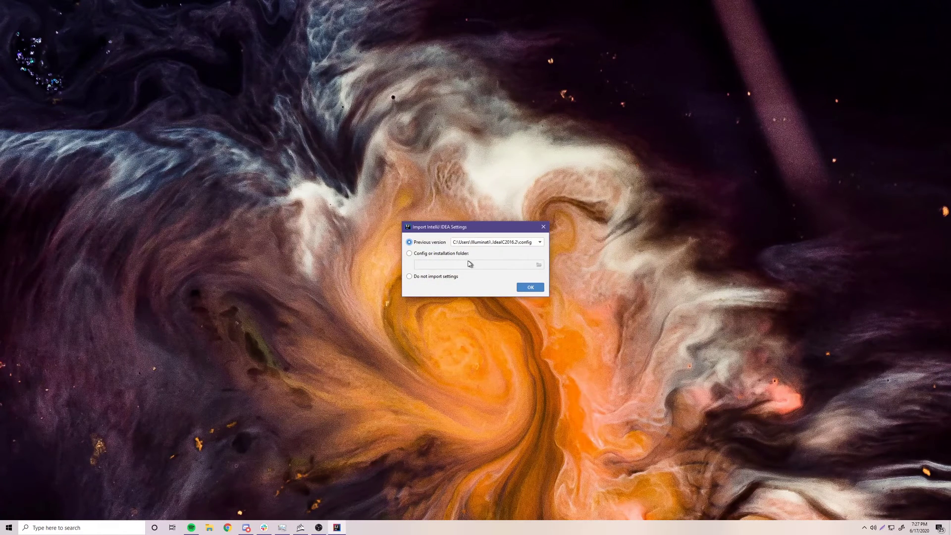
- Choose not to import settings, then compare the Darcula and Light UI themes and continue with Light
click(433, 277)
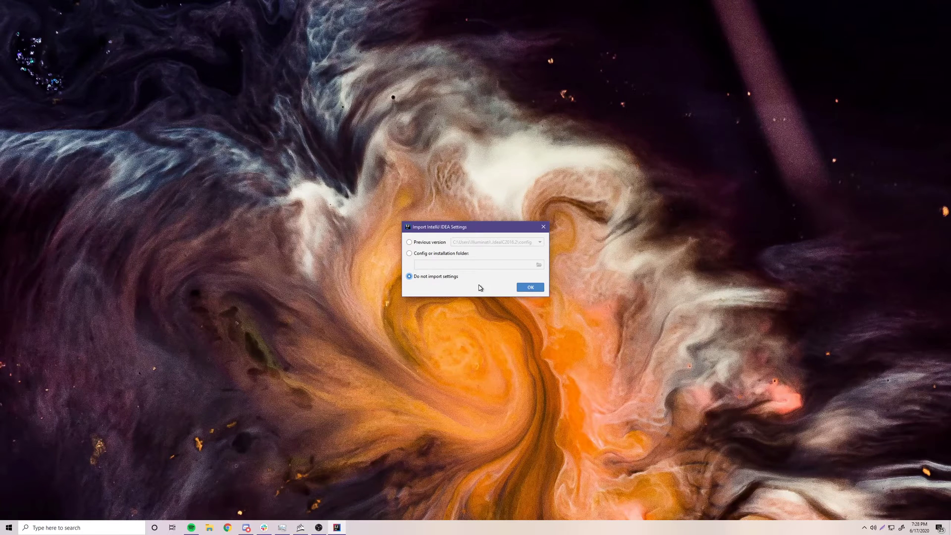
click(525, 288)
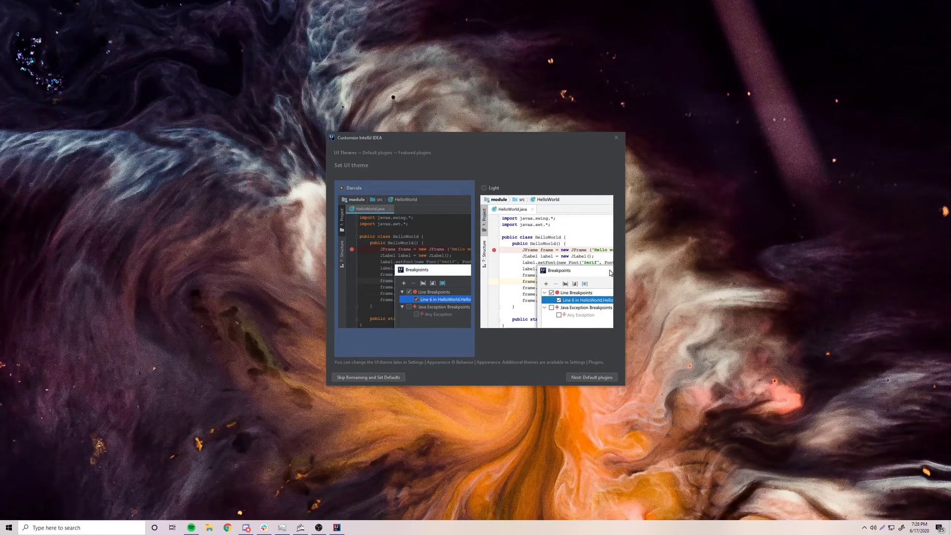
click(538, 261)
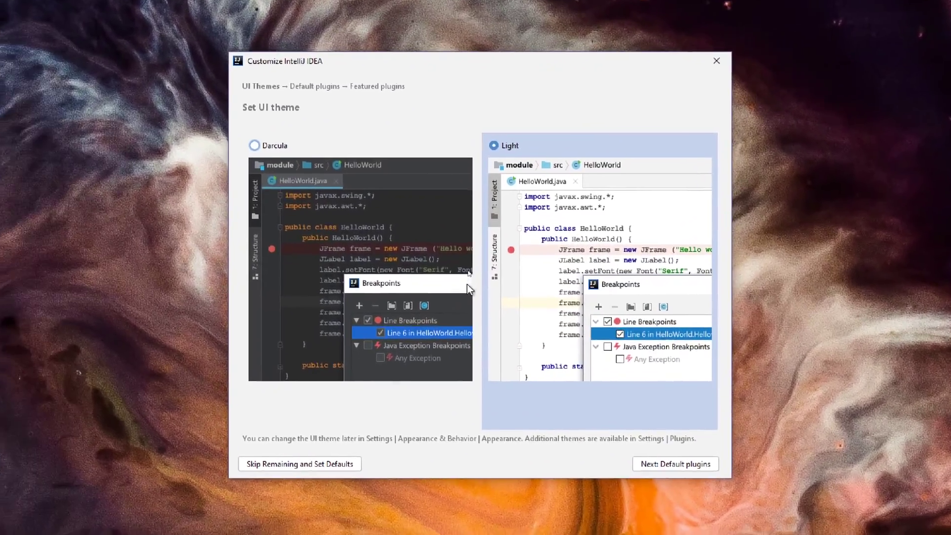
click(395, 282)
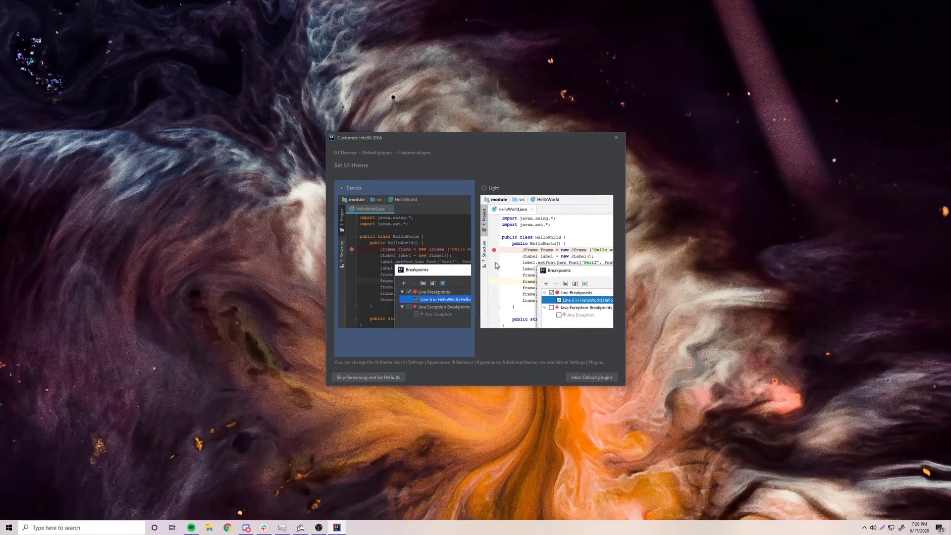
click(542, 258)
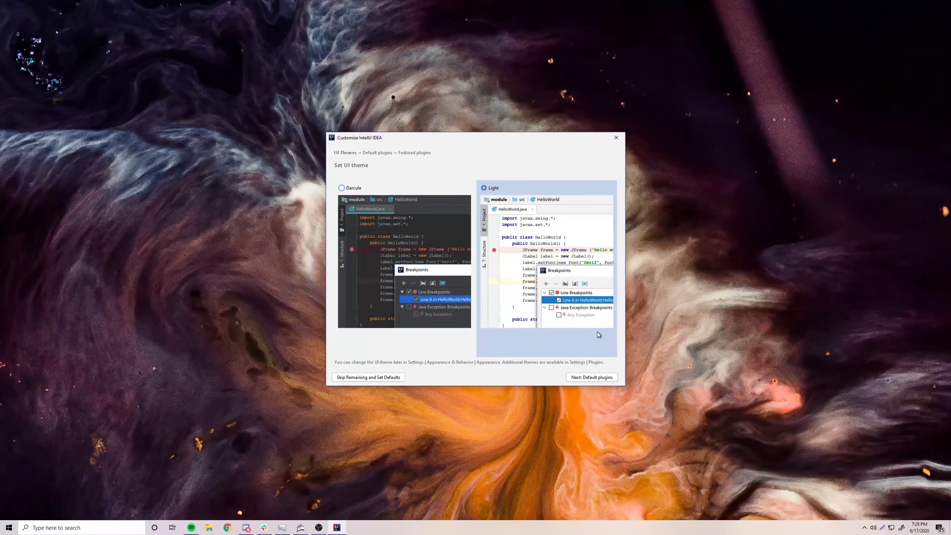
click(593, 378)
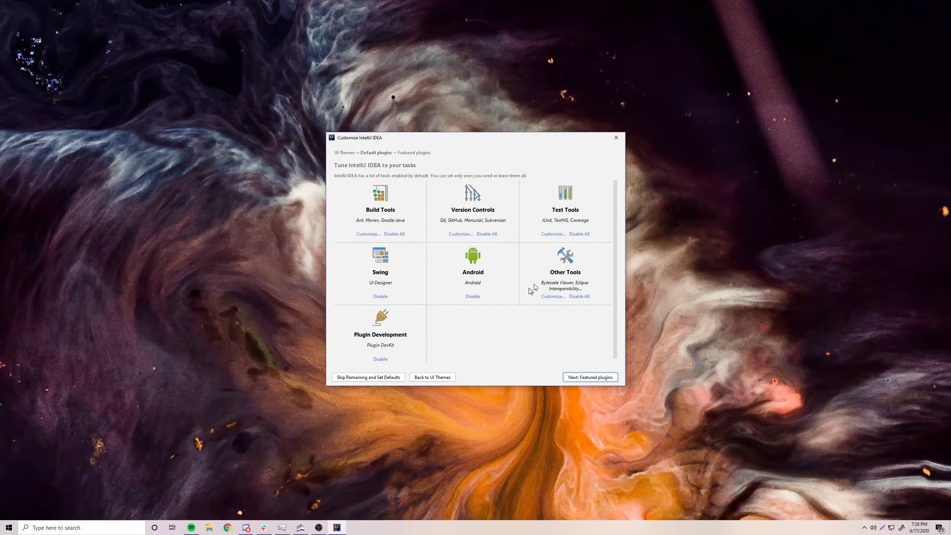
- Keep the default plugins, skip the featured plugins and start using IntelliJ IDEA
click(593, 378)
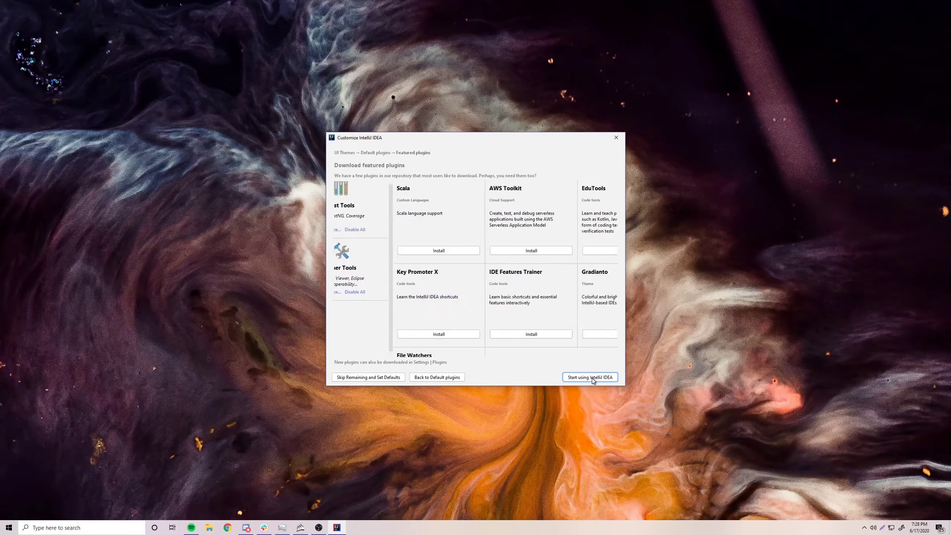
scroll(568, 282, down, 3)
scroll(568, 285, up, 3)
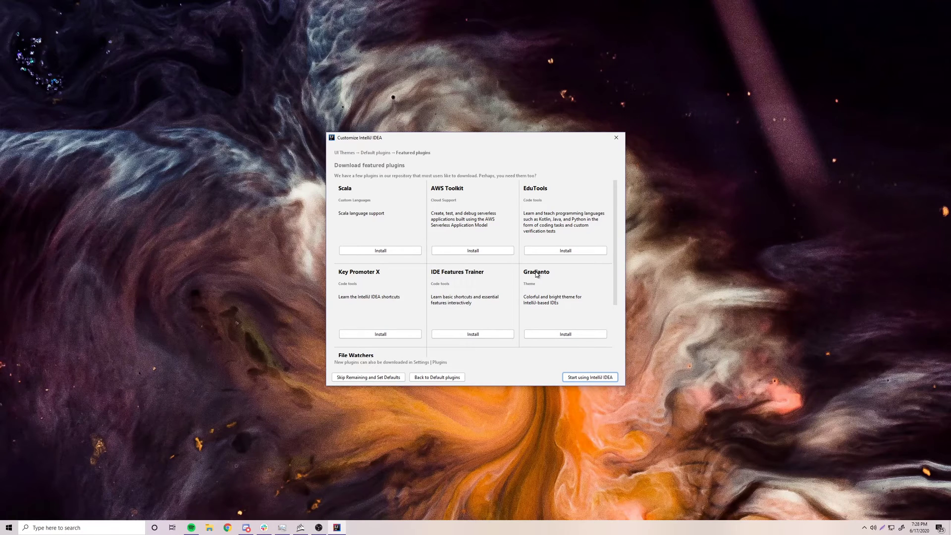
click(588, 378)
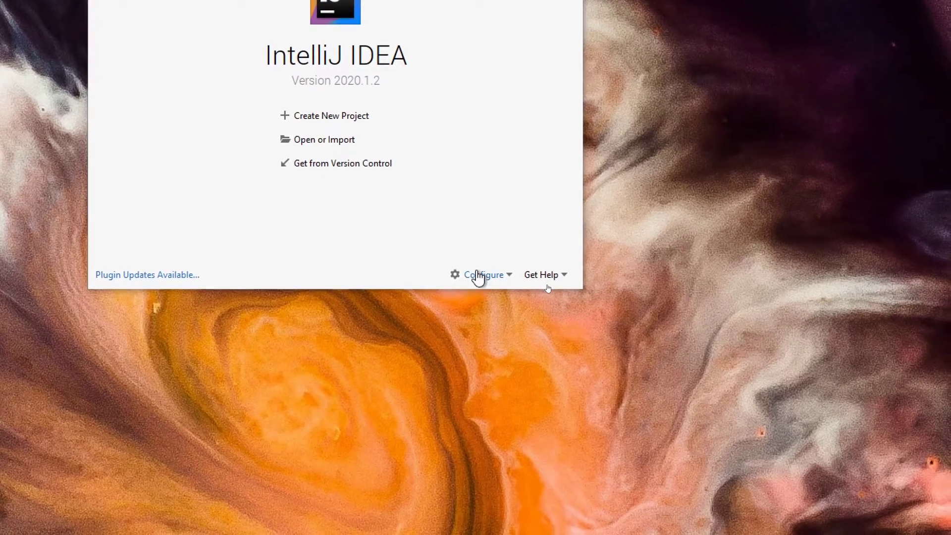
- Open the project structure for new projects and set the Project SDK to 14 (java version "14.0.1")
click(484, 307)
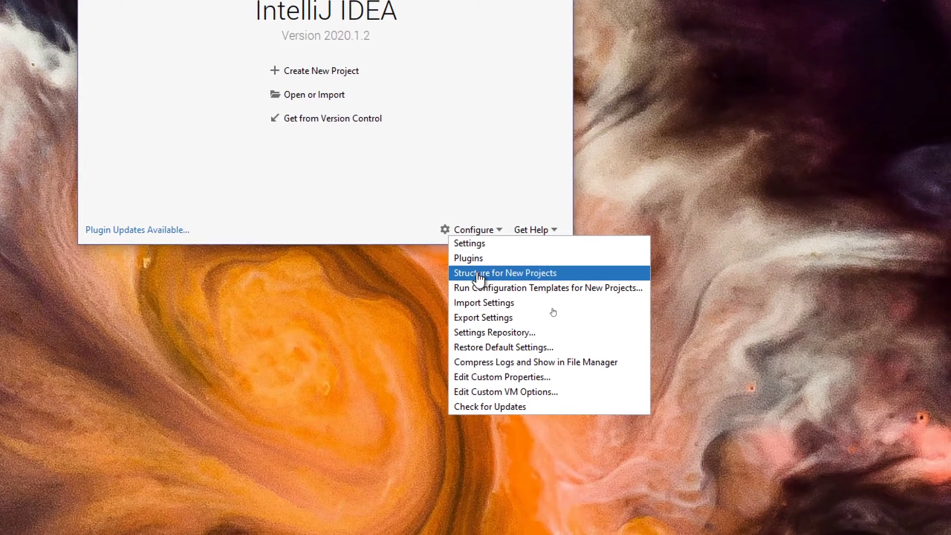
click(490, 316)
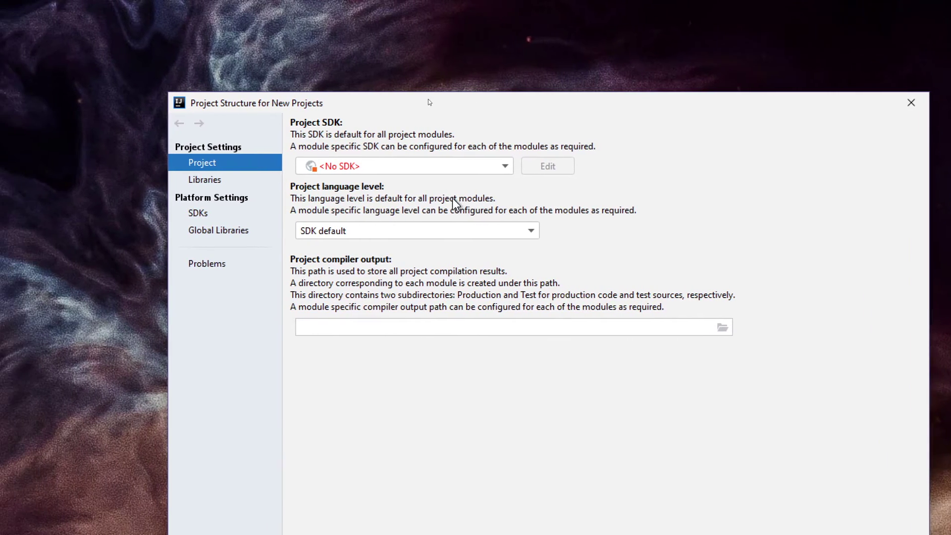
click(564, 172)
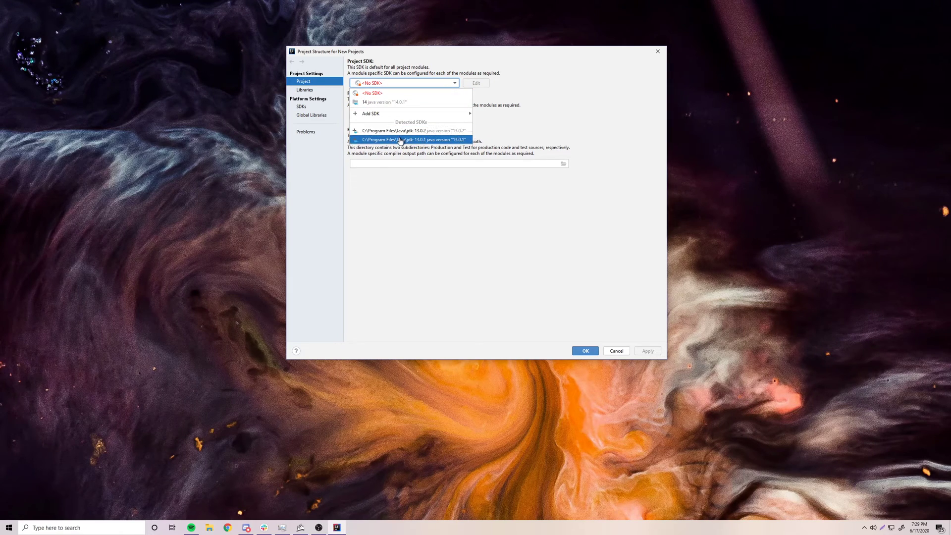
click(380, 104)
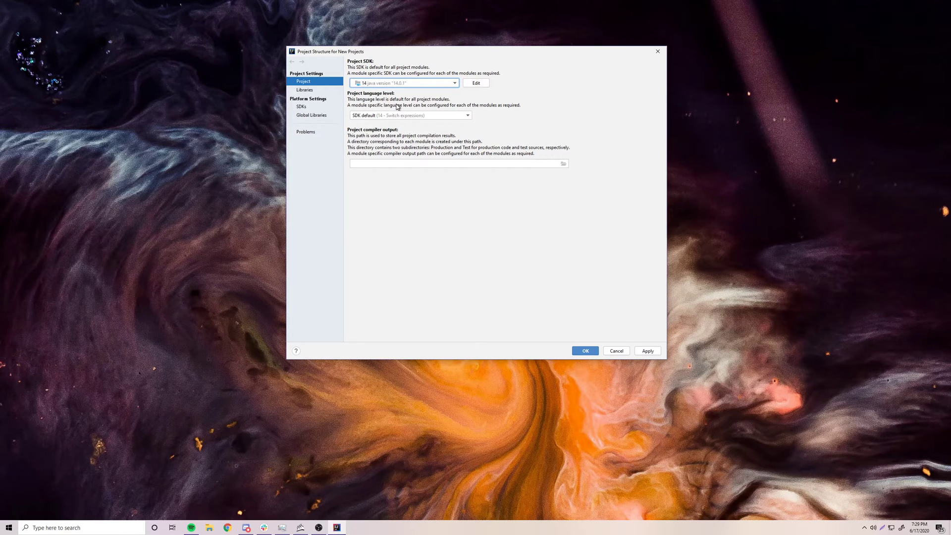
- Add a JDK to the Project SDK choices using the home directory C:\Program Files\Java\jdk-14.0.1
click(454, 82)
mouse_move(436, 116)
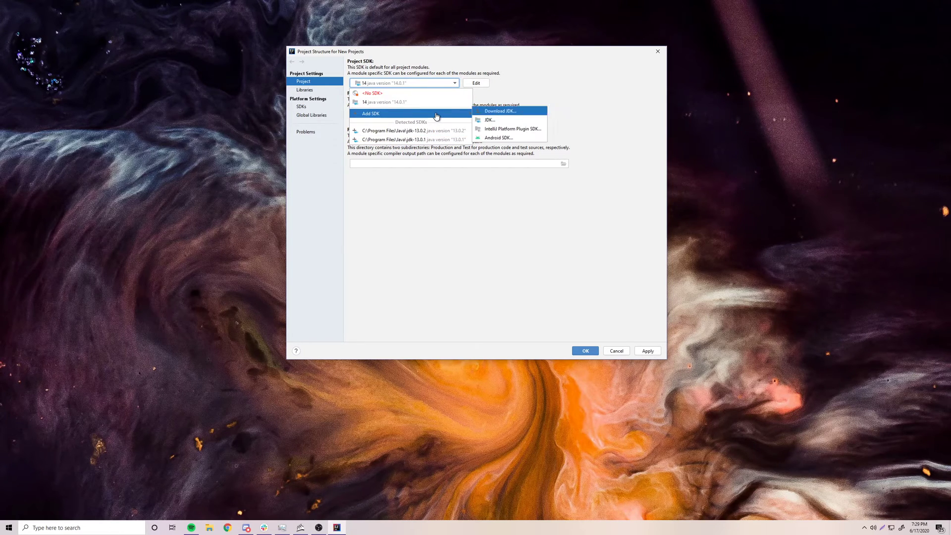
click(490, 120)
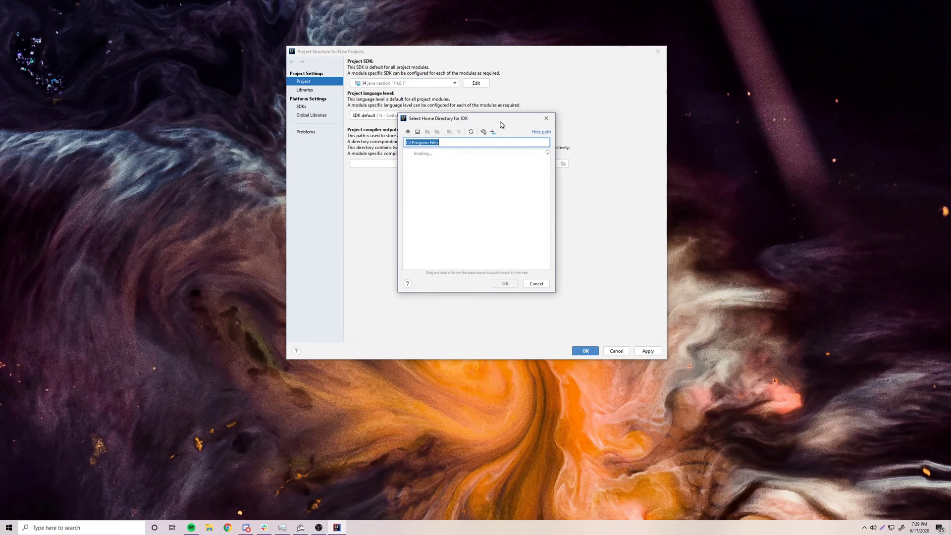
scroll(436, 247, down, 2)
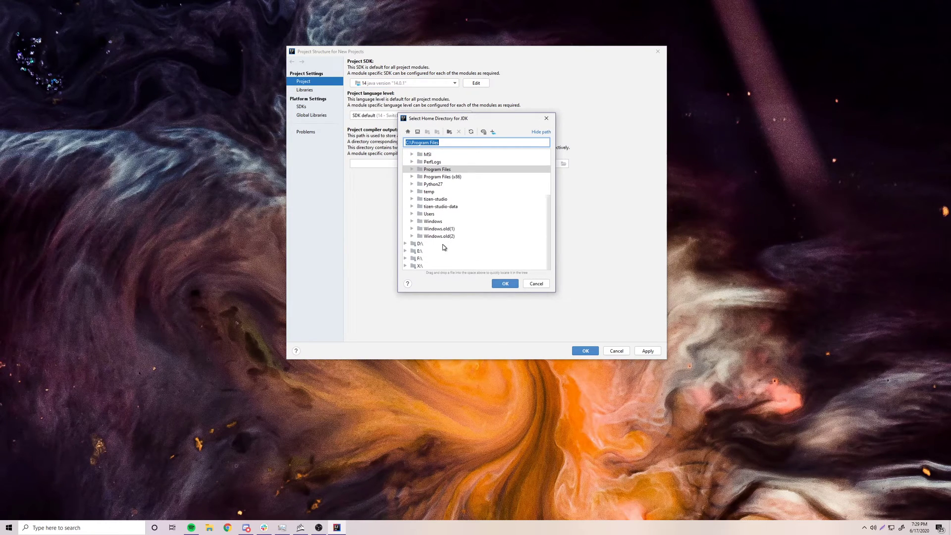
scroll(443, 247, up, 1)
click(412, 191)
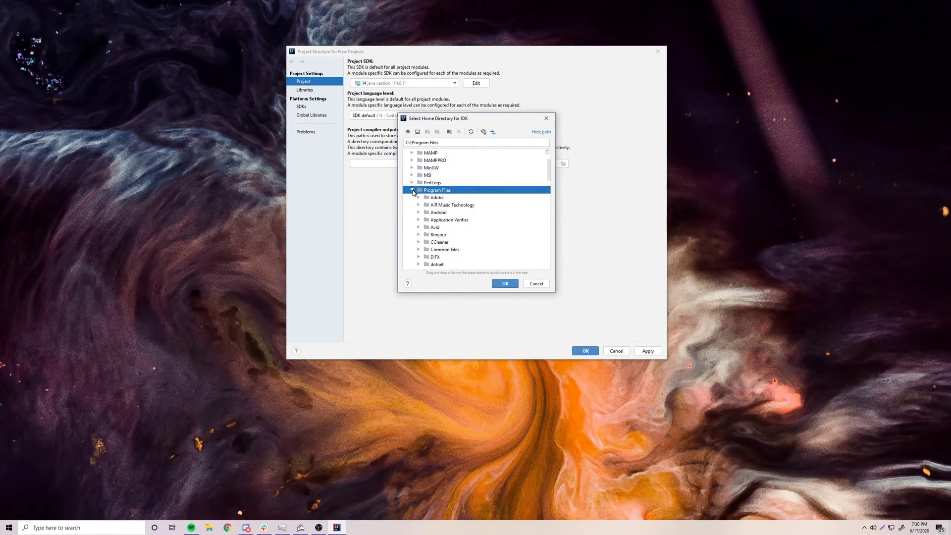
scroll(420, 238, down, 4)
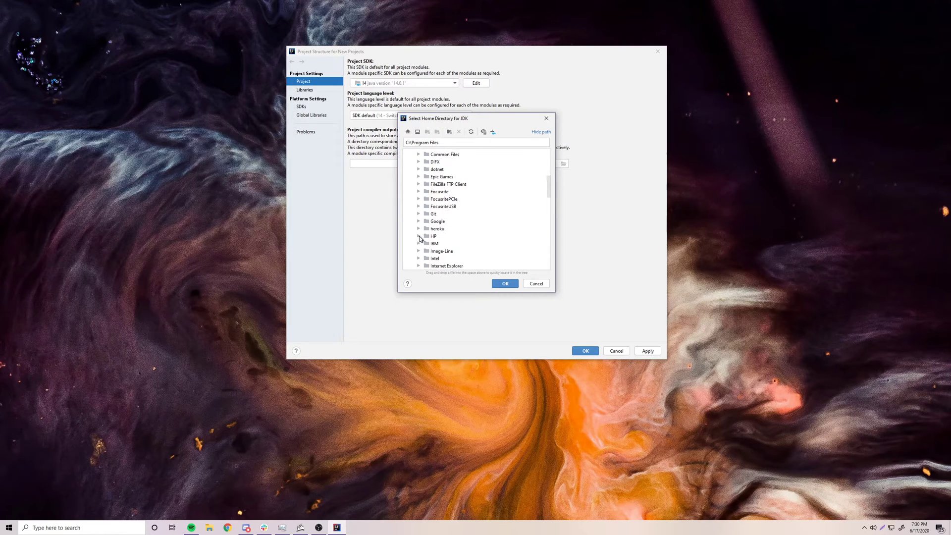
scroll(420, 238, down, 3)
click(419, 213)
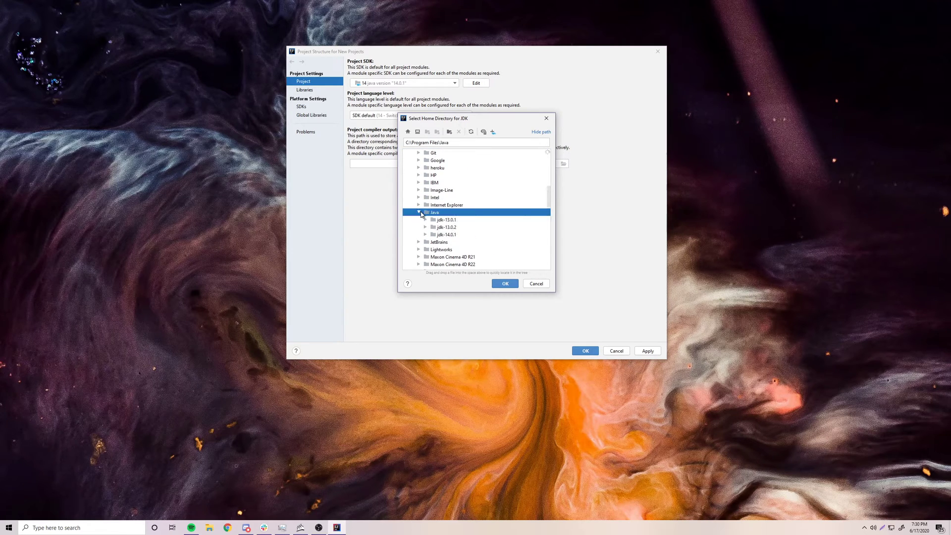
click(470, 236)
click(499, 281)
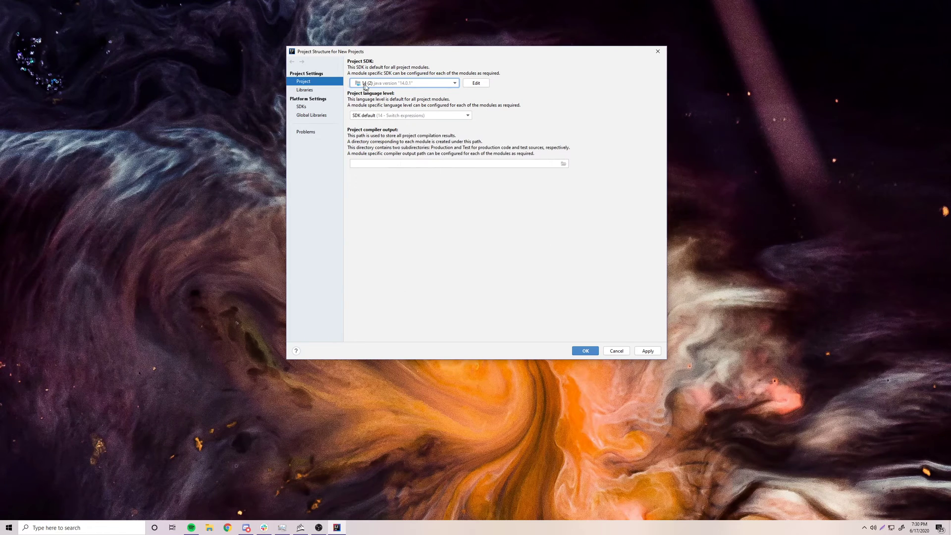
- Switch the Project SDK to the original 14 entry instead of 14 (2) and apply the default project structure
click(391, 84)
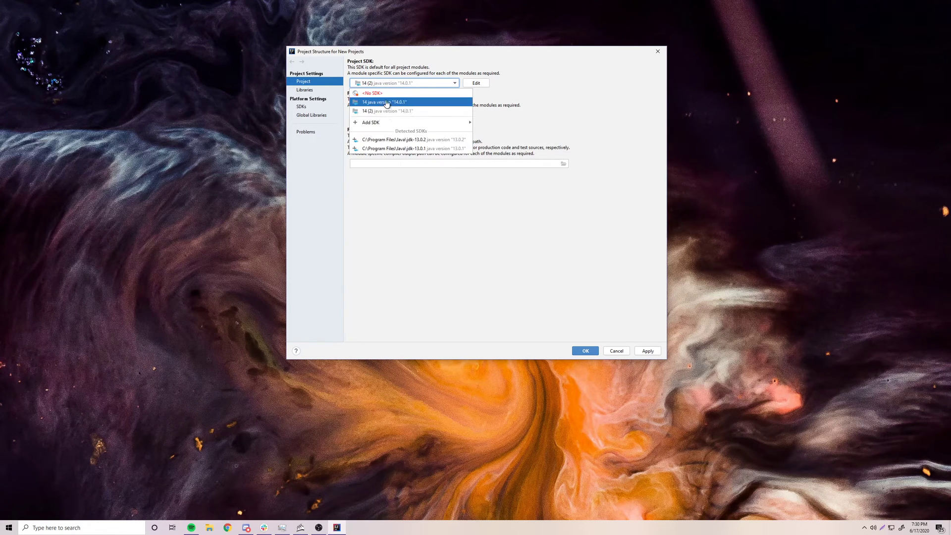
click(386, 102)
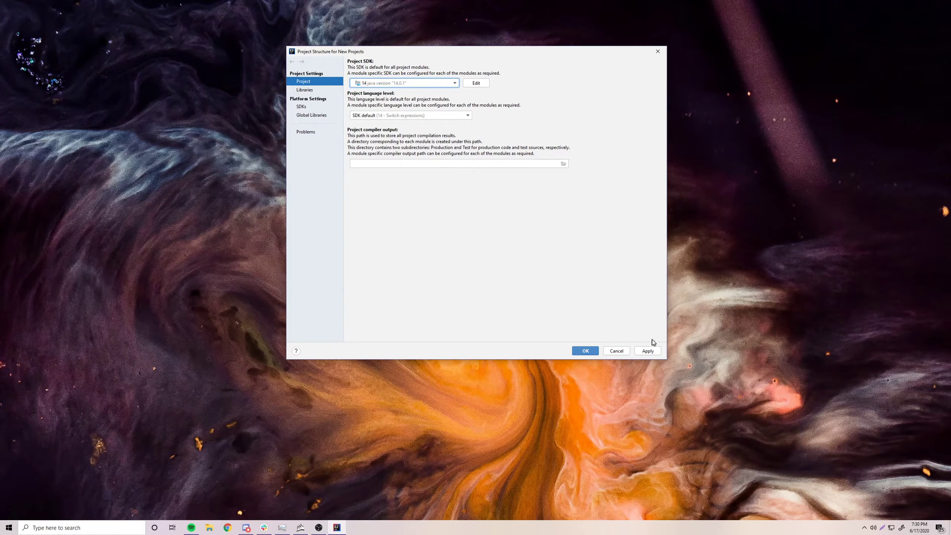
click(648, 354)
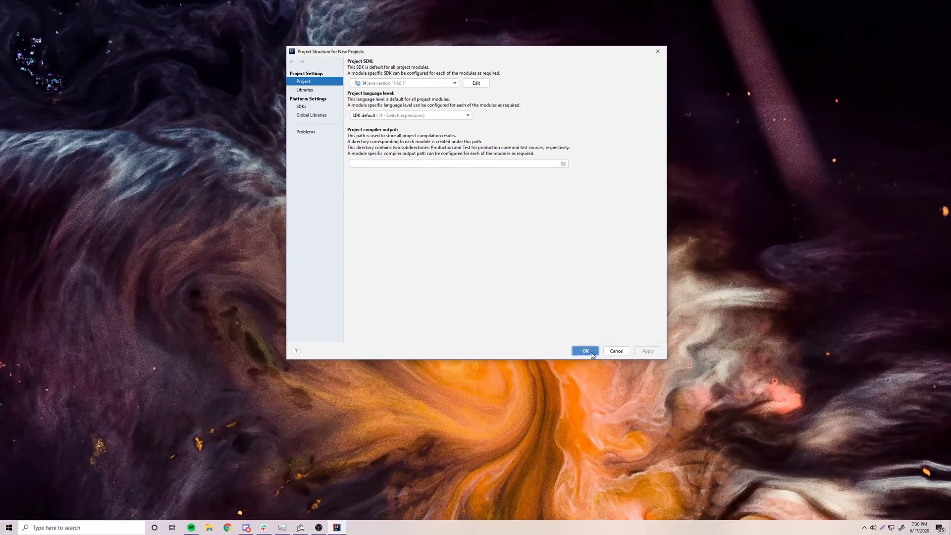
click(585, 351)
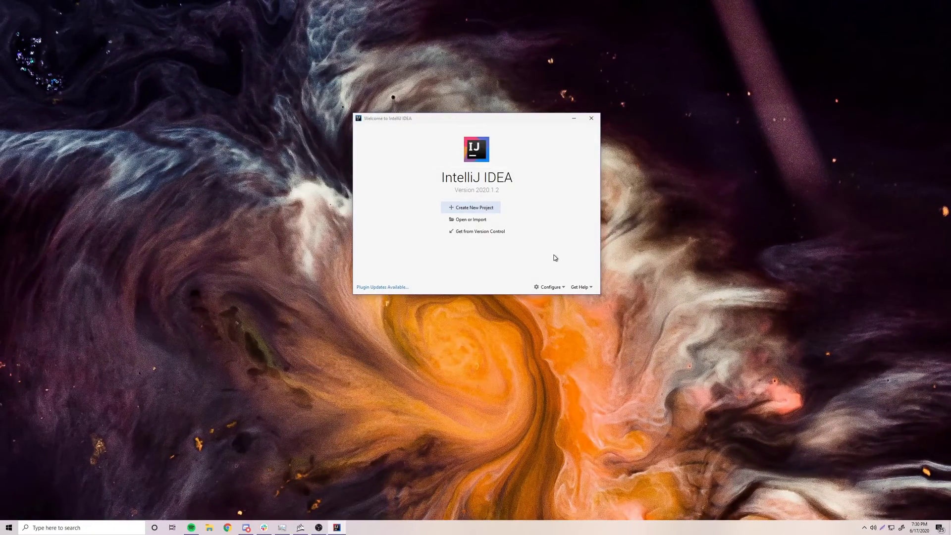
- Start a new Java project with Project SDK 14 (java version "14.0.1"), based on the Command Line App template
click(474, 208)
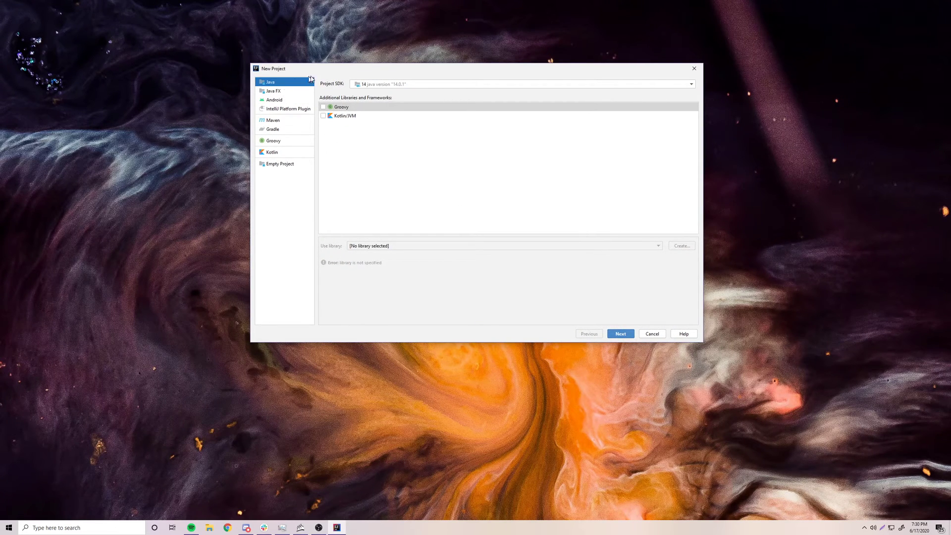
click(376, 84)
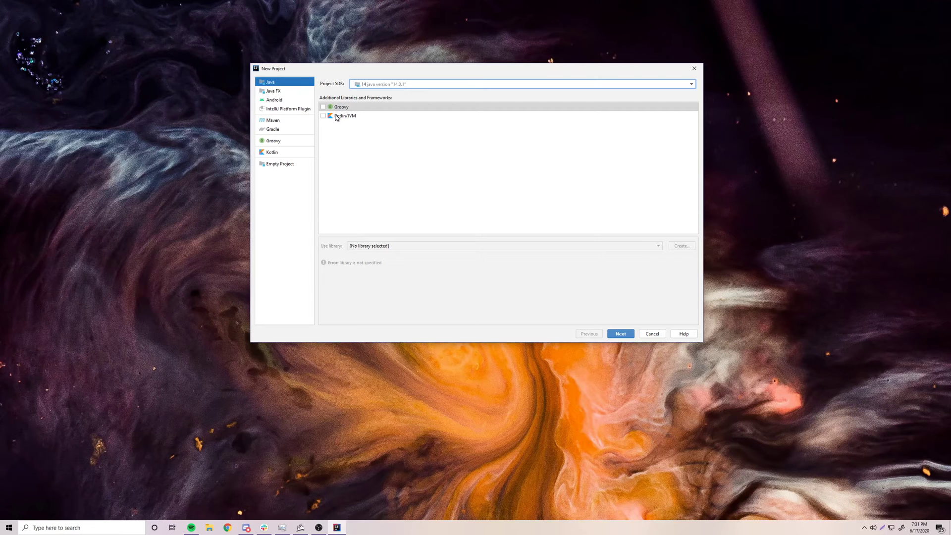
click(618, 336)
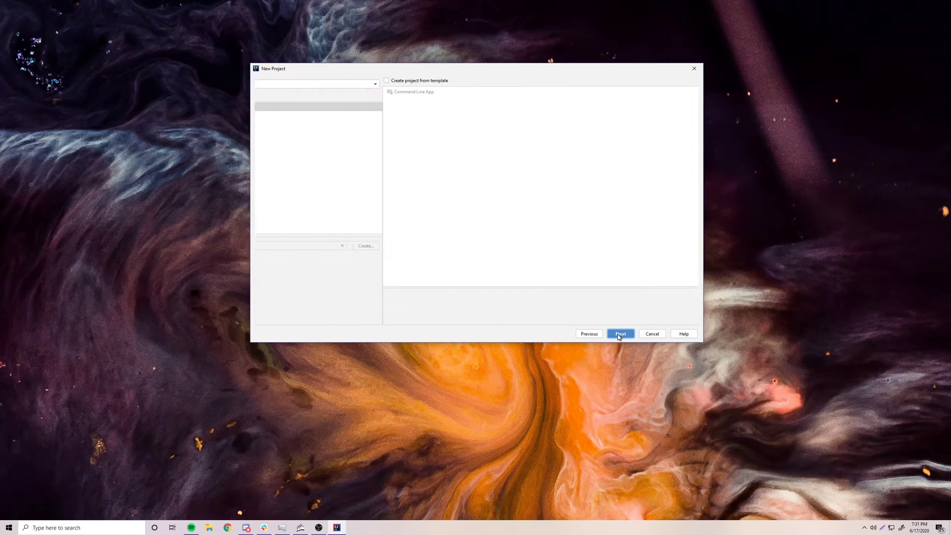
click(286, 82)
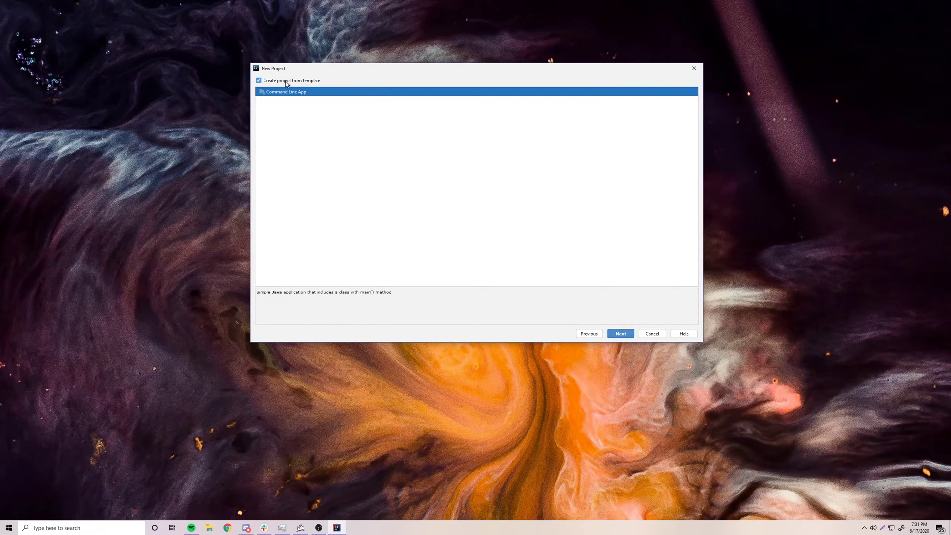
click(628, 332)
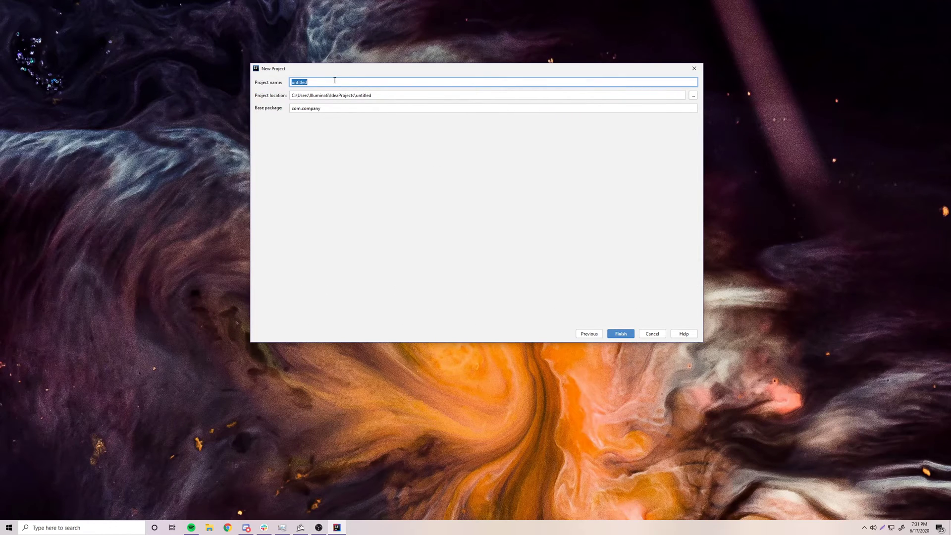
- Name the project TestProject and create it, overwriting the existing project and module files
text(TestProject)
click(619, 335)
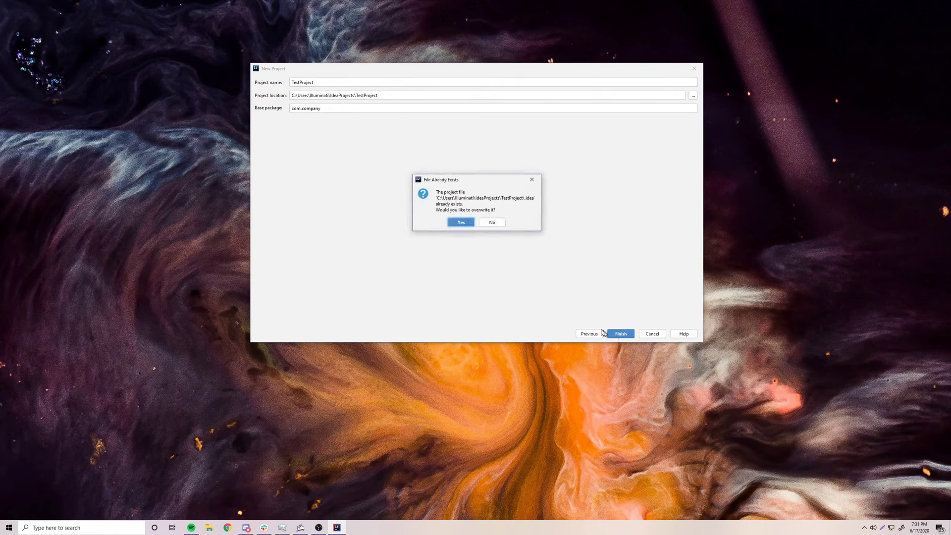
click(455, 223)
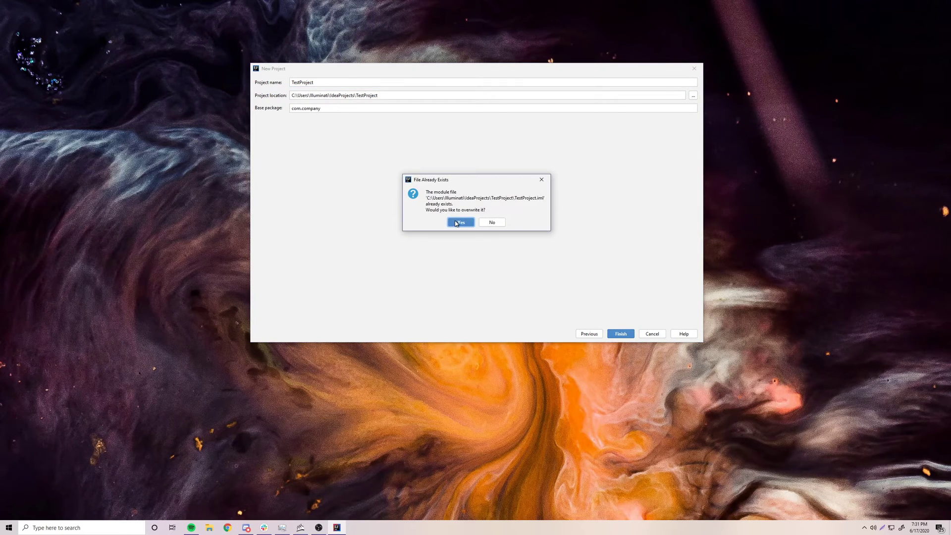
click(456, 223)
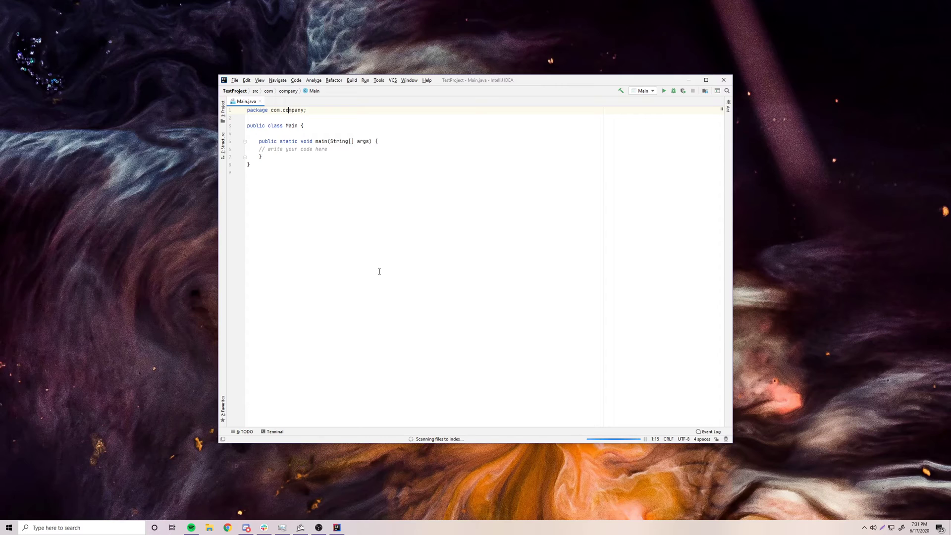
- Close the Tip of the Day and leave the generated code in Main.java unselected
click(261, 141)
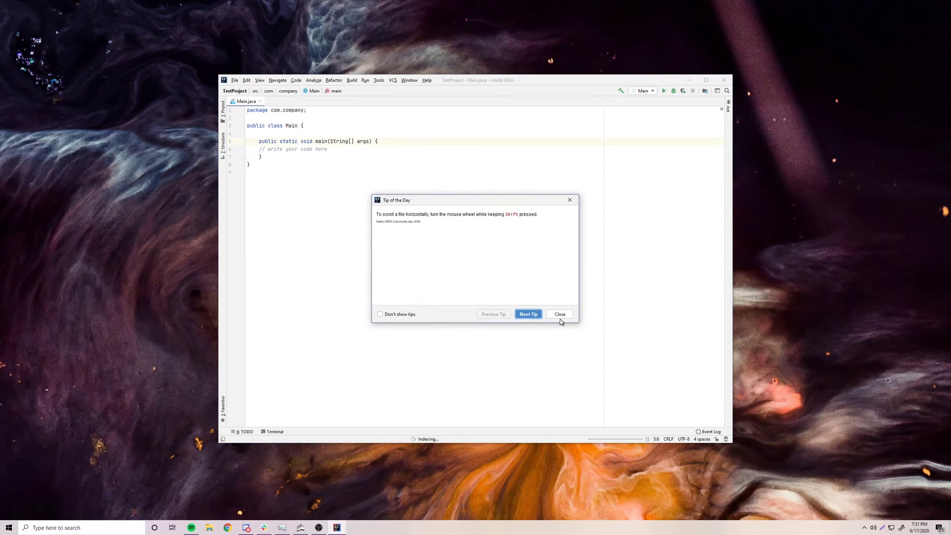
click(560, 314)
key(ctrl+a)
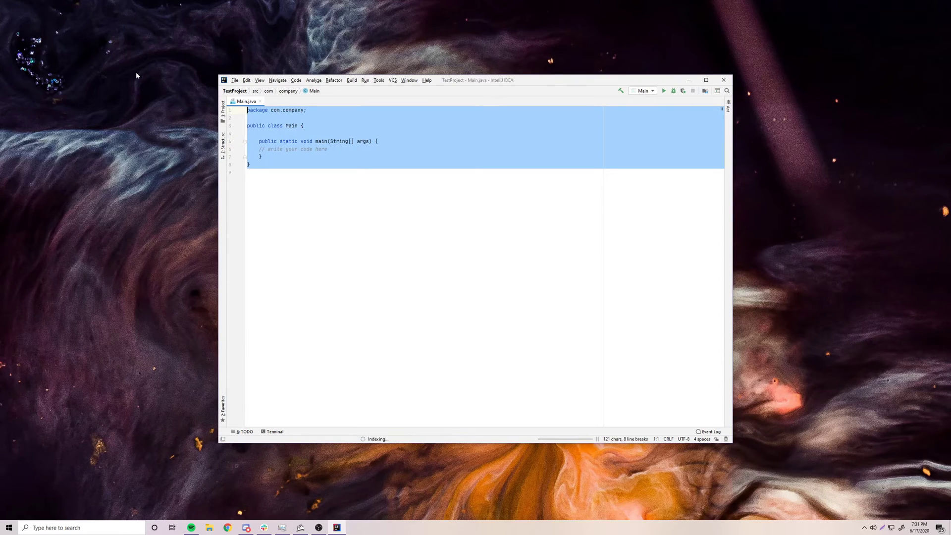
click(389, 193)
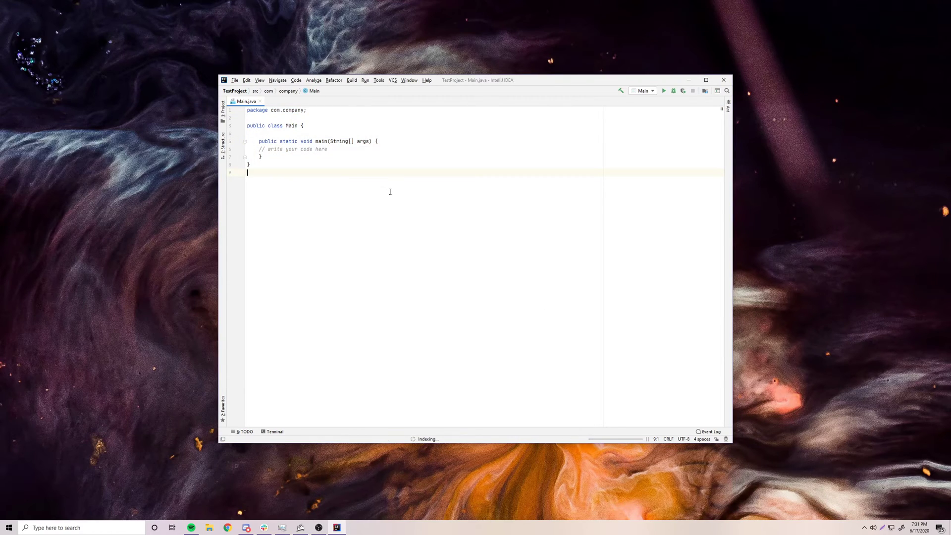
click(89, 529)
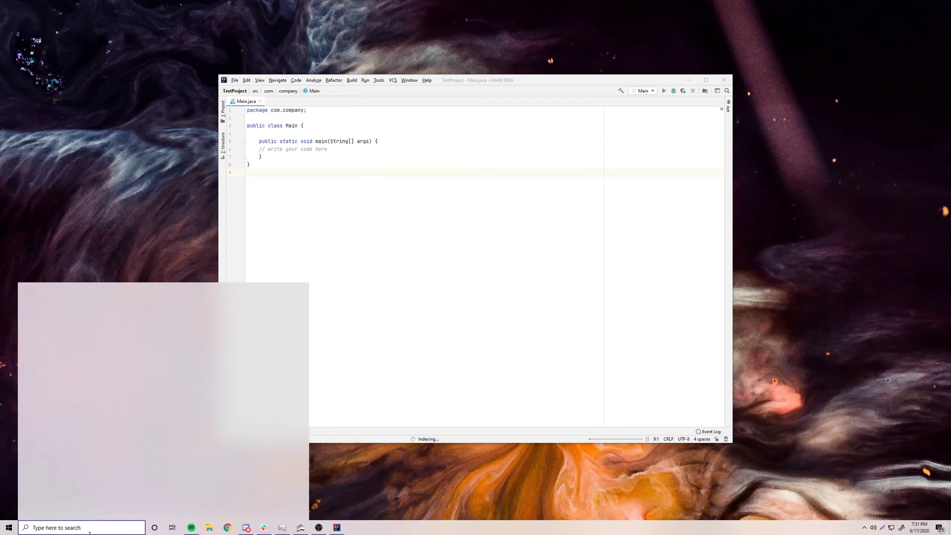
text(notep)
key(Return)
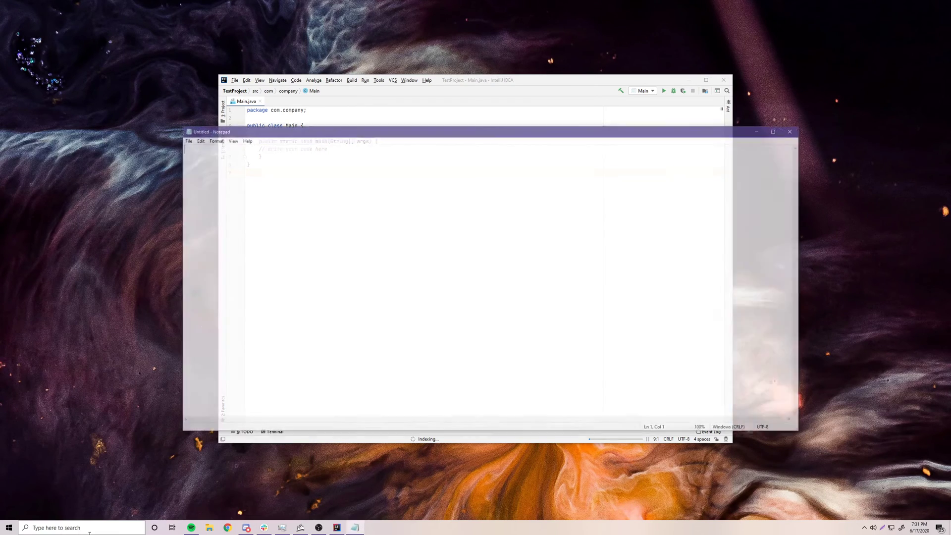
drag(282, 133, 496, 197)
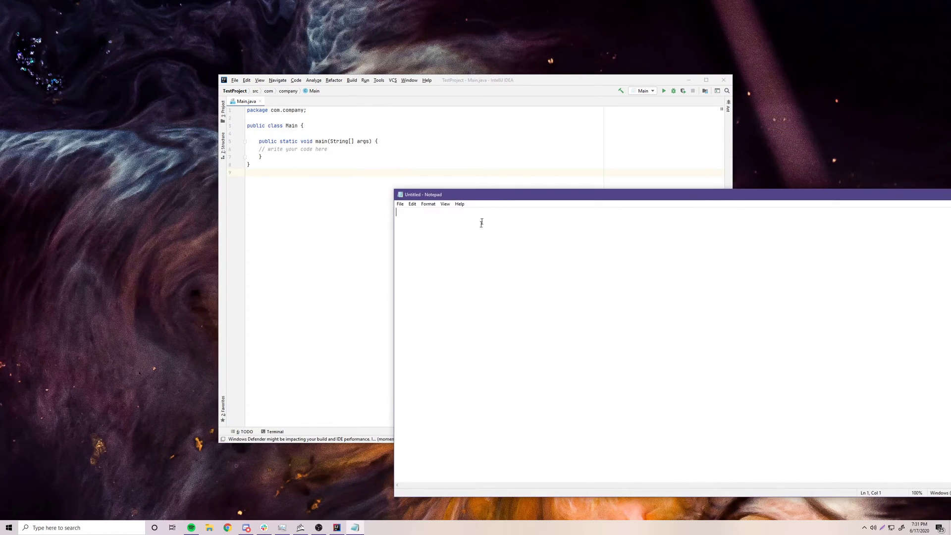
drag(439, 195, 223, 129)
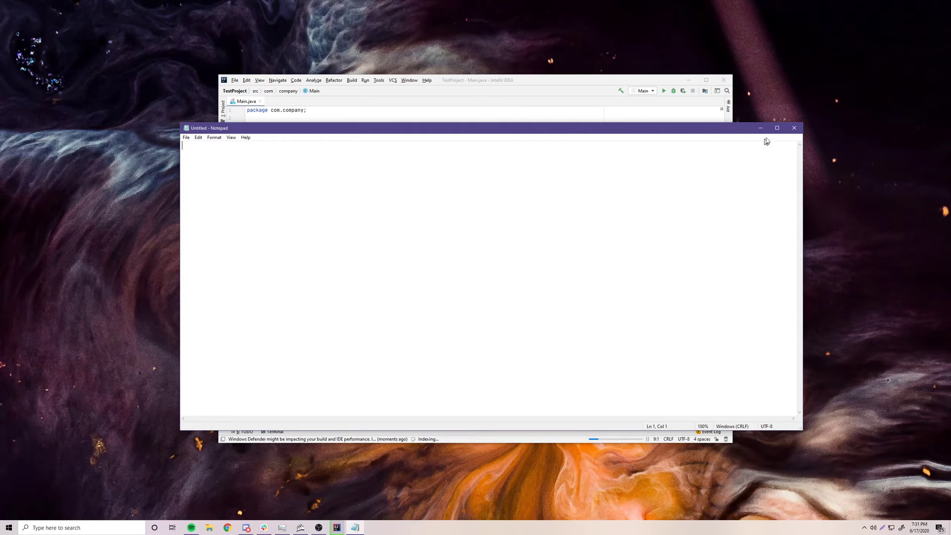
click(794, 127)
drag(405, 193, 271, 136)
key(ctrl+a)
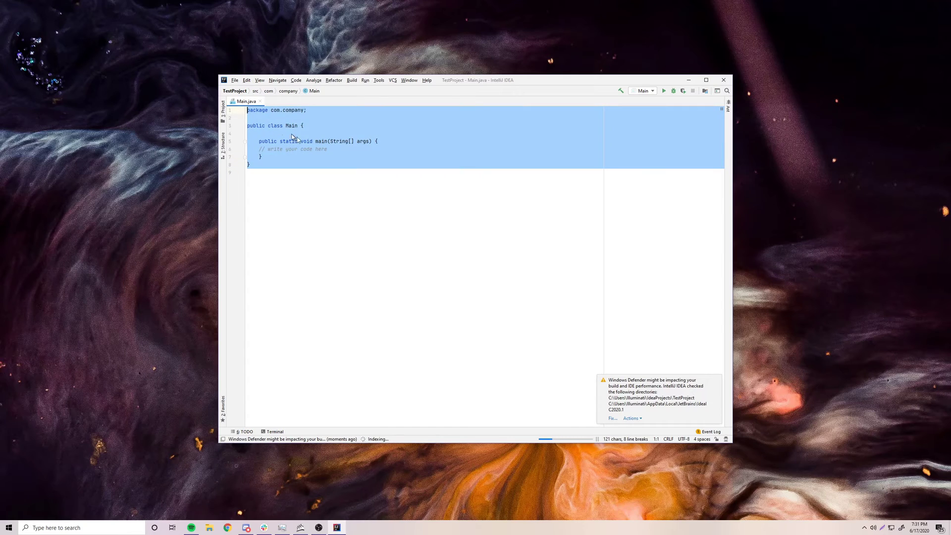
click(419, 174)
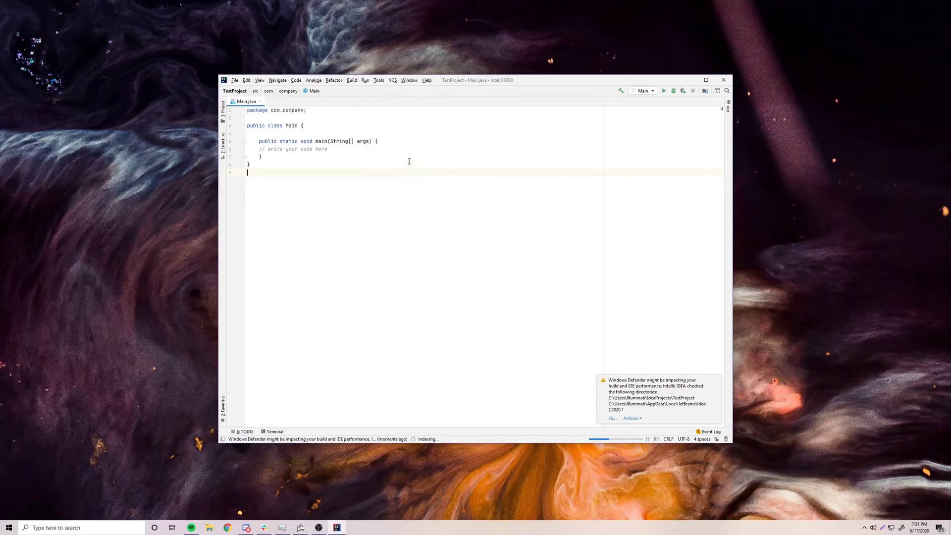
- Dismiss the Windows Defender notification and maximize the IDE window
click(385, 149)
click(716, 381)
click(602, 254)
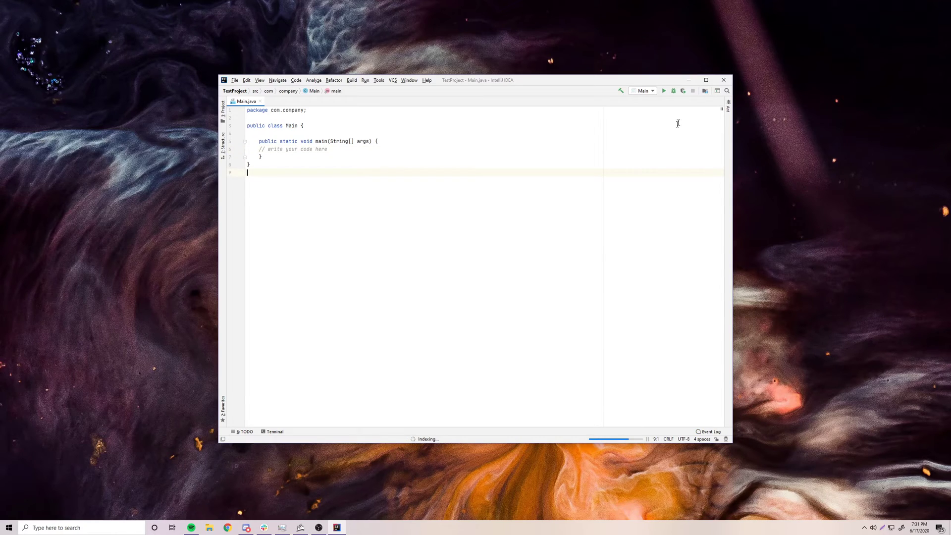
click(705, 80)
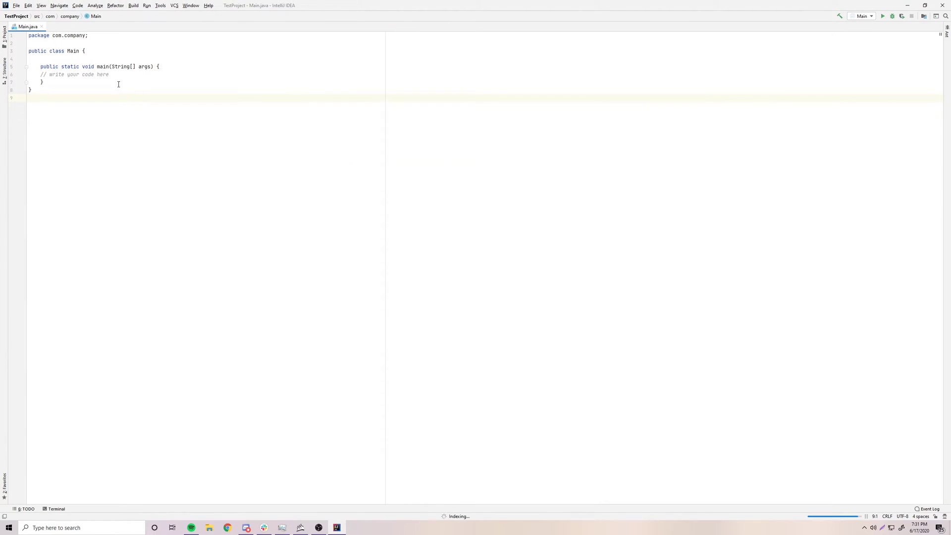
- Show the project file tree and return to the end of the comment line in the main method
click(181, 75)
key(alt+1)
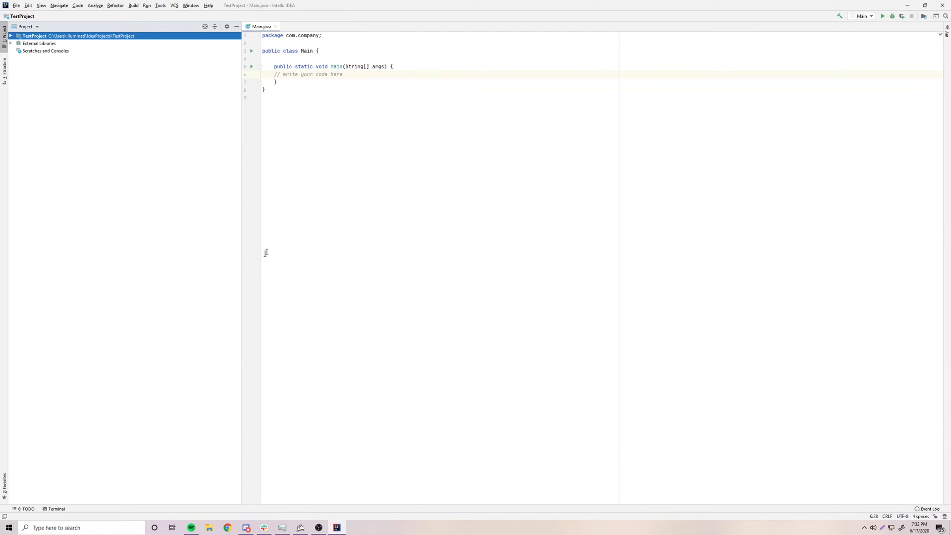
key(Escape)
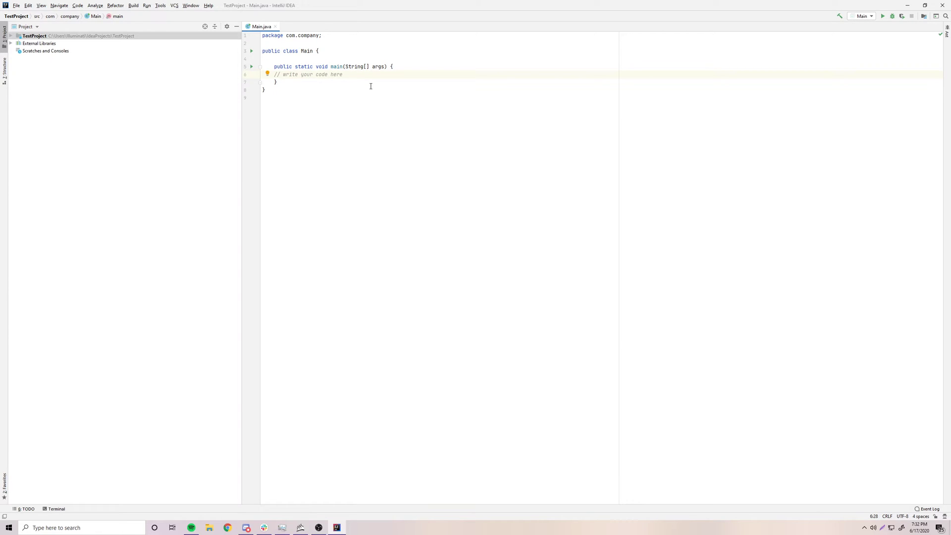
- Add the statement System.out.println("hello!!!"); below the comment in the main method, with blank lines around it
key(Return)
key(Return)
key(Up)
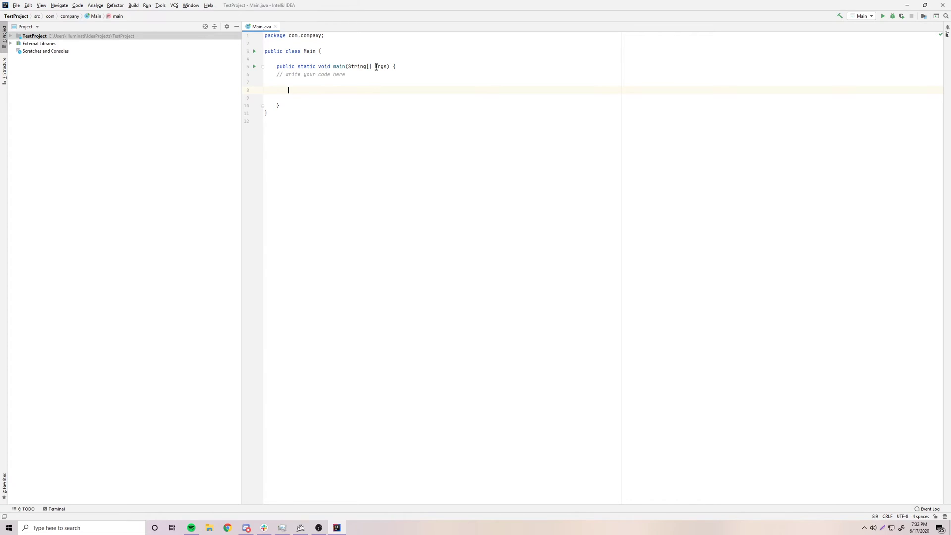
text(Sys)
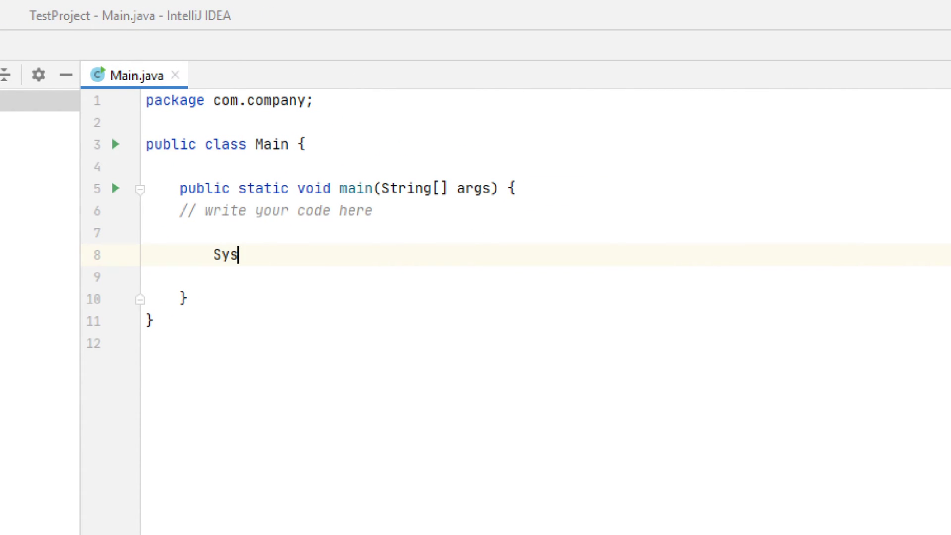
text(t)
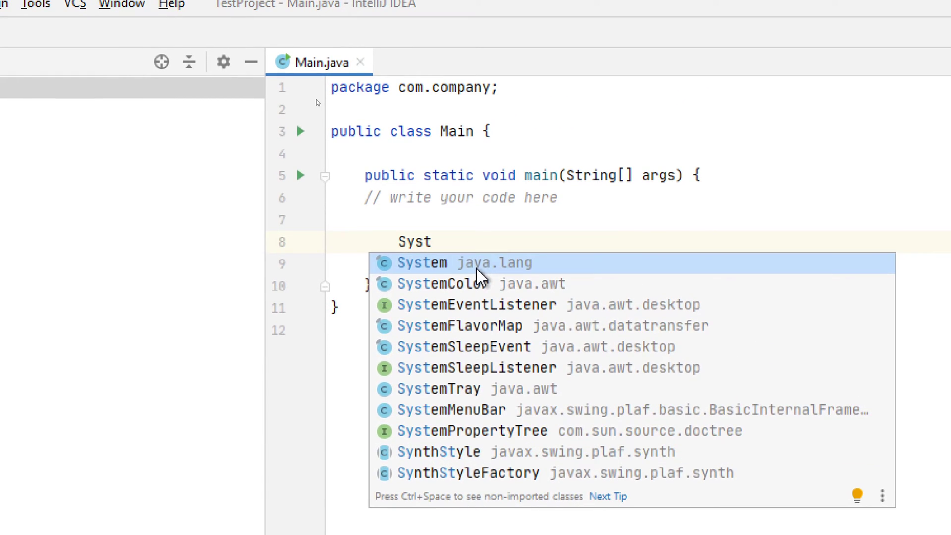
click(476, 269)
text(.out)
key(Escape)
text(.)
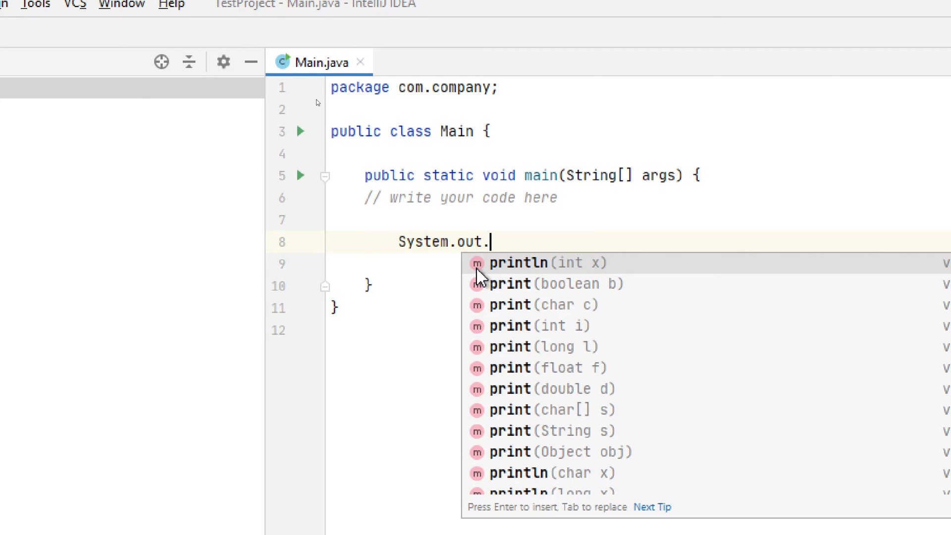
click(477, 268)
text("hello!!!");)
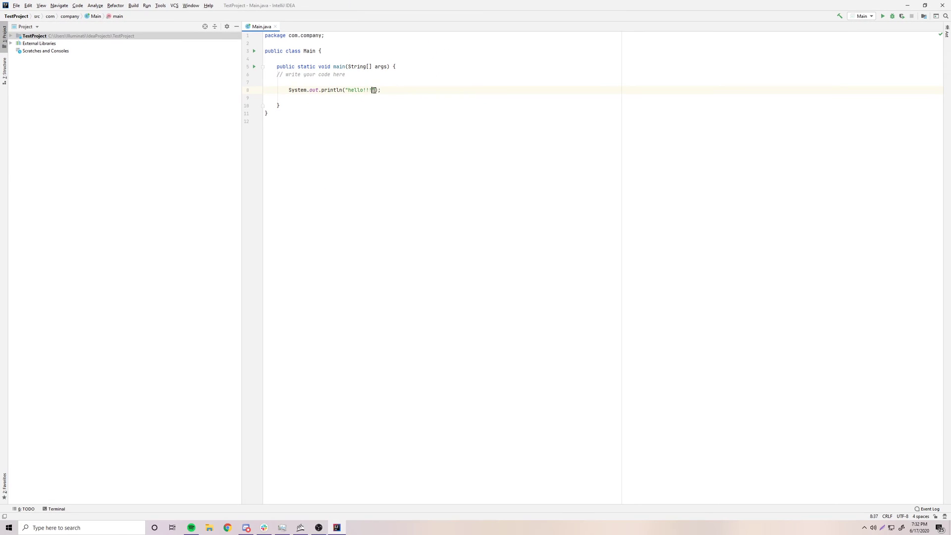
drag(349, 90, 371, 91)
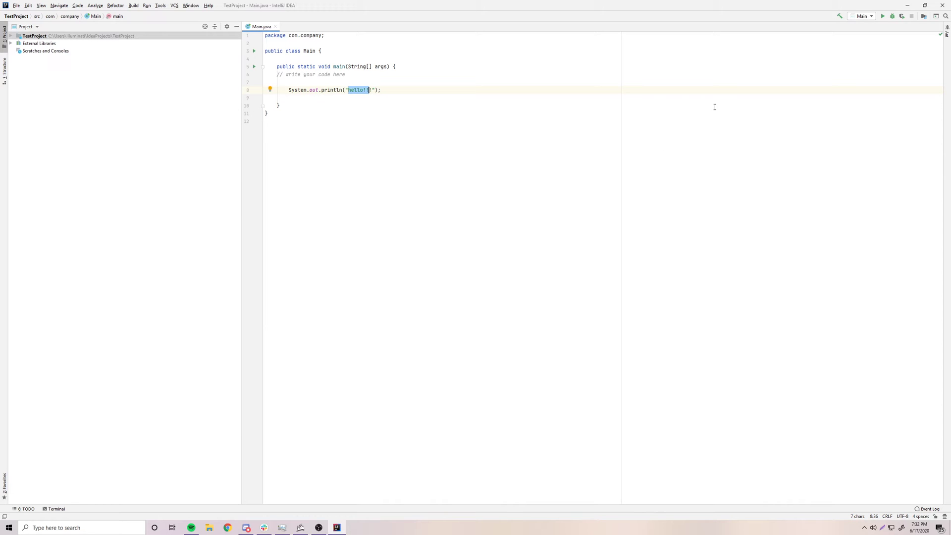
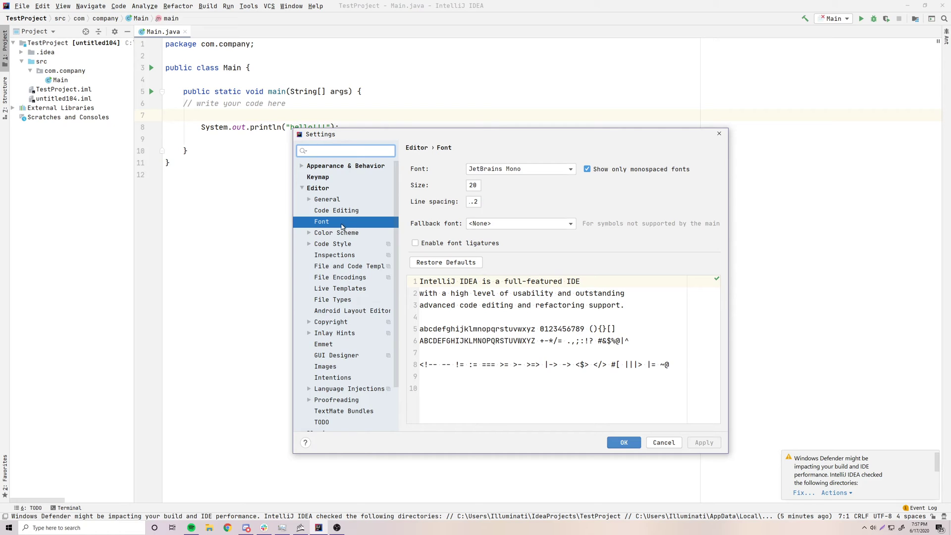
- Set the IDE theme to Darcula in the appearance settings and apply it
click(301, 167)
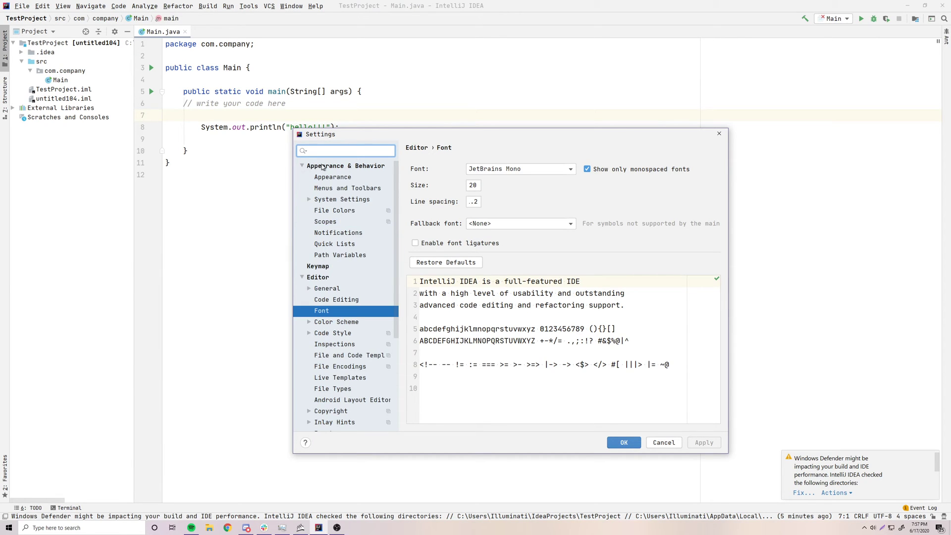
click(322, 167)
click(433, 195)
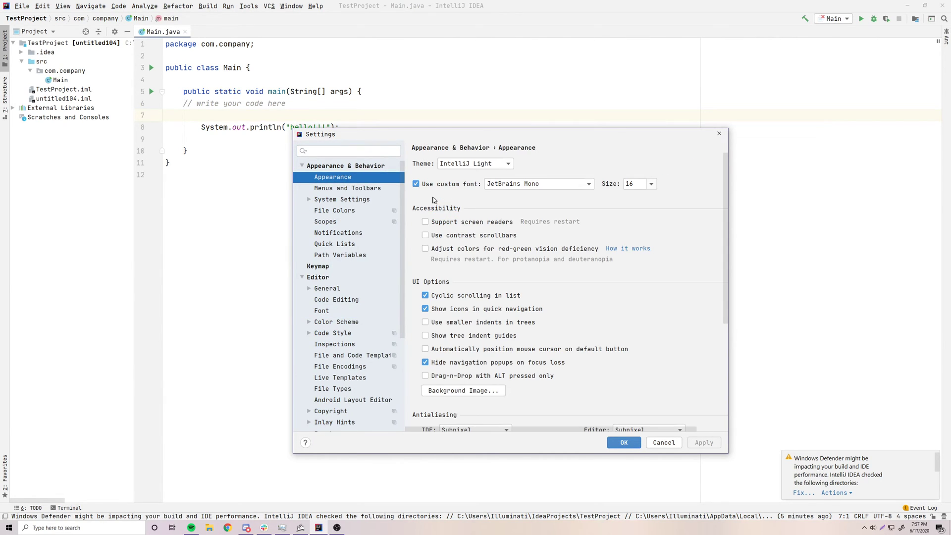
click(466, 166)
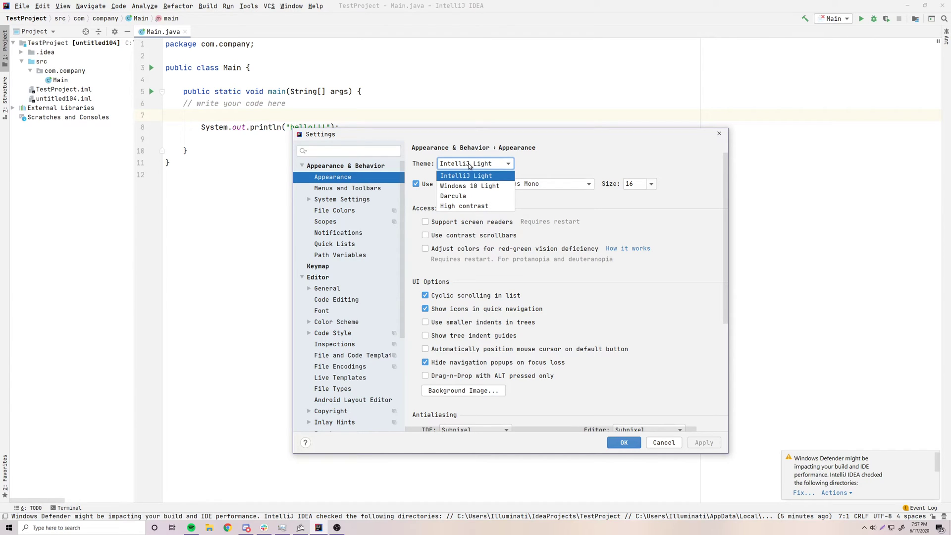
click(453, 196)
click(713, 442)
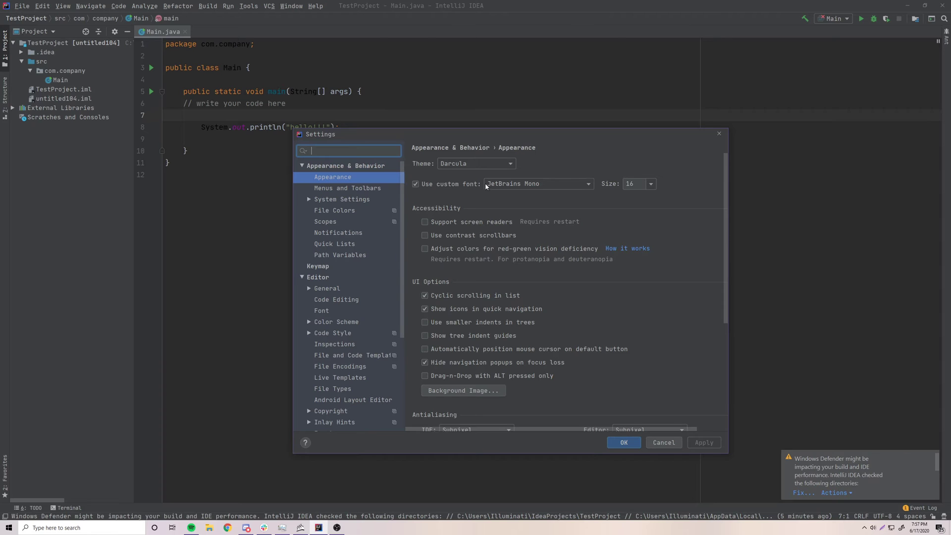
- Switch the IDE theme to High contrast and apply it
click(475, 163)
click(461, 204)
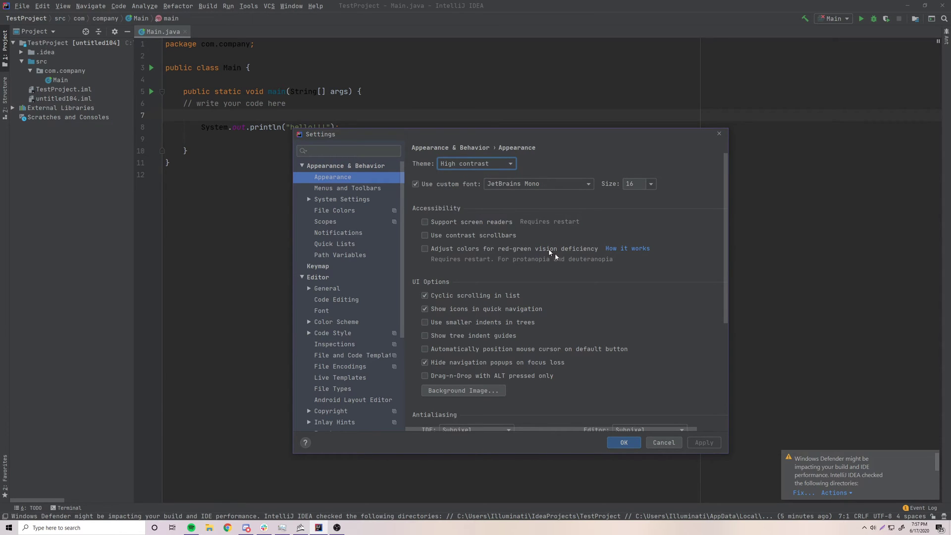
click(709, 442)
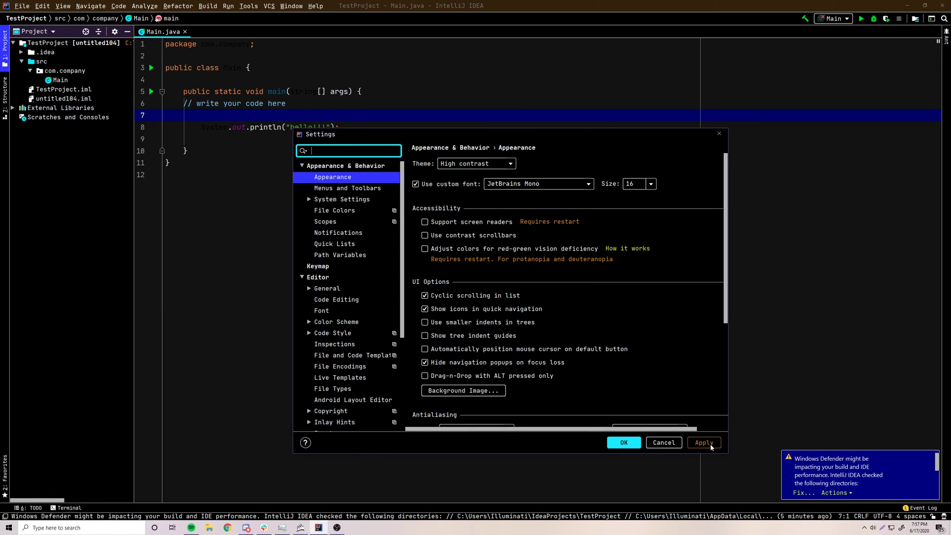
- Switch the IDE theme to IntelliJ Light and apply it
click(464, 164)
click(460, 187)
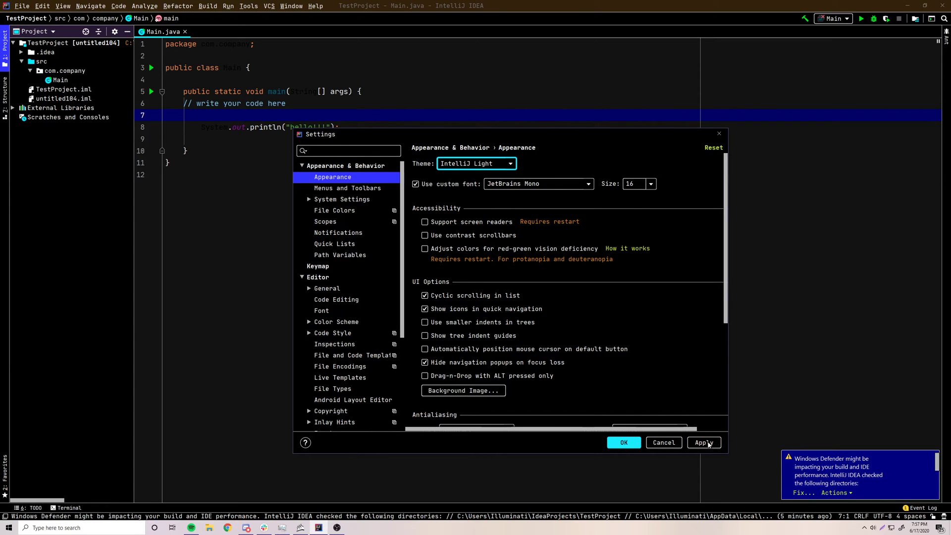
click(709, 443)
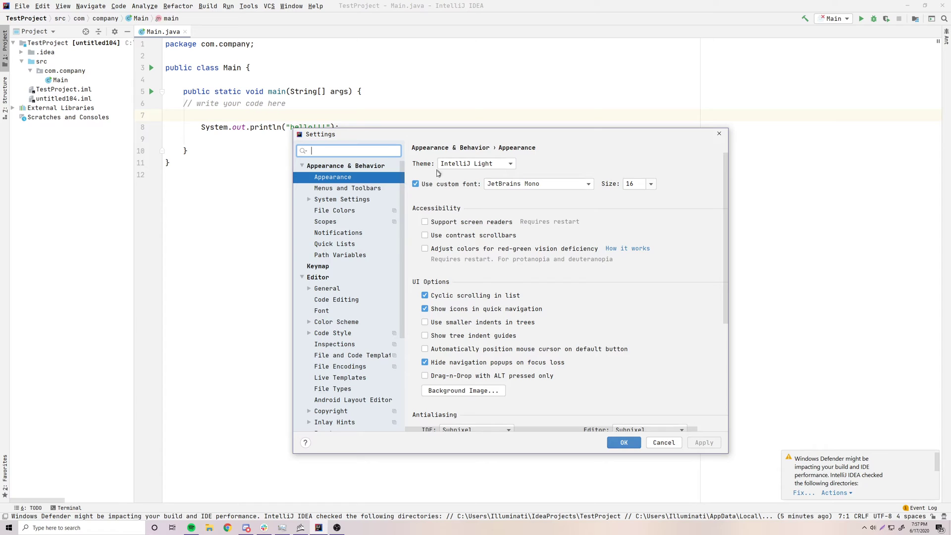
- Set the IDE's custom font to Consolas and apply the change
click(497, 186)
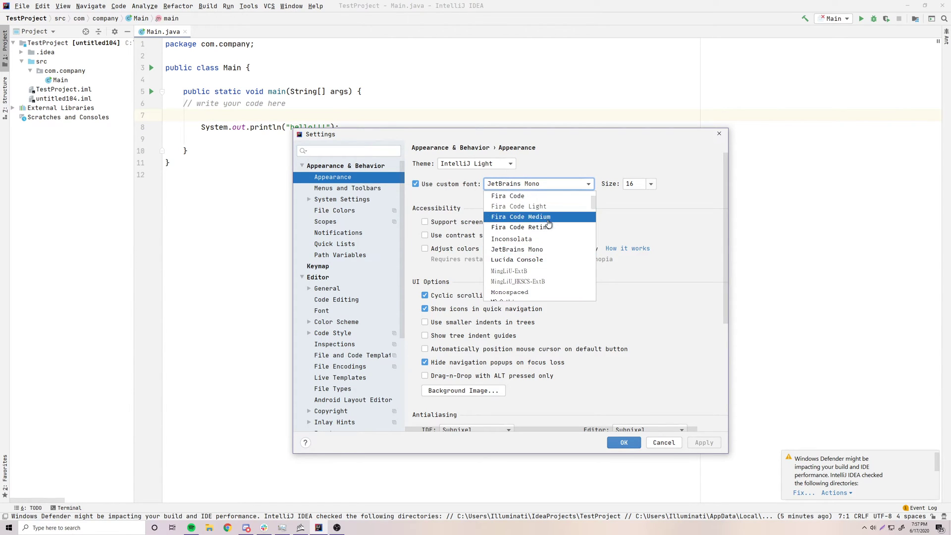
scroll(540, 228, up, 2)
click(510, 196)
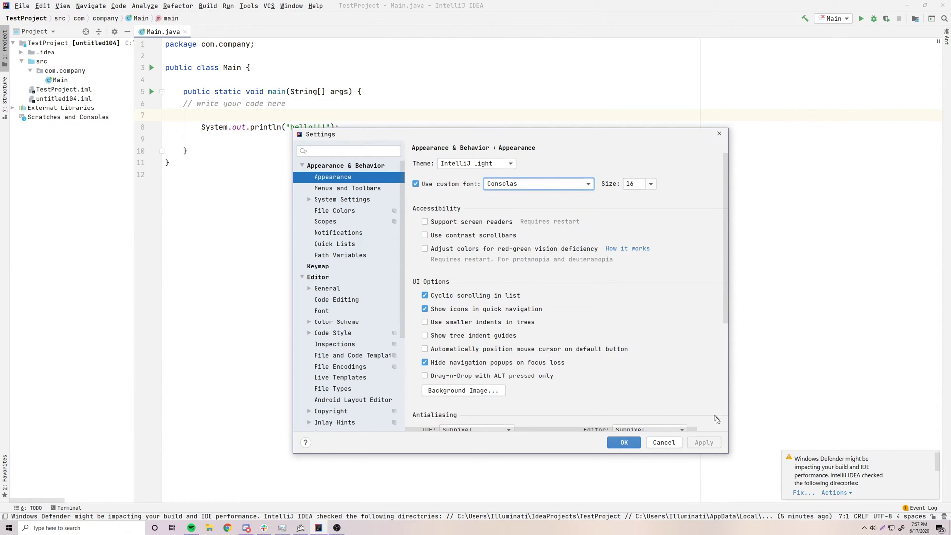
click(710, 446)
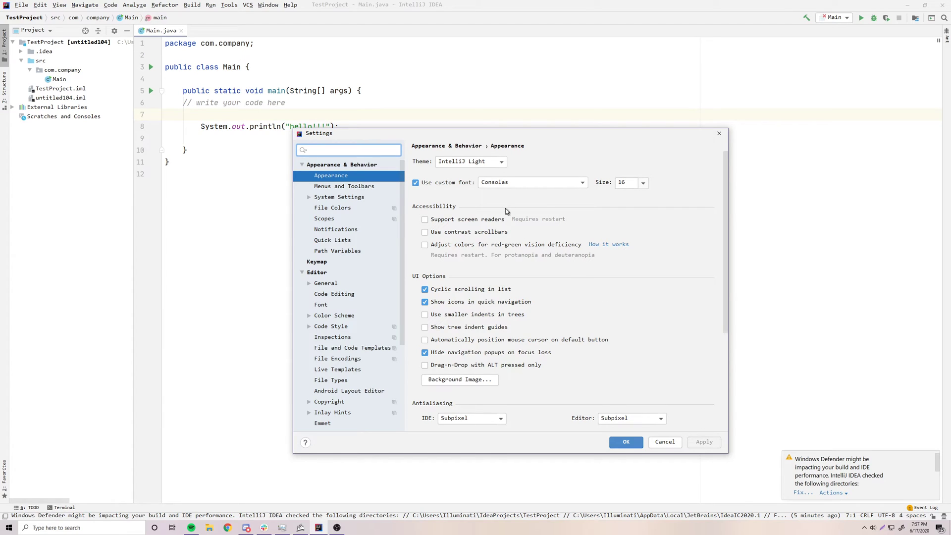
- Find JetBrains Mono in the font list by searching "jet" and set it as the IDE's custom font
click(515, 182)
text(j)
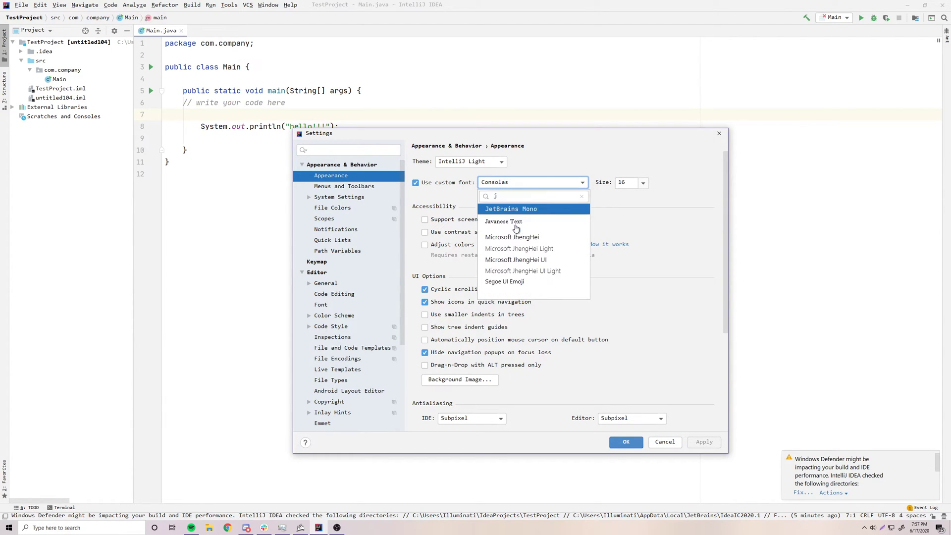
text(et)
click(519, 218)
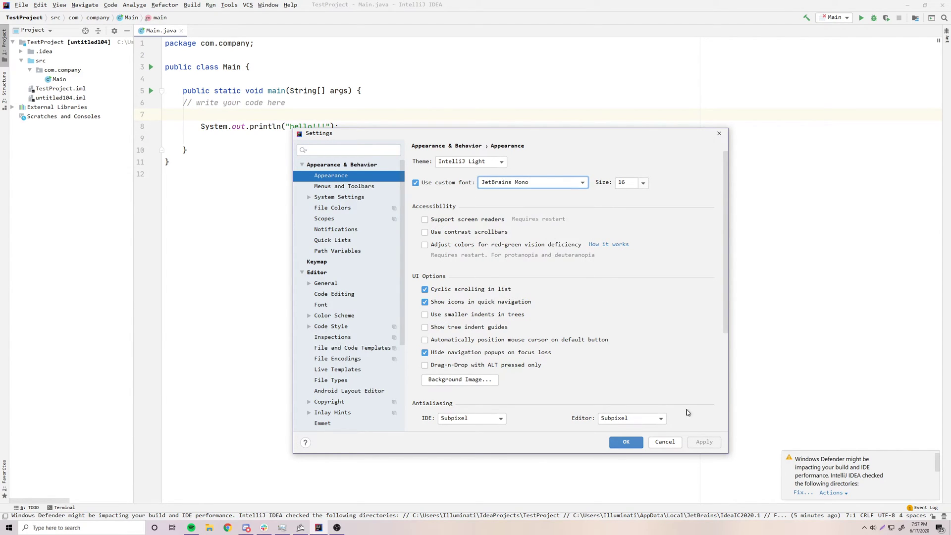
- Choose size 16 for the custom font, accept the settings and return to the code editor
click(651, 184)
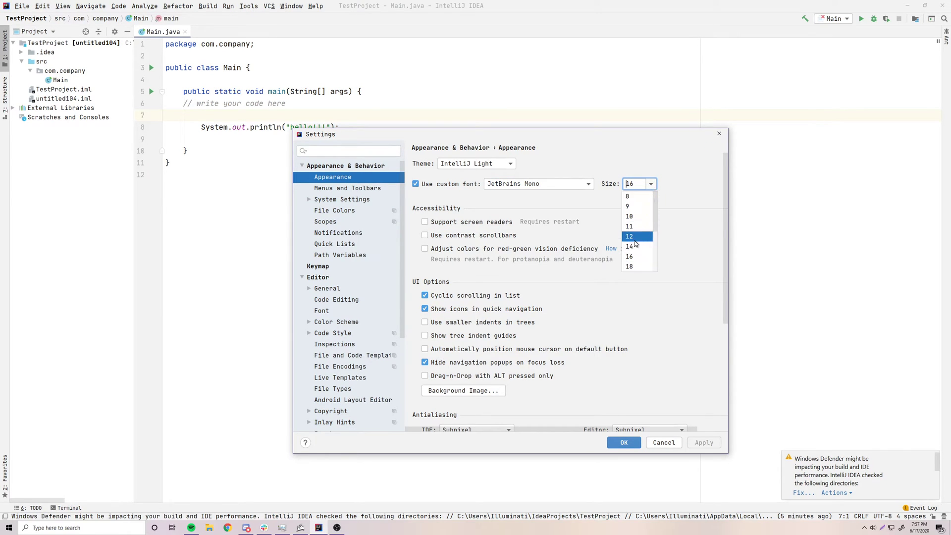
scroll(635, 243, down, 3)
scroll(640, 224, up, 3)
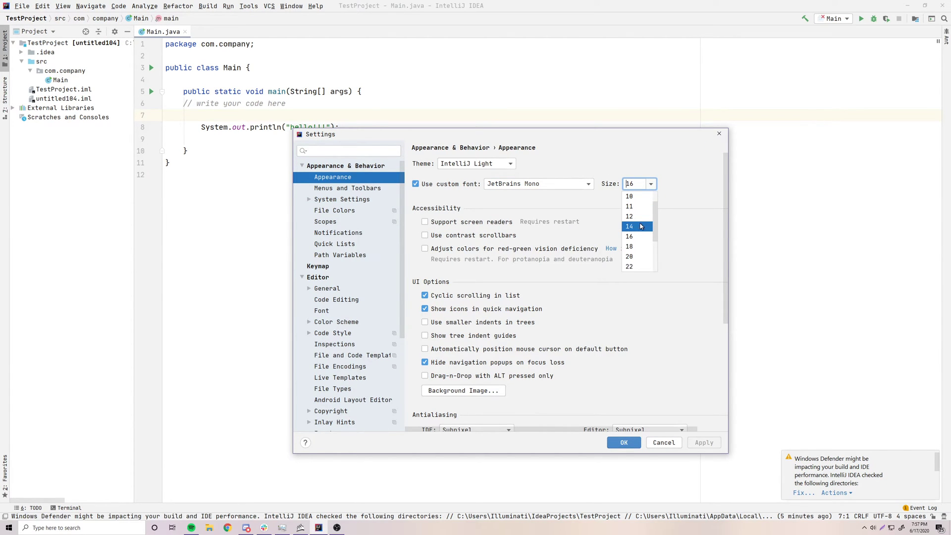
click(633, 256)
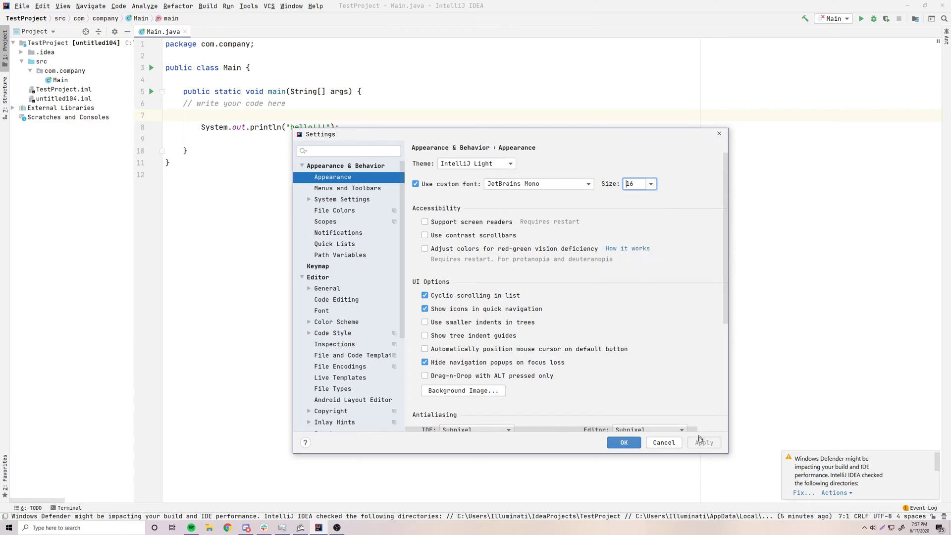
click(618, 445)
click(435, 259)
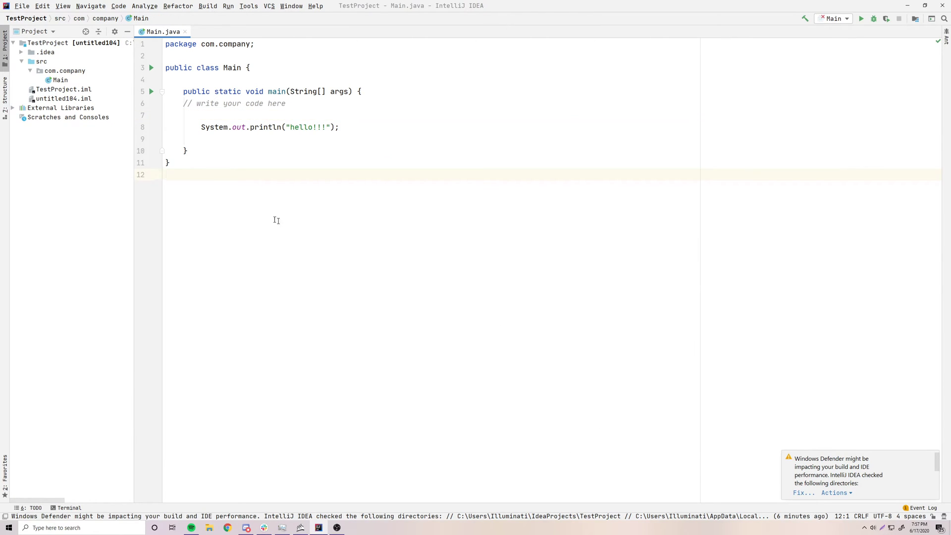
- Reopen the IDE settings at the plugin marketplace and view the description of the Gradianto theme plugin
click(17, 7)
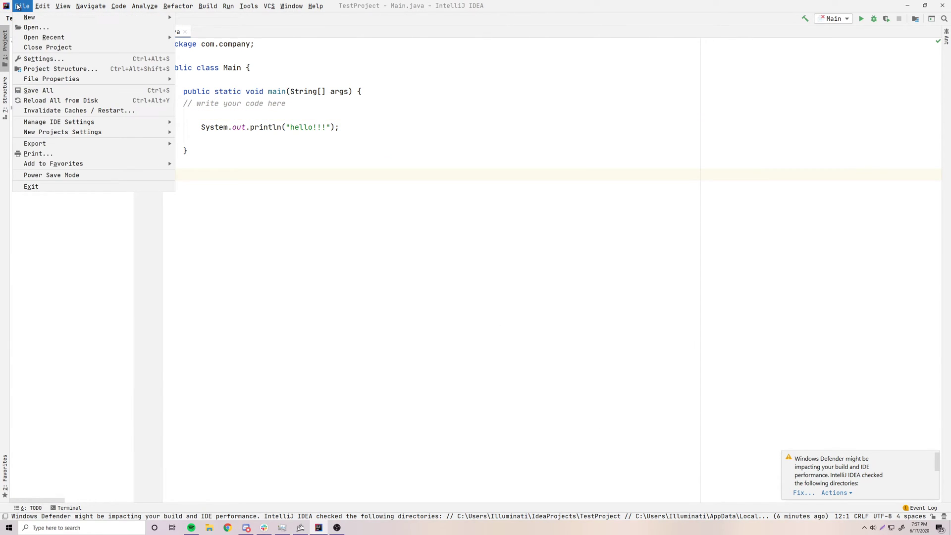
click(40, 57)
click(320, 288)
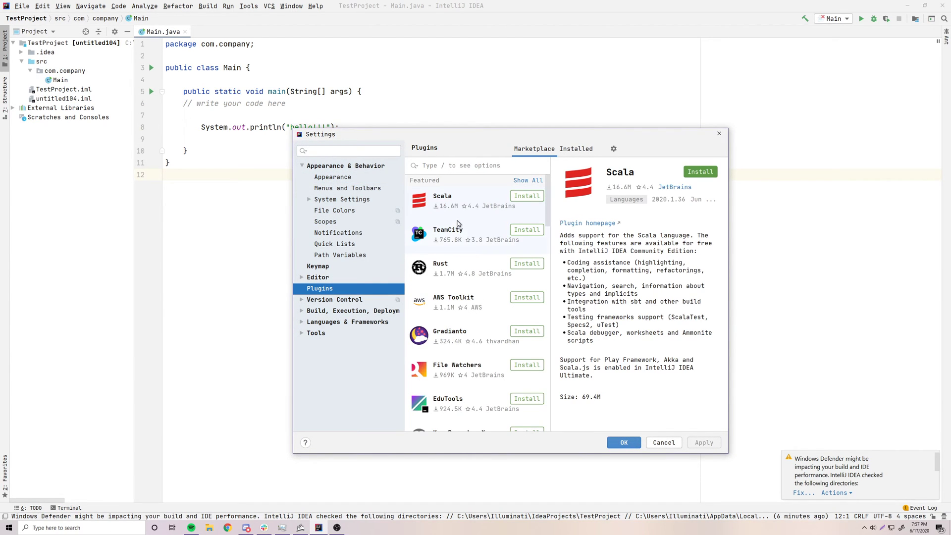
scroll(461, 207, down, 2)
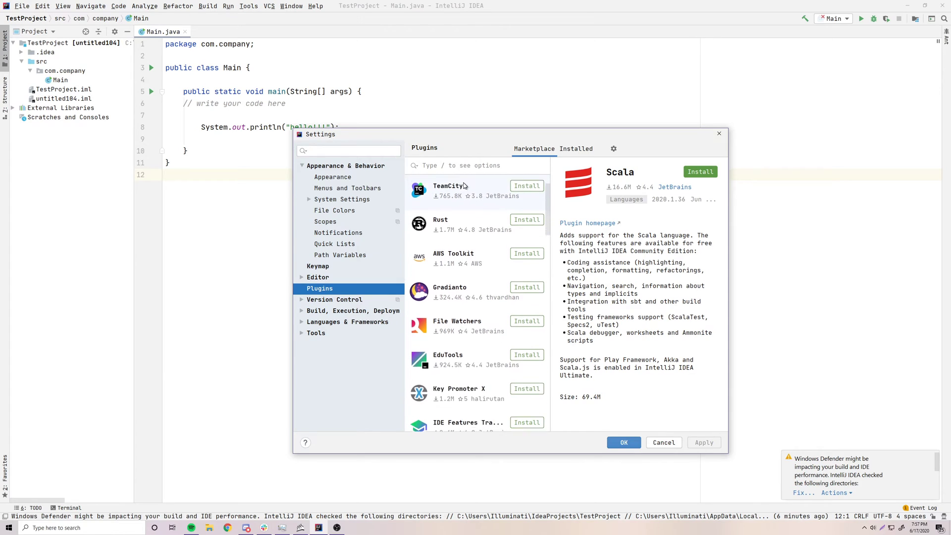
scroll(469, 360, up, 2)
click(462, 338)
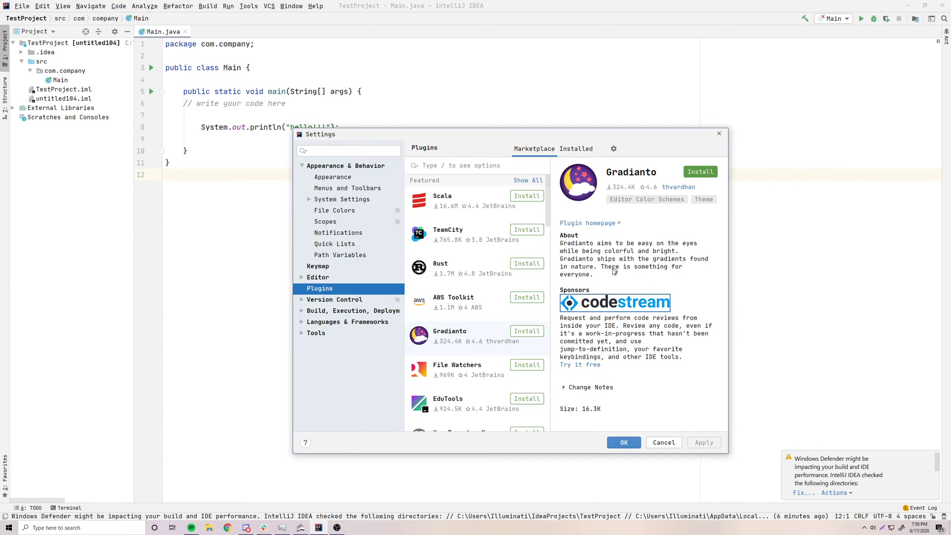
- Search the plugin marketplace for "material ui" and for "material icons", and read through the Atom Material Icons description
click(464, 167)
text(material ui)
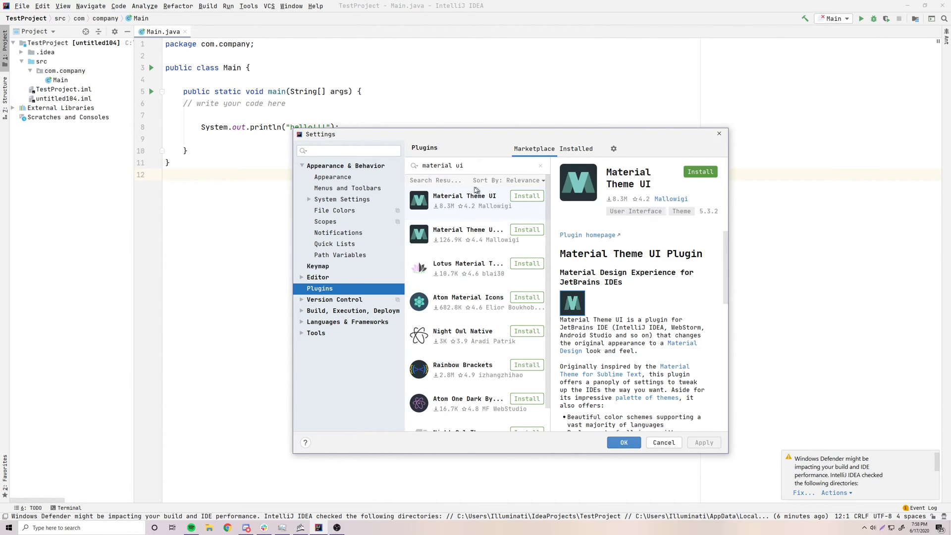
key(ctrl+a)
text(material icon)
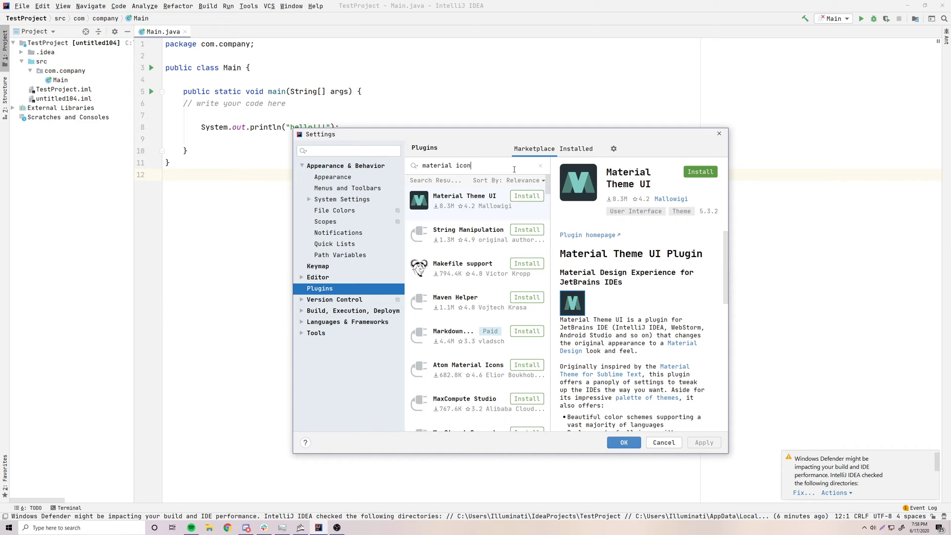
text(s)
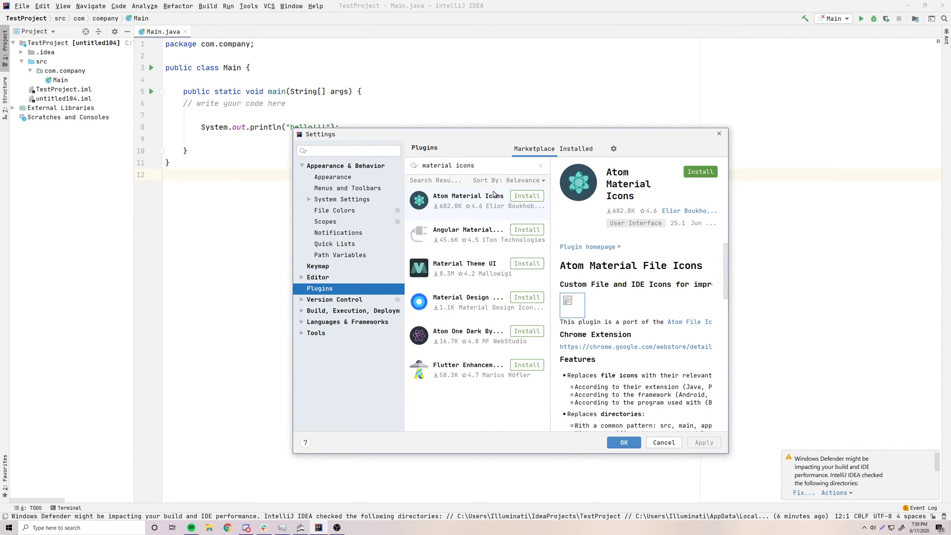
scroll(681, 321, down, 5)
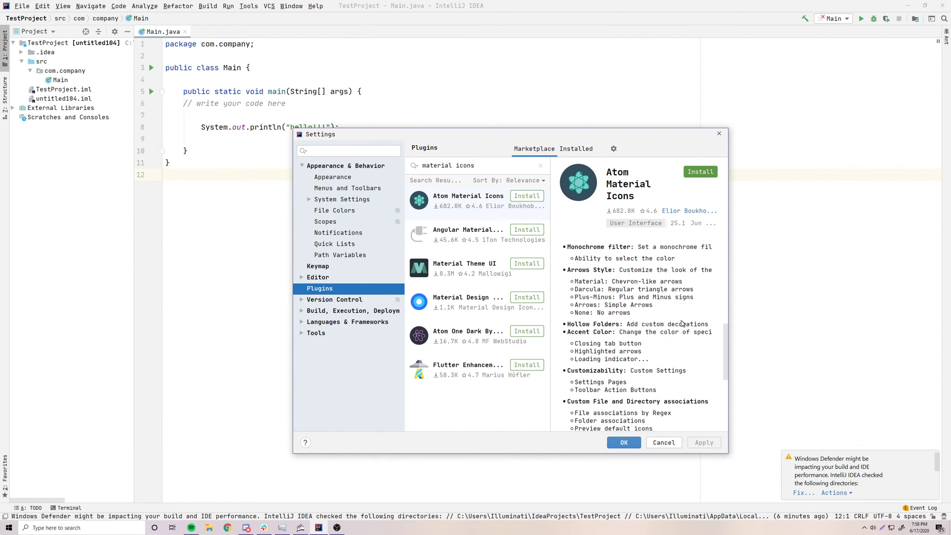
scroll(681, 324, up, 5)
- Clear the plugin search, browse the full marketplace list and close the settings without installing anything
drag(475, 166, 421, 168)
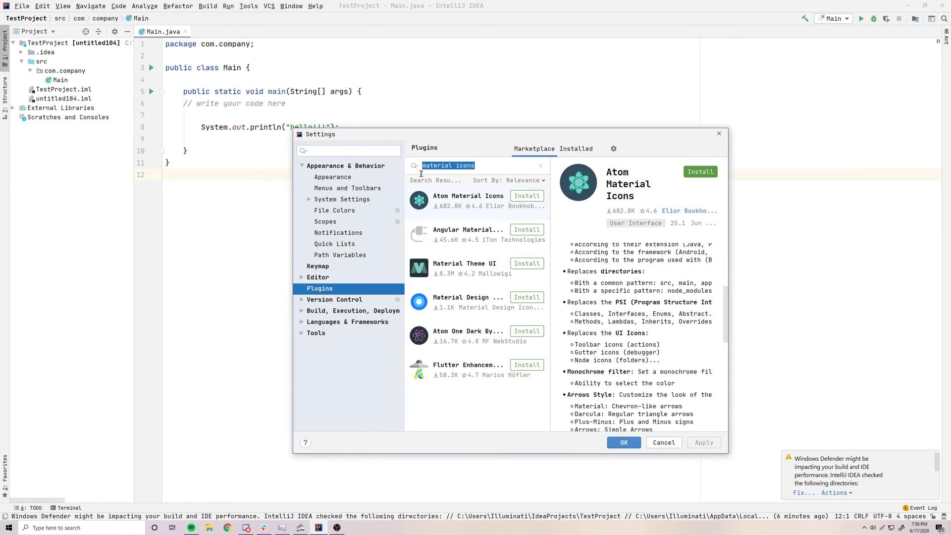
click(540, 166)
scroll(473, 261, down, 5)
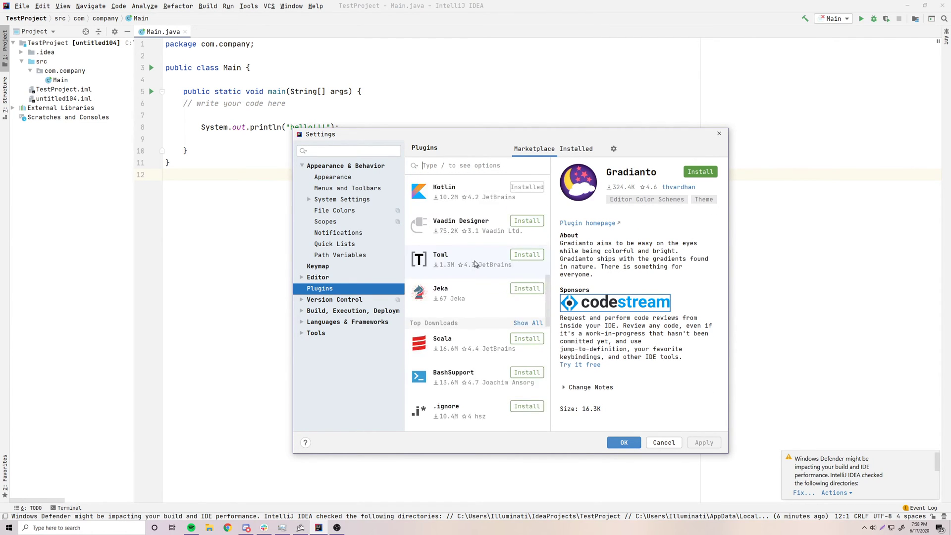
scroll(473, 260, down, 10)
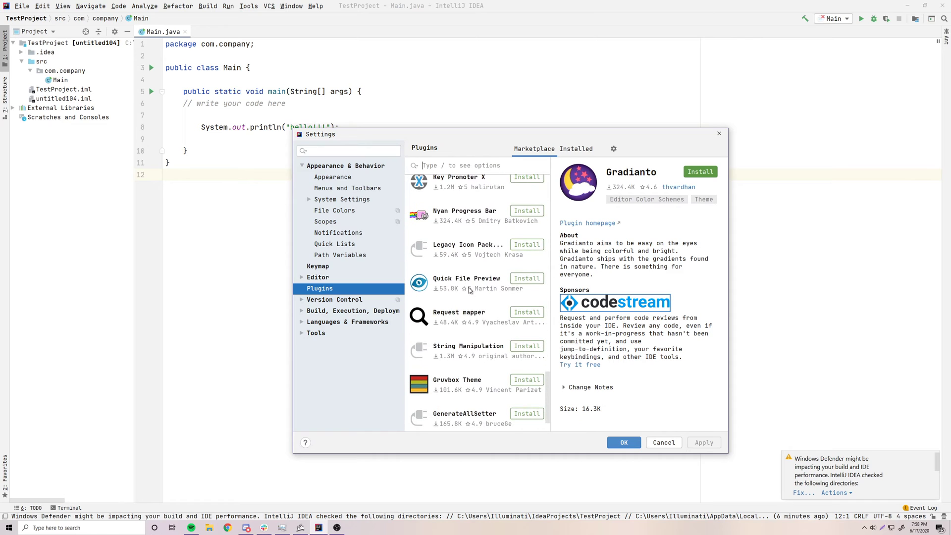
scroll(469, 290, up, 10)
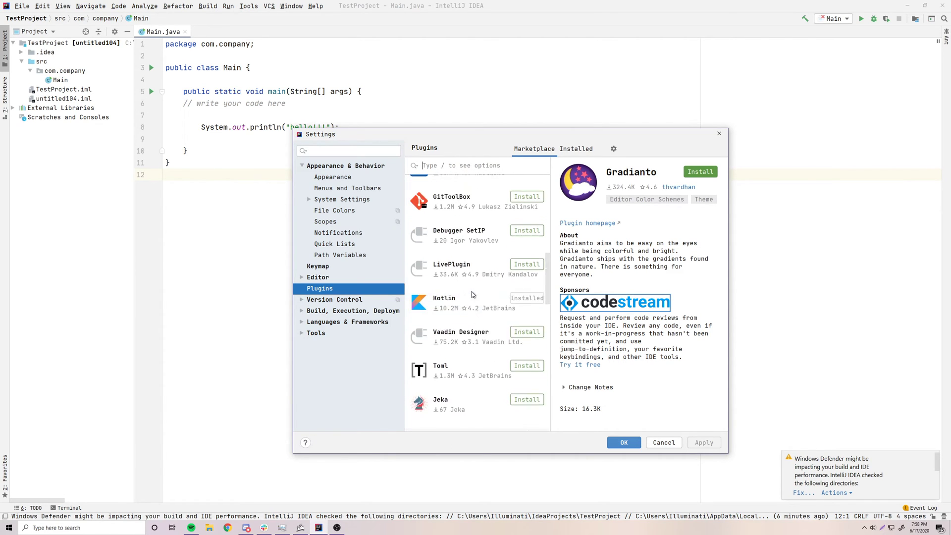
scroll(471, 294, up, 6)
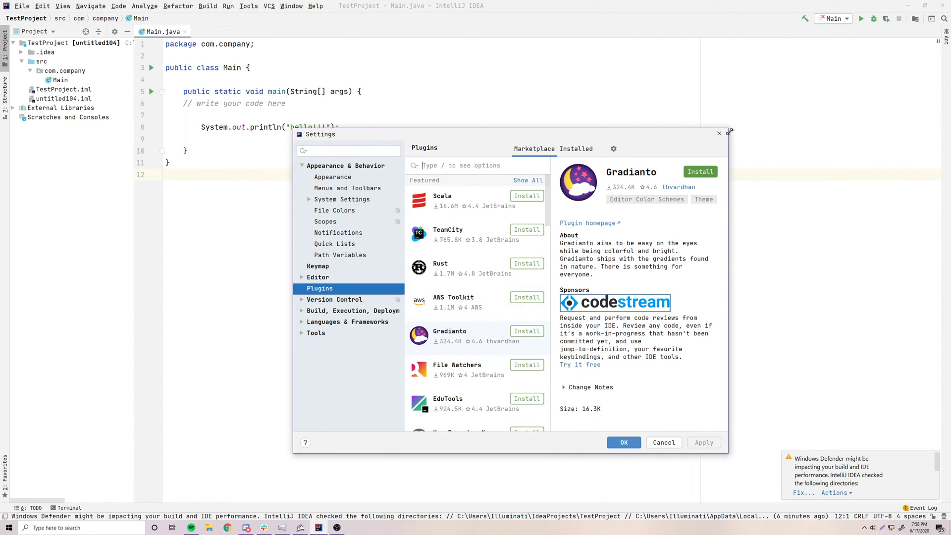
click(718, 133)
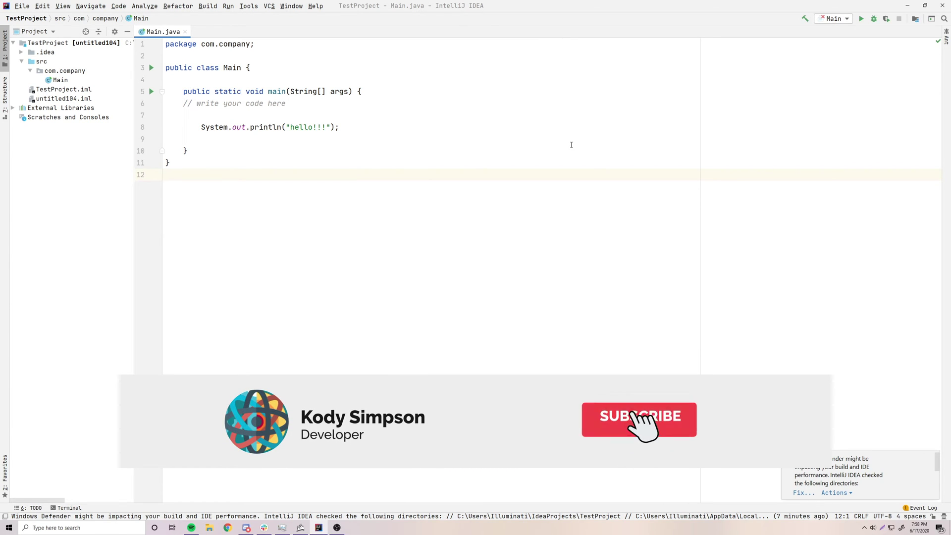
- Switch to Discord and look through the programming help channels of the Cortex Development server, ending on web-development
click(246, 527)
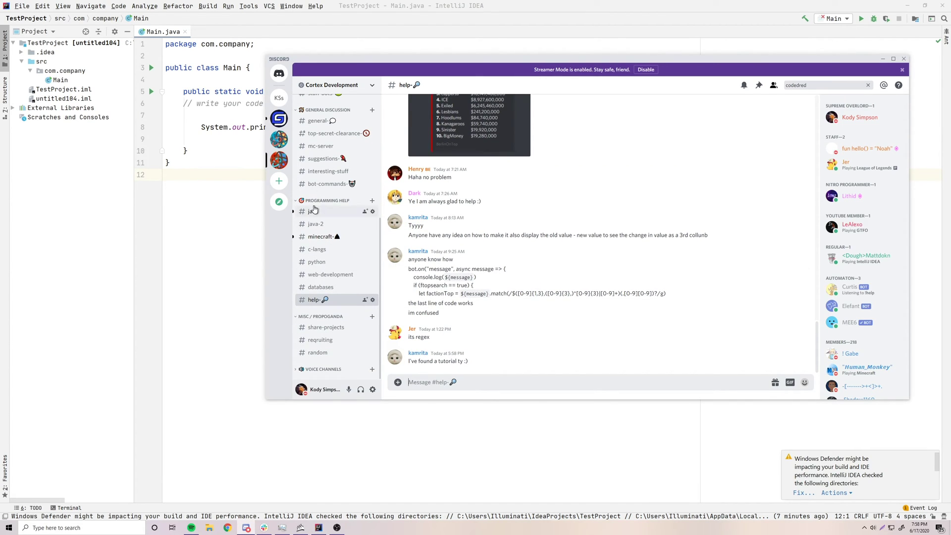
click(314, 210)
key(alt+Down)
key(alt+Down)
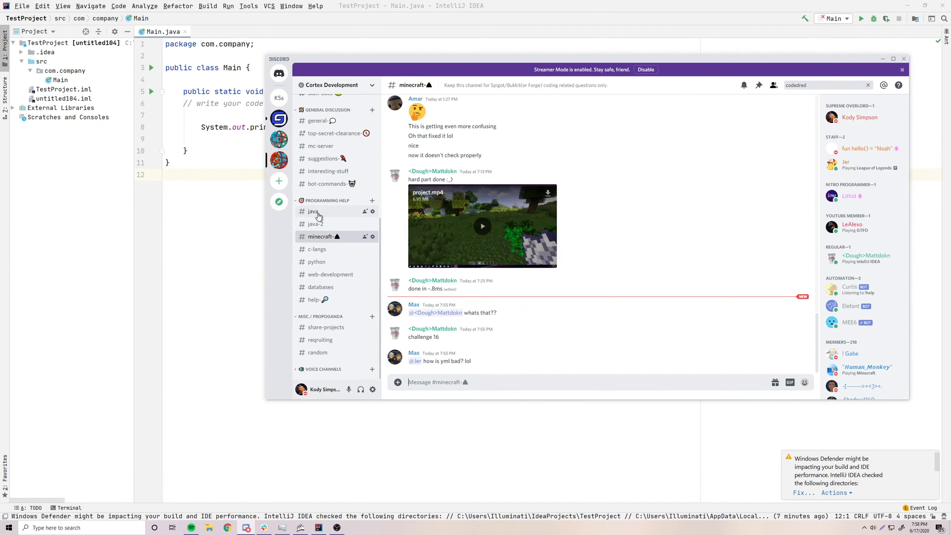
click(317, 249)
click(320, 237)
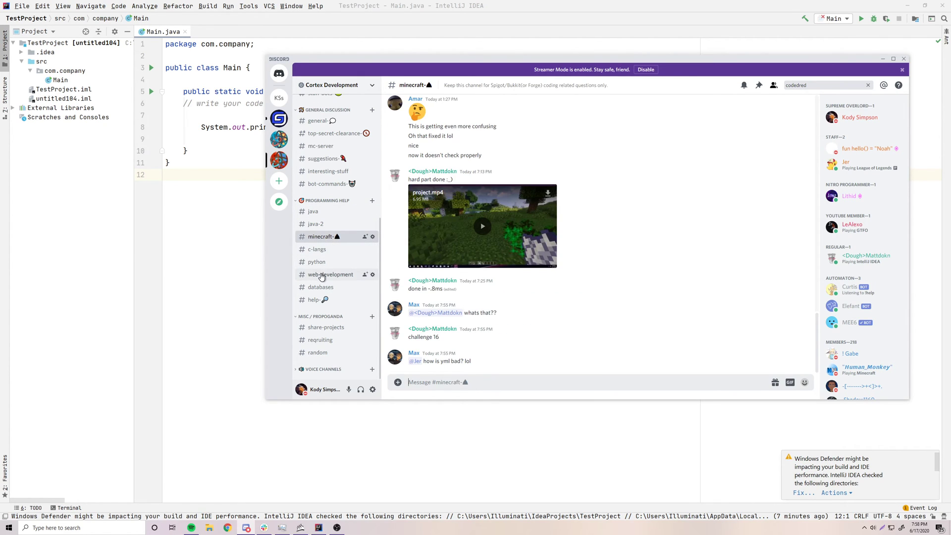
click(317, 262)
click(326, 274)
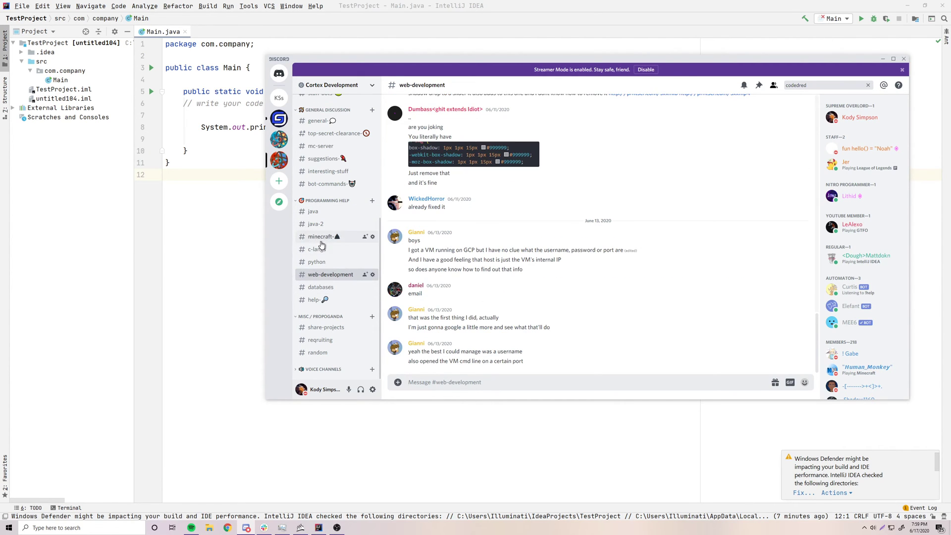
- Look over the server's whole channel list, from the information and challenges categories to the voice channels
scroll(324, 268, up, 5)
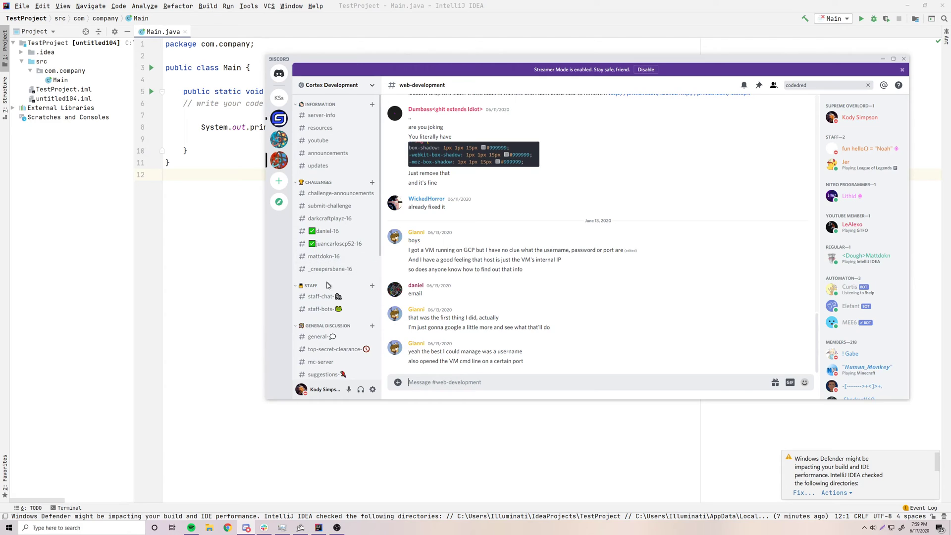
scroll(347, 316, down, 5)
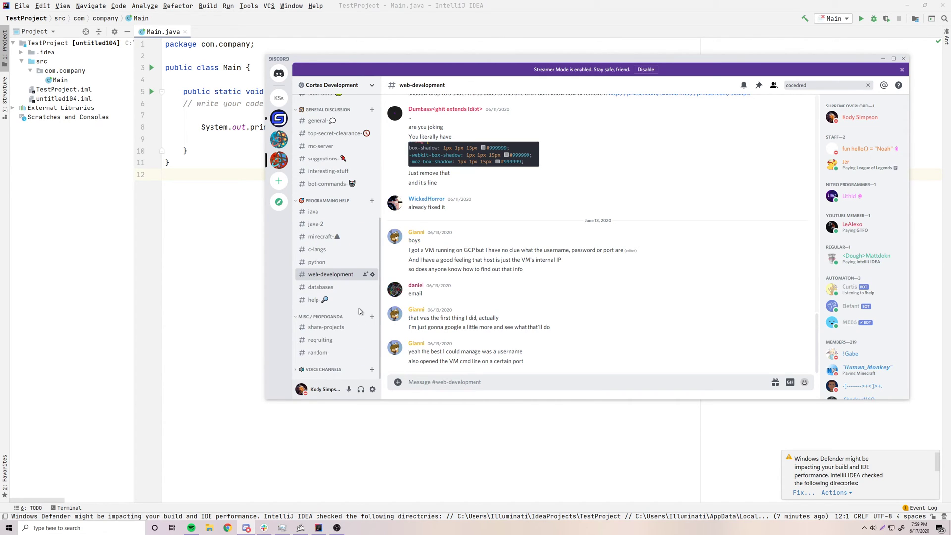
scroll(358, 309, up, 3)
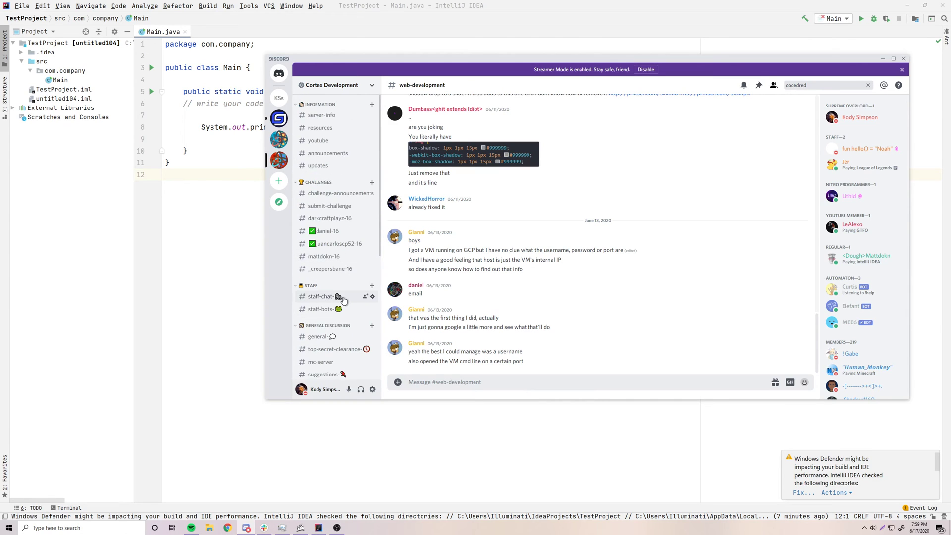
scroll(345, 301, down, 3)
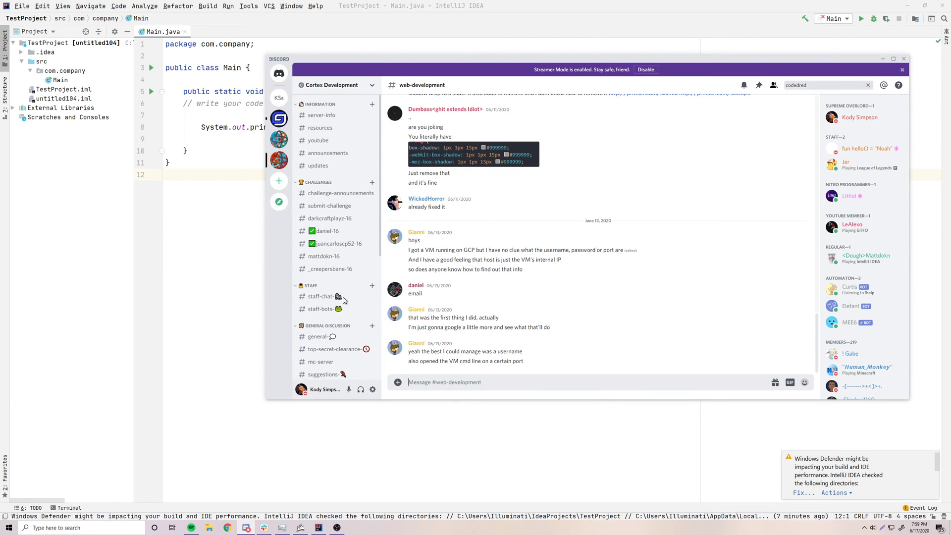